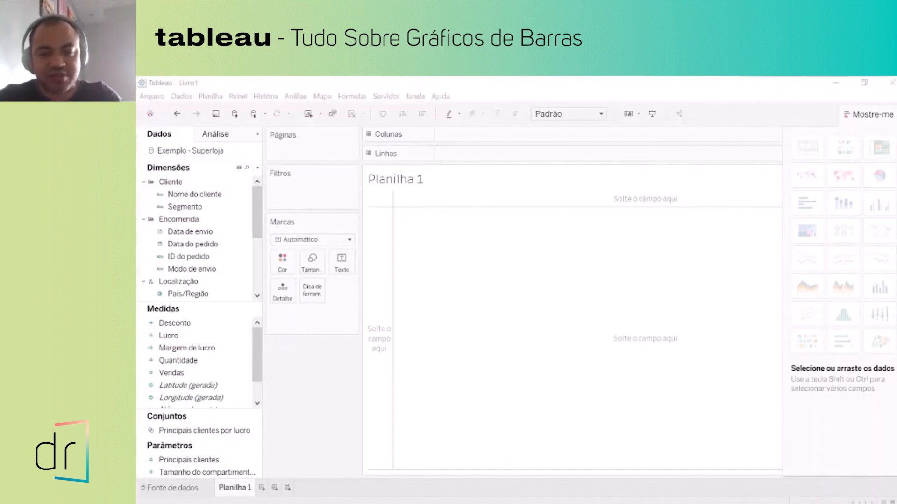
Switch to the Desktop Specialist exam guide PDF, maximize it and read the sections on certification granted and target audience.
left_click_drag(9, 83, 580, 80)
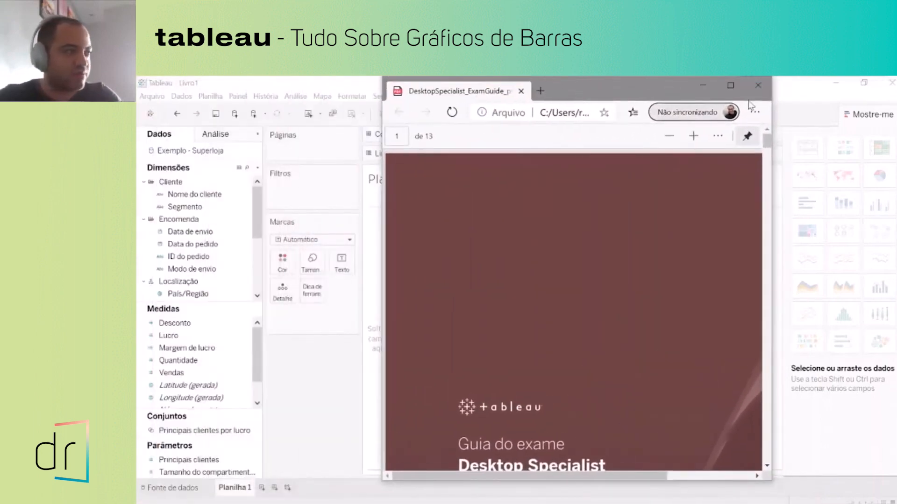
left_click(731, 86)
scroll(457, 343, "down", 3)
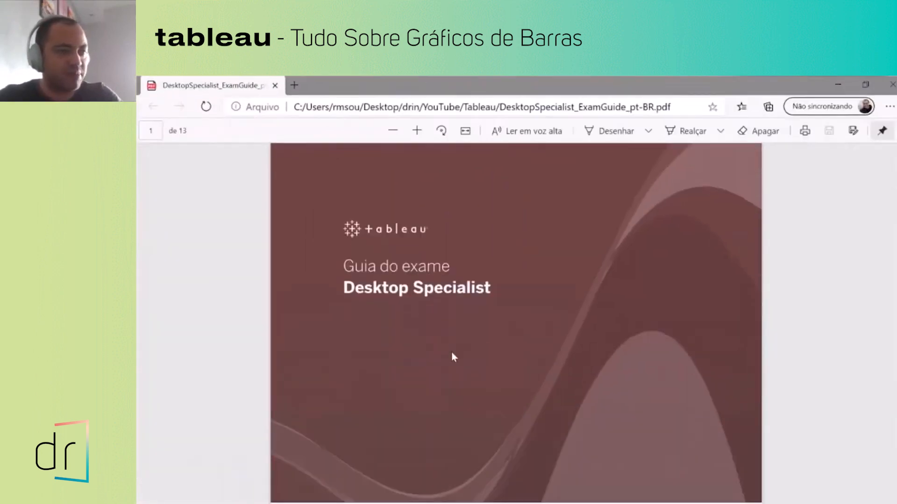
scroll(401, 320, "down", 10)
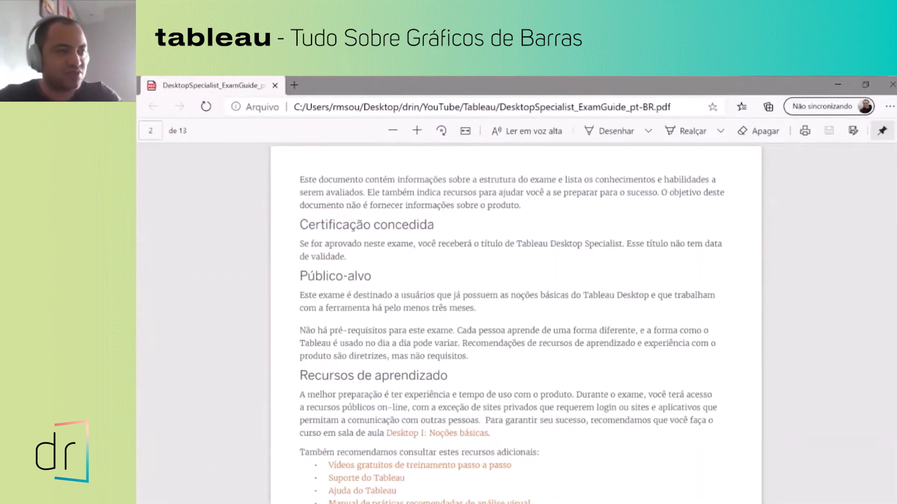
left_click_drag(521, 244, 619, 244)
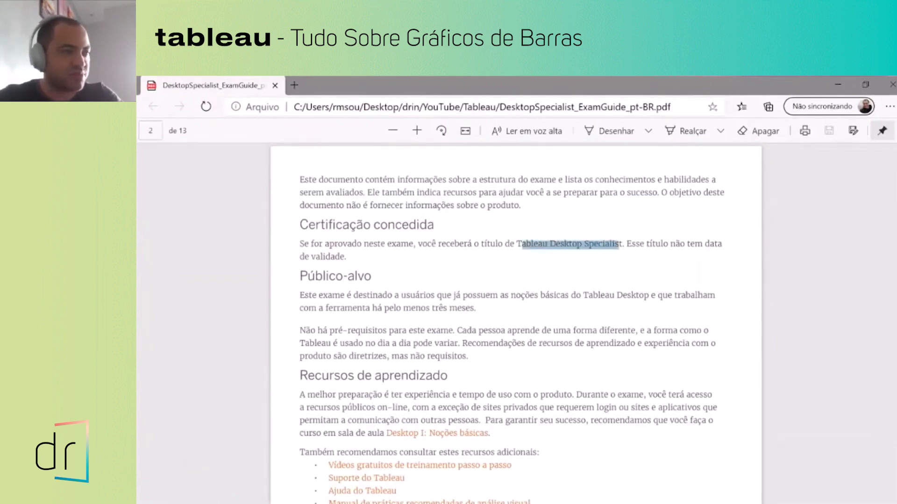
scroll(422, 276, "down", 1)
left_click_drag(328, 249, 588, 236)
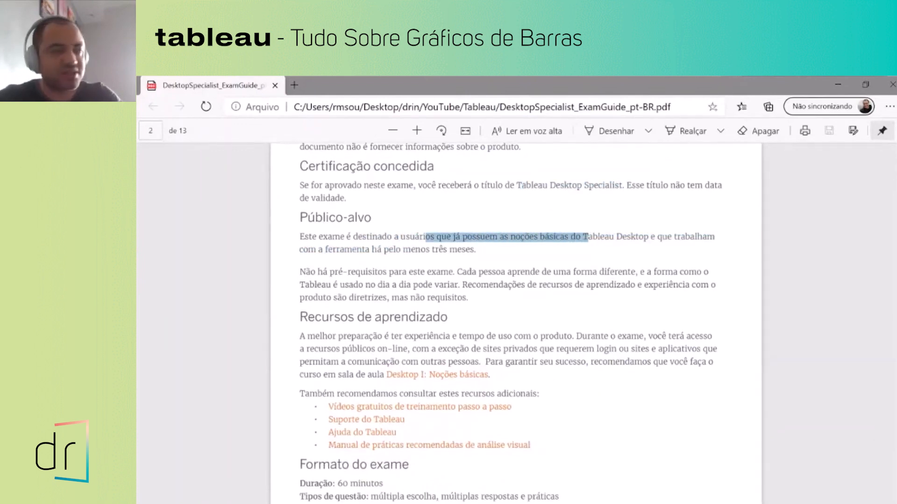
left_click_drag(376, 250, 439, 249)
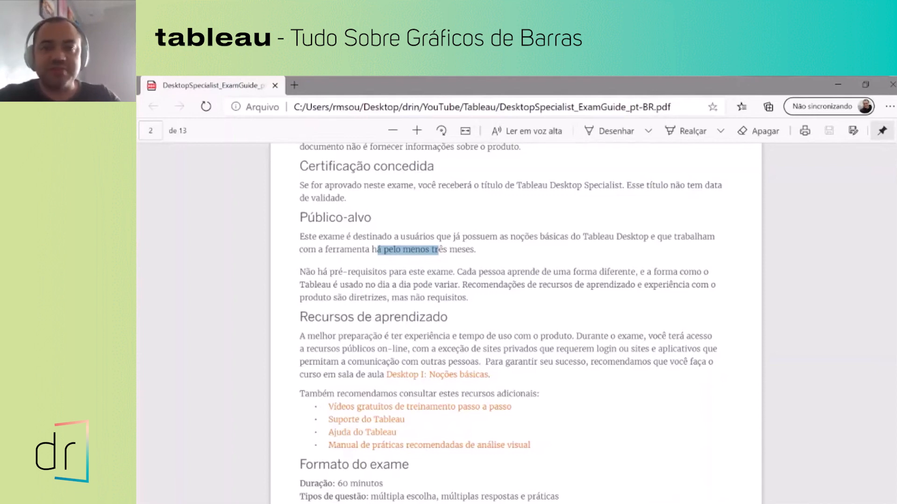
Read the exam format section, highlighting the question types, the scoring and the passing score.
scroll(485, 298, "down", 6)
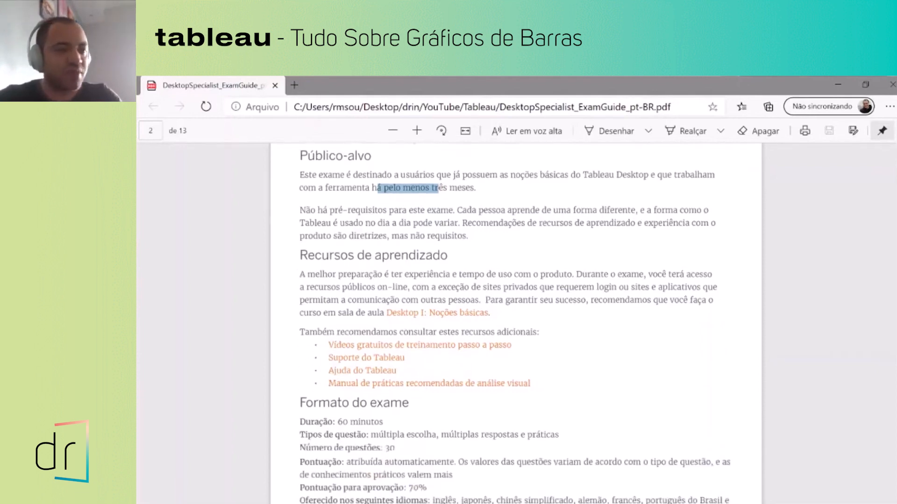
left_click_drag(338, 190, 518, 204)
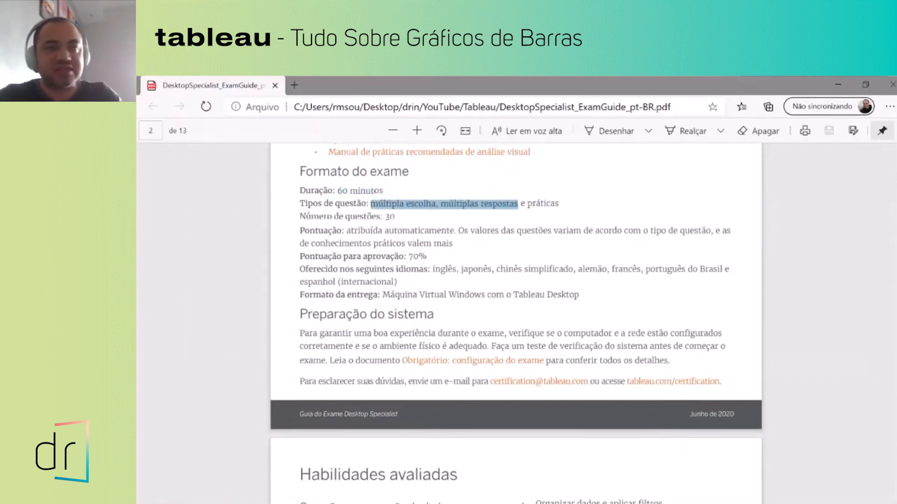
left_click_drag(372, 231, 490, 231)
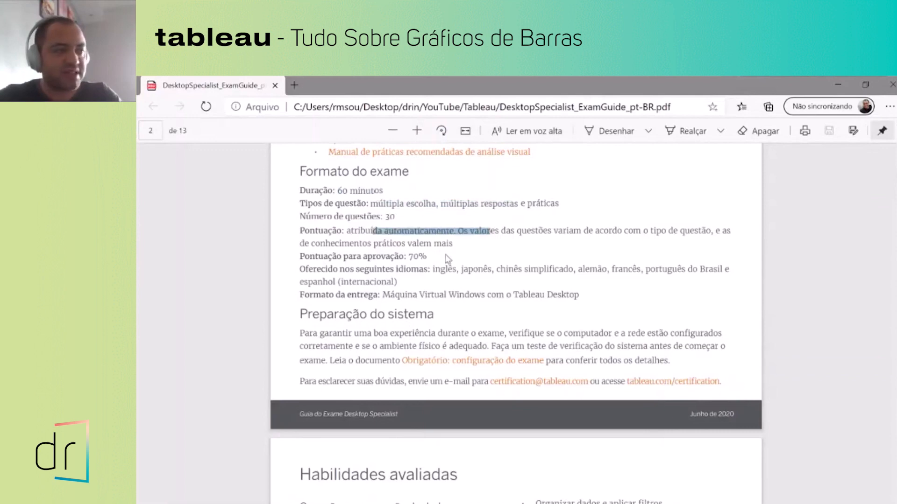
left_click_drag(343, 257, 426, 257)
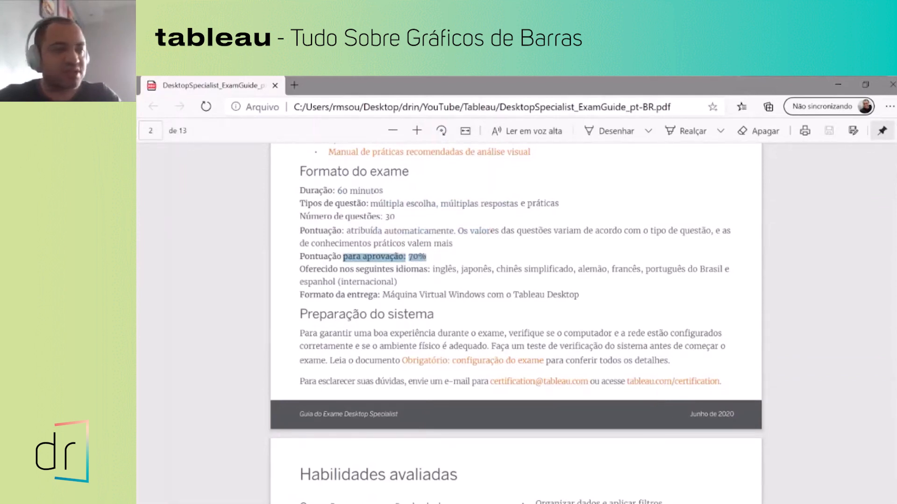
Review the assessed skills under "Conexão e preparação de dados" on page 3 of the guide.
scroll(468, 361, "down", 3)
scroll(516, 323, "down", 3)
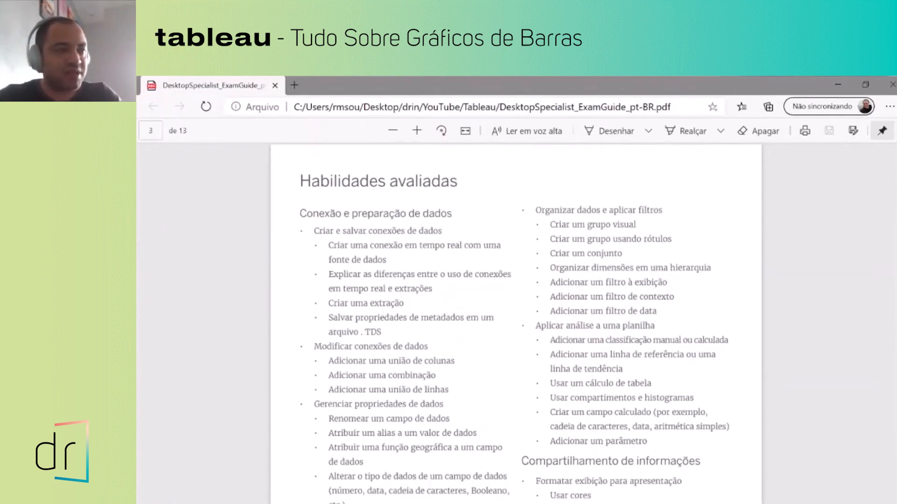
left_click_drag(319, 213, 420, 214)
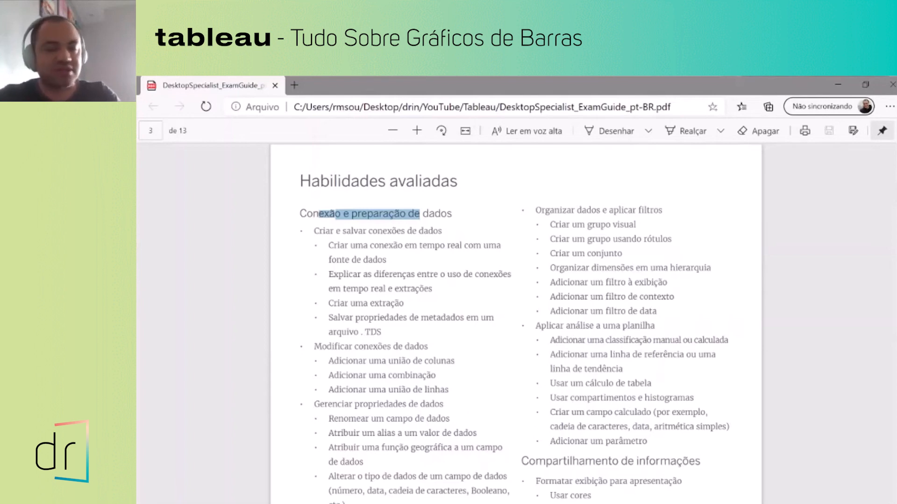
left_click(320, 213)
left_click_drag(369, 245, 374, 433)
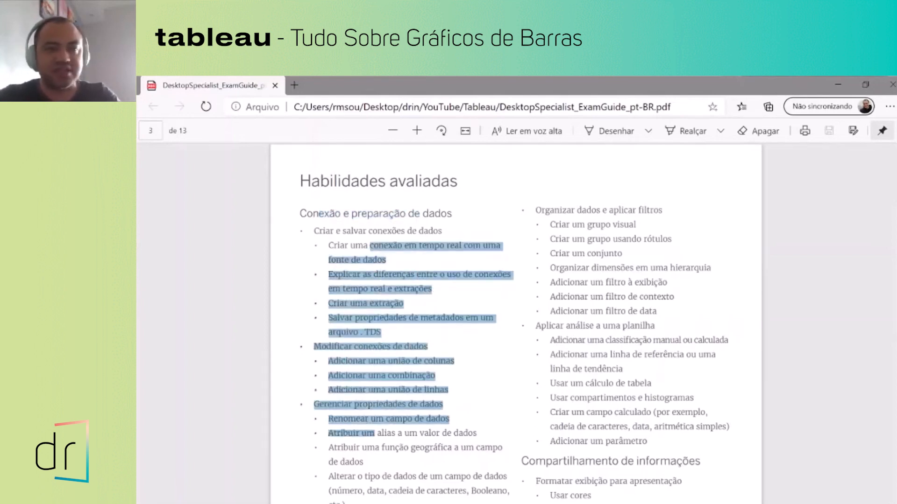
Review the basic chart skills under "Exploração e análise de dados", highlight the bar chart item, and close the guide to return to Tableau.
scroll(515, 322, "down", 4)
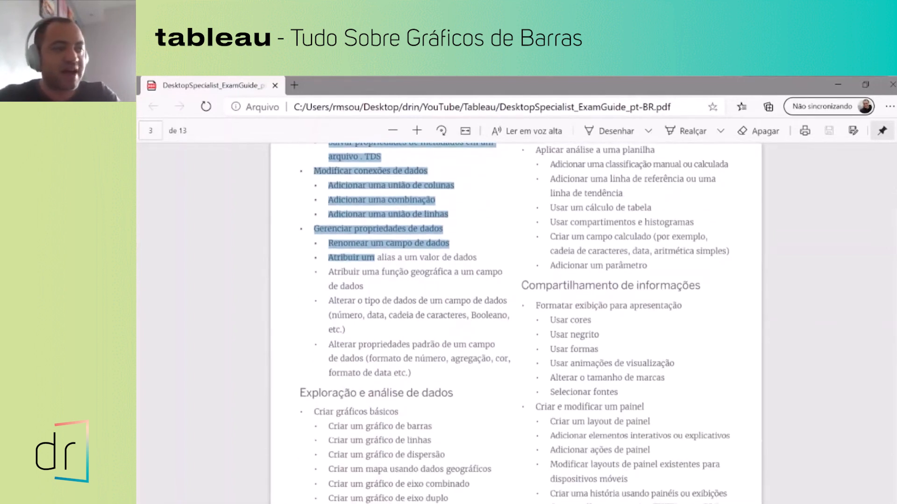
left_click(321, 335)
scroll(516, 323, "down", 1)
left_click_drag(321, 334, 419, 335)
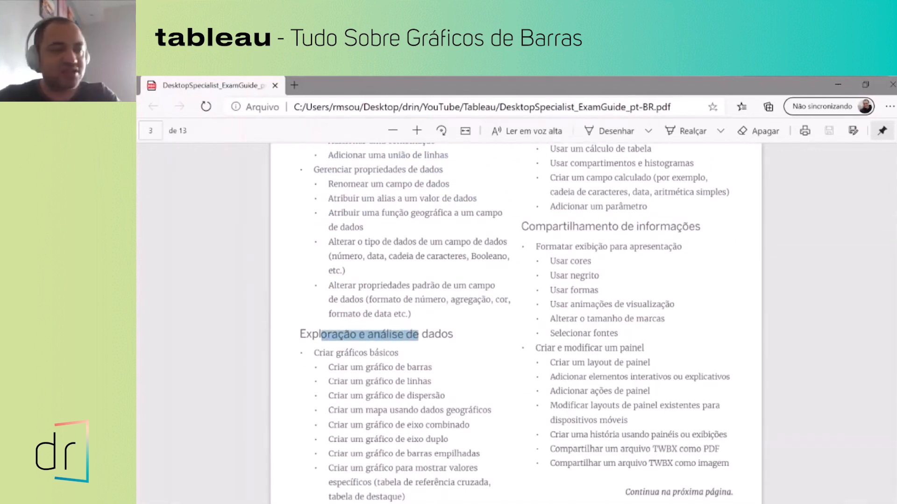
scroll(515, 322, "down", 2)
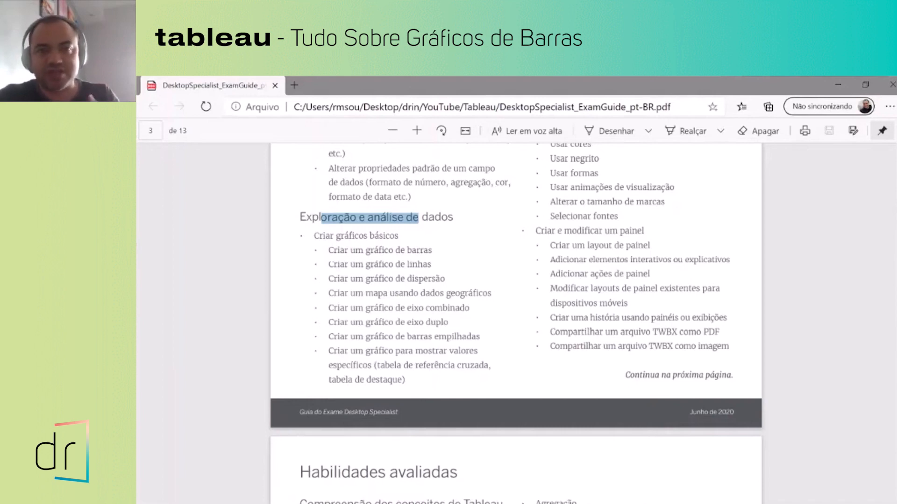
left_click_drag(339, 250, 401, 250)
left_click_drag(351, 264, 439, 294)
left_click_drag(341, 308, 365, 294)
left_click(365, 294)
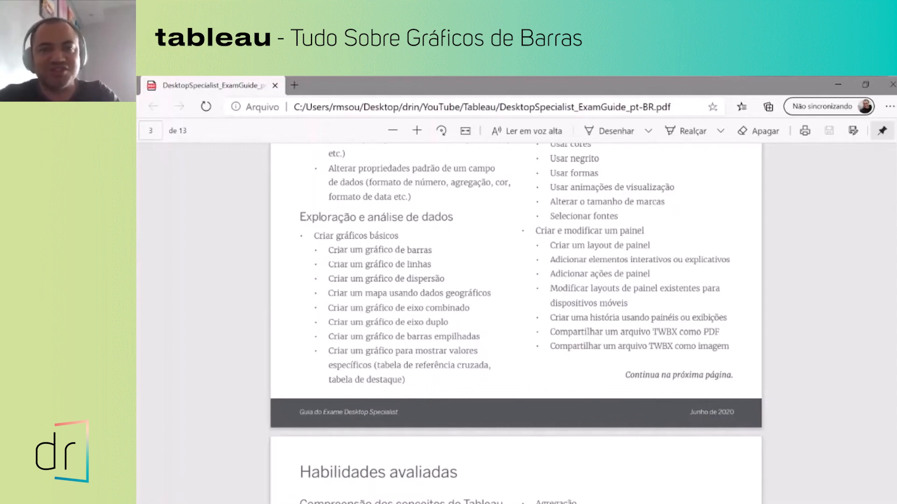
left_click_drag(336, 251, 411, 250)
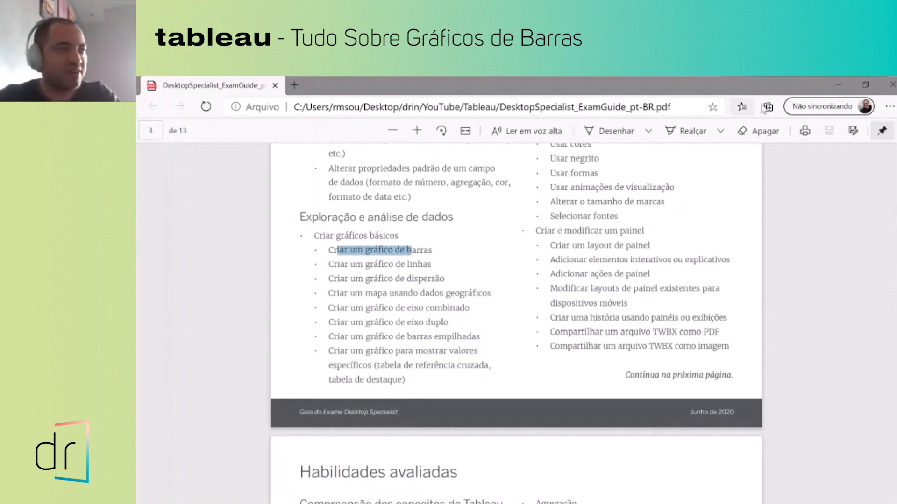
left_click(888, 88)
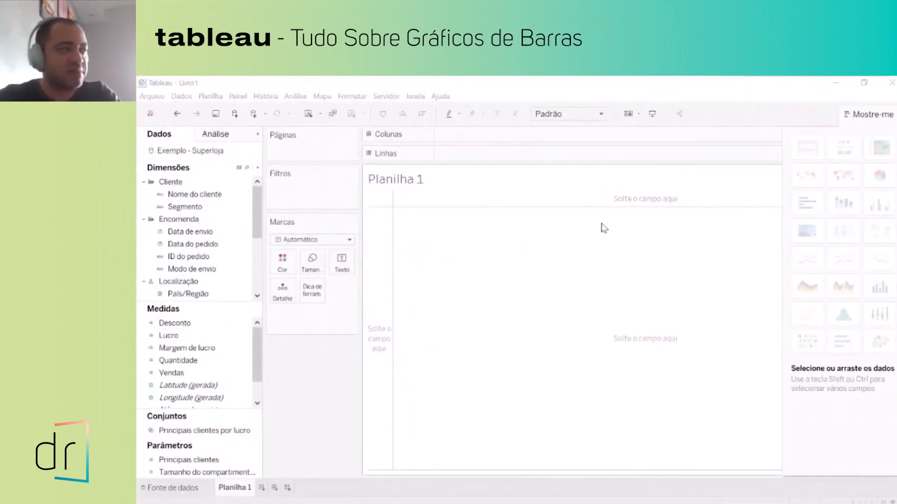
Collapse and expand the Mostre-me chart gallery repeatedly, leaving it expanded.
left_click(873, 115)
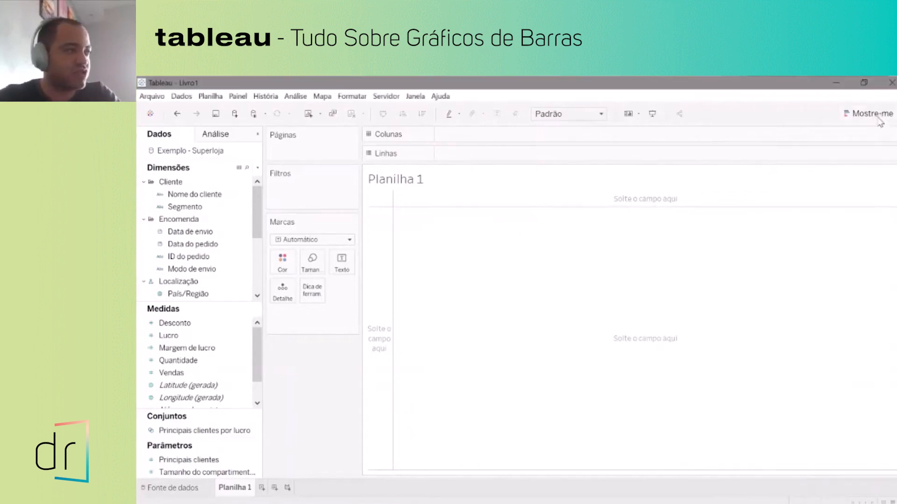
left_click(875, 114)
left_click(875, 112)
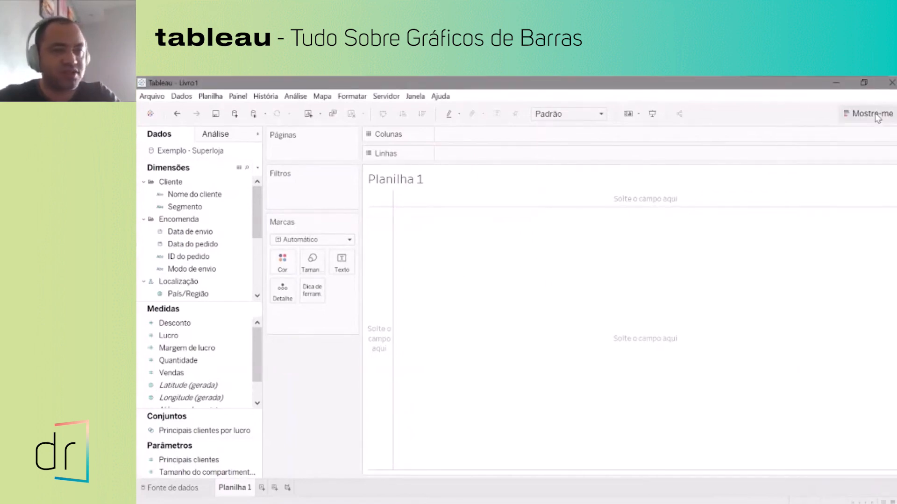
left_click(875, 111)
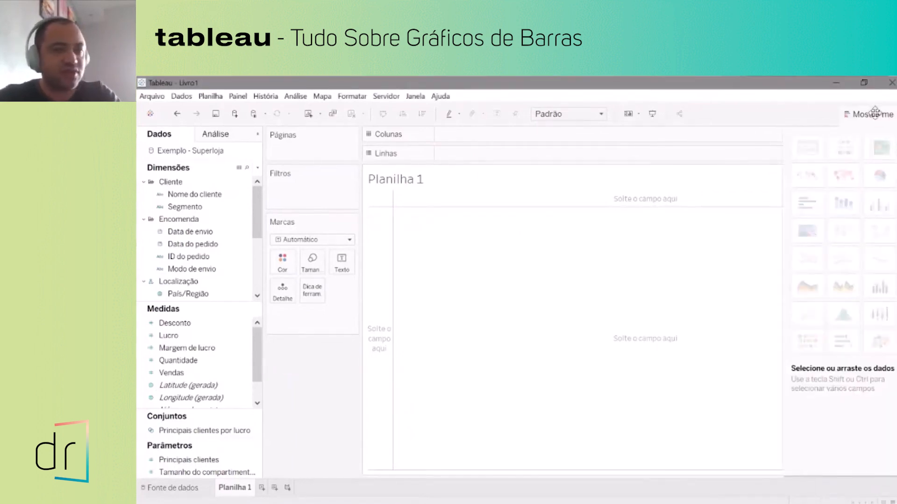
left_click(876, 113)
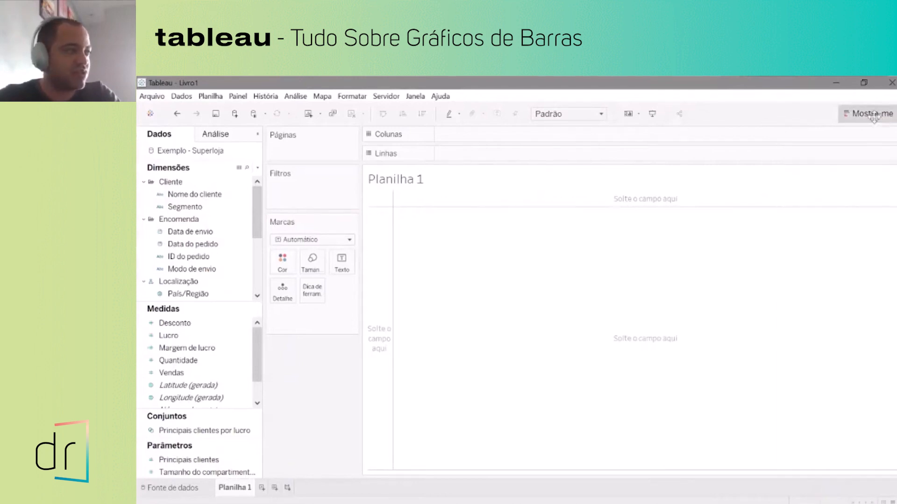
left_click(876, 115)
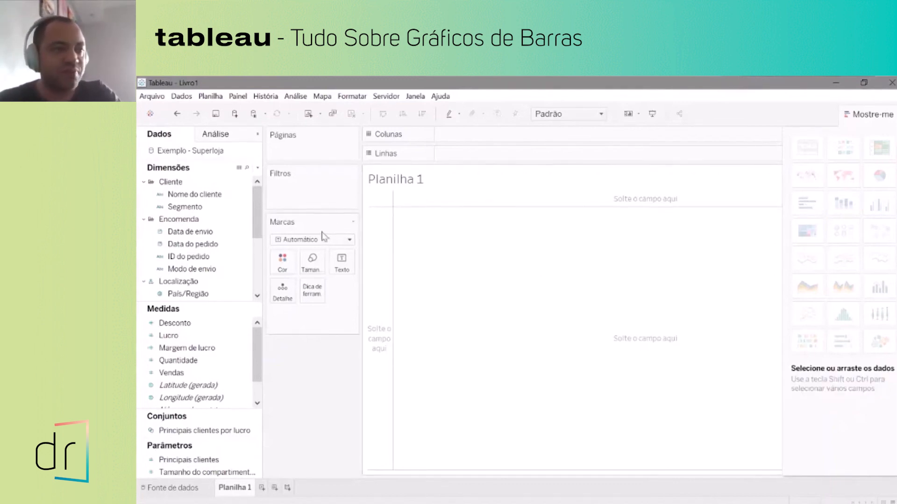
Look through the dimensions of the Exemplo - Superloja data source, from Cliente down to Nomes de medida.
left_click(182, 196)
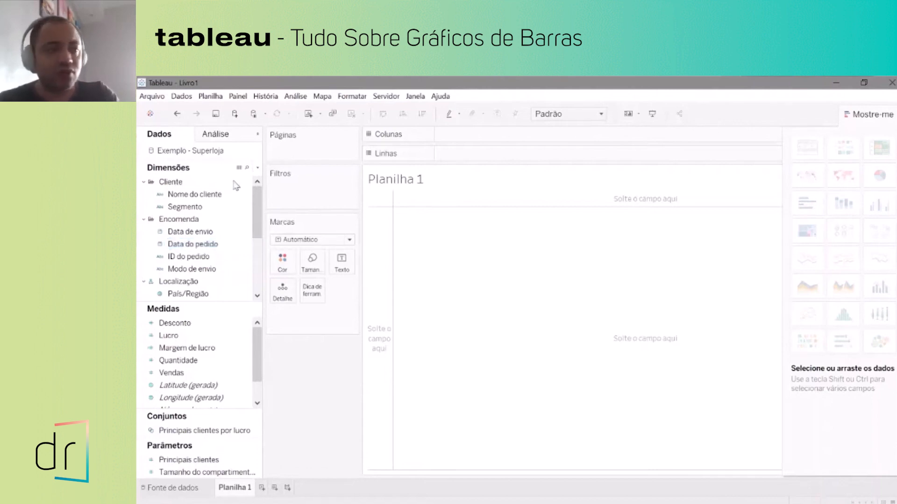
left_click(171, 256)
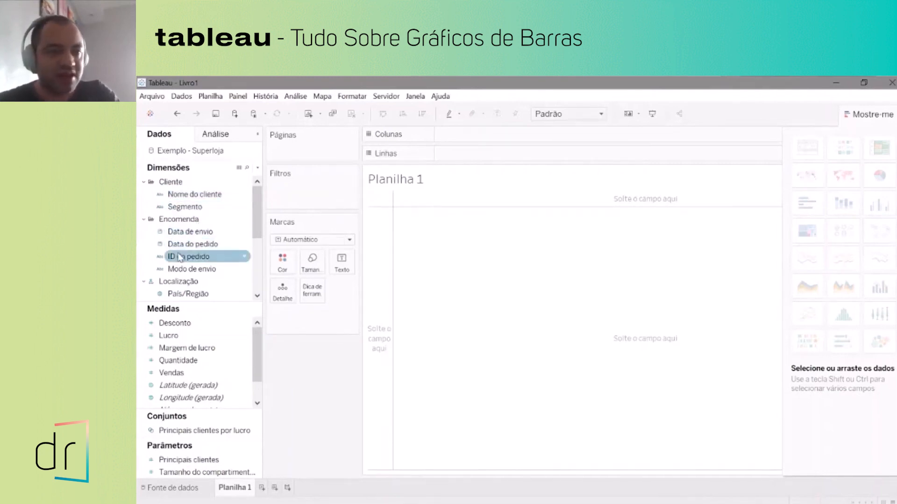
left_click_drag(256, 232, 253, 250)
scroll(201, 254, "down", 1)
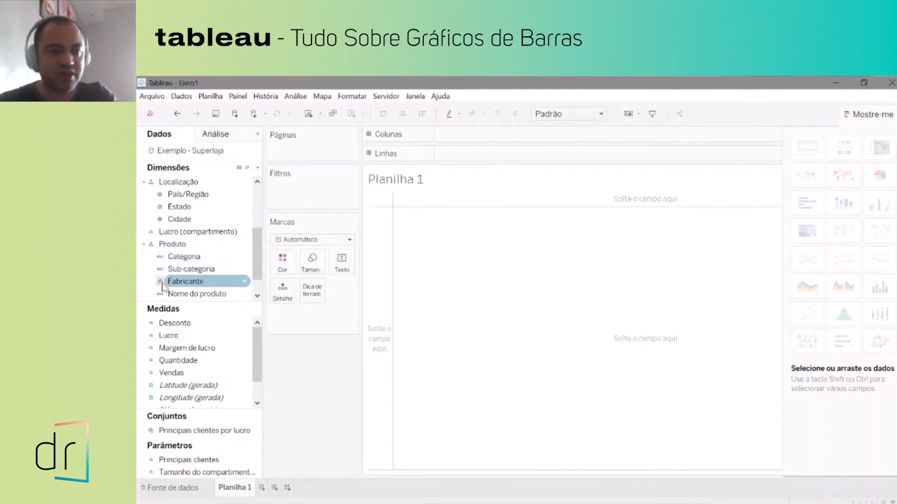
scroll(194, 285, "down", 2)
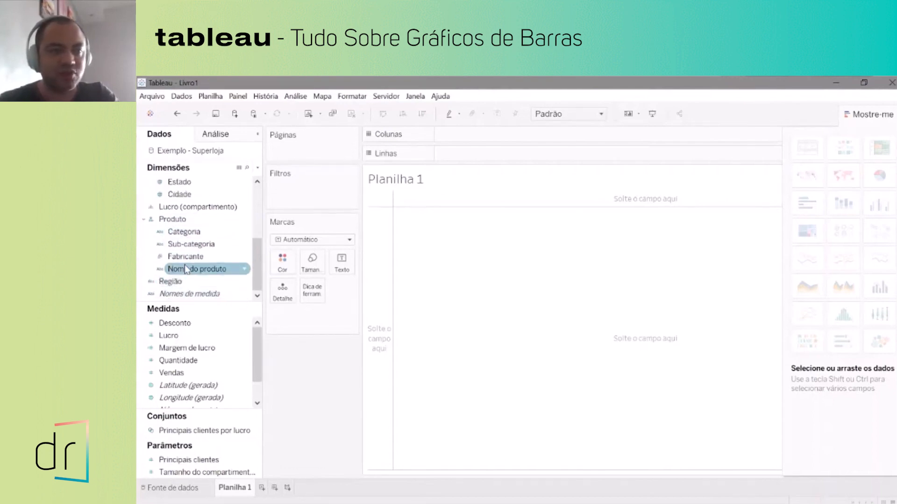
scroll(183, 241, "up", 5)
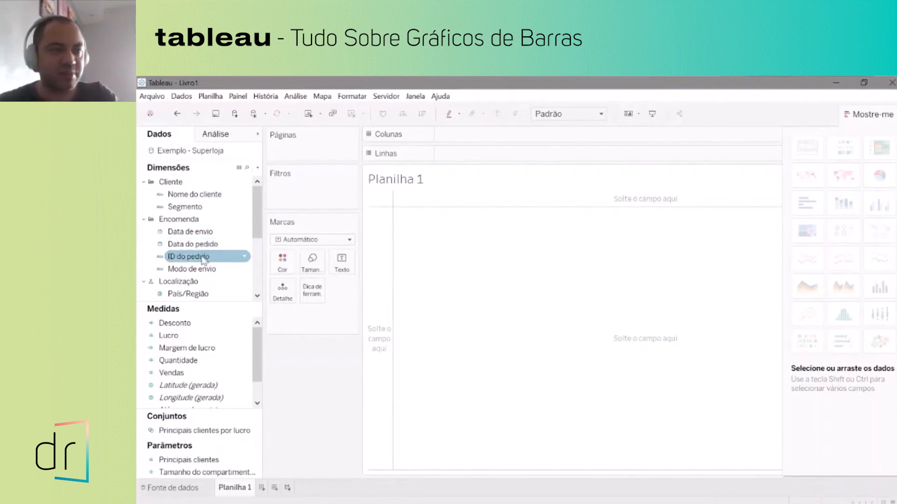
Collapse and expand the Cliente folder of dimensions repeatedly, leaving its fields listed.
left_click(195, 196)
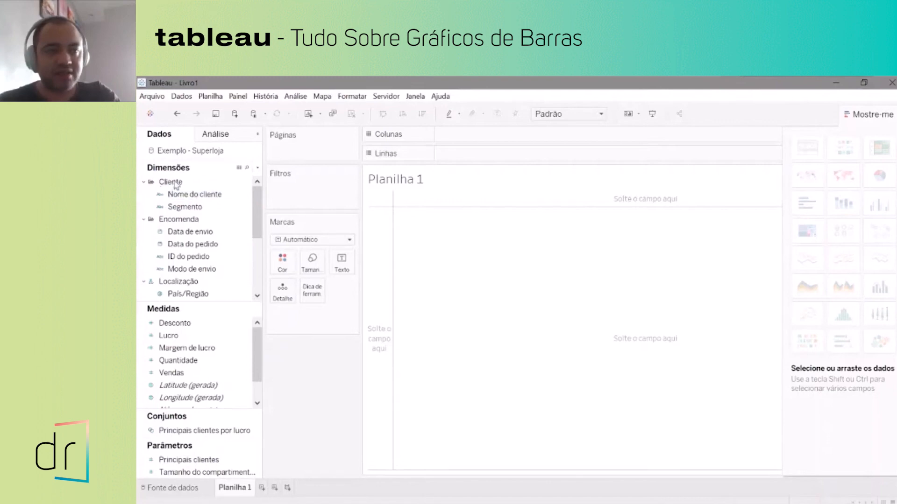
left_click(145, 182)
left_click(145, 182)
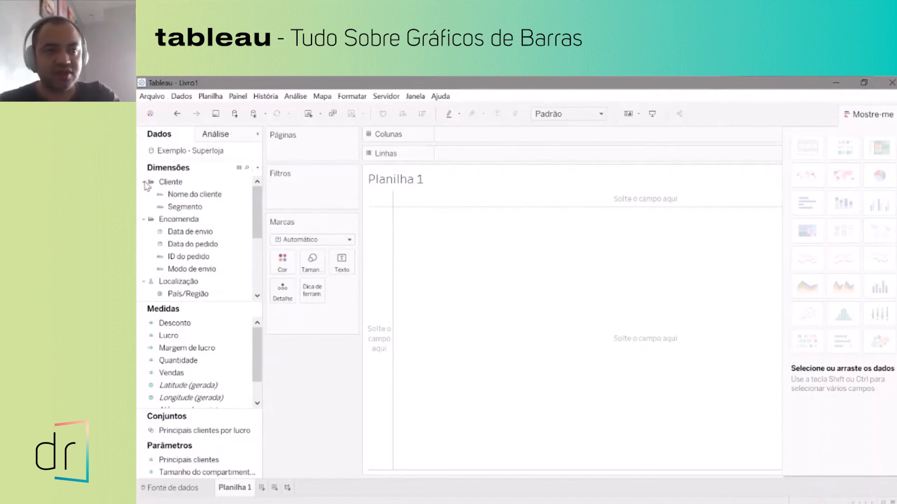
left_click(145, 182)
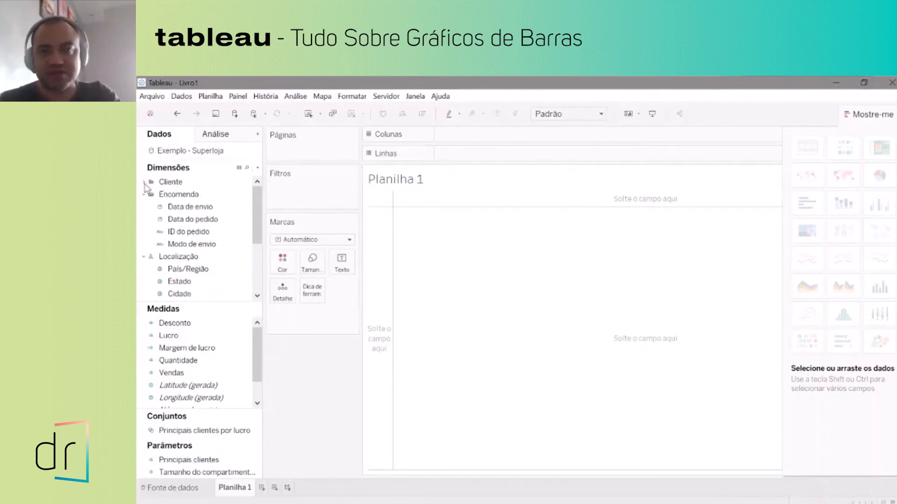
left_click(144, 183)
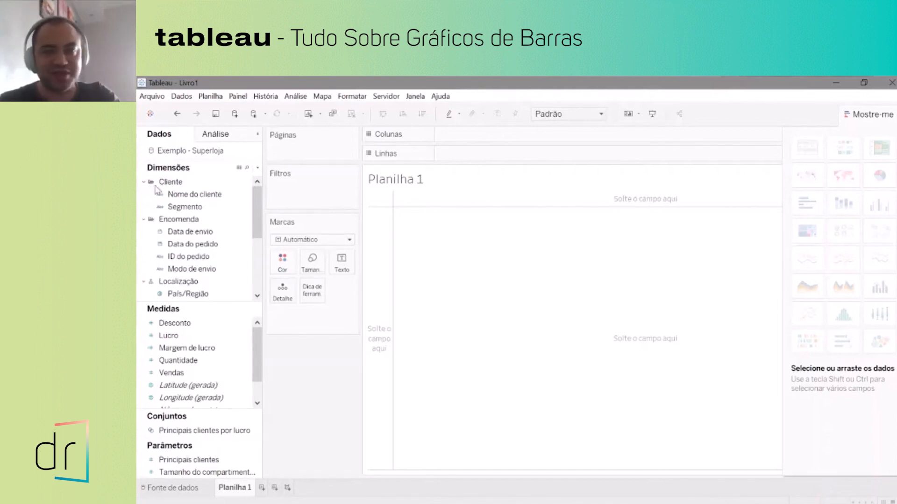
left_click(145, 182)
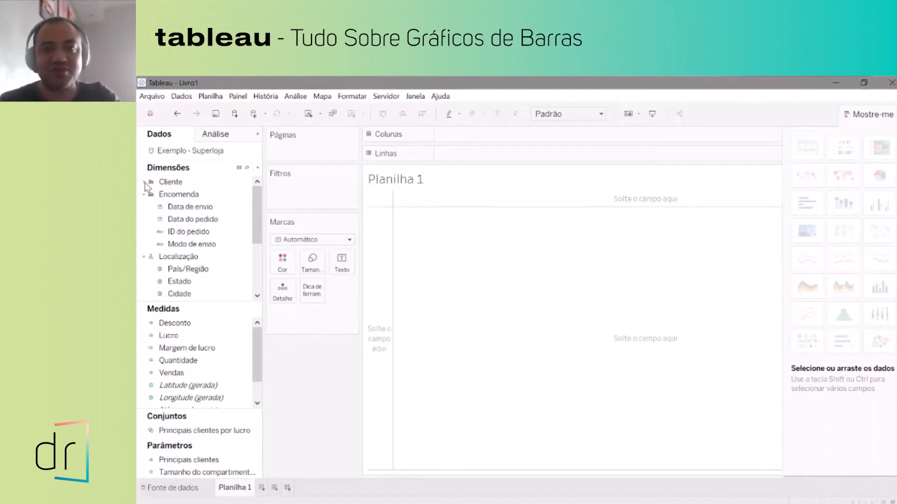
left_click(145, 183)
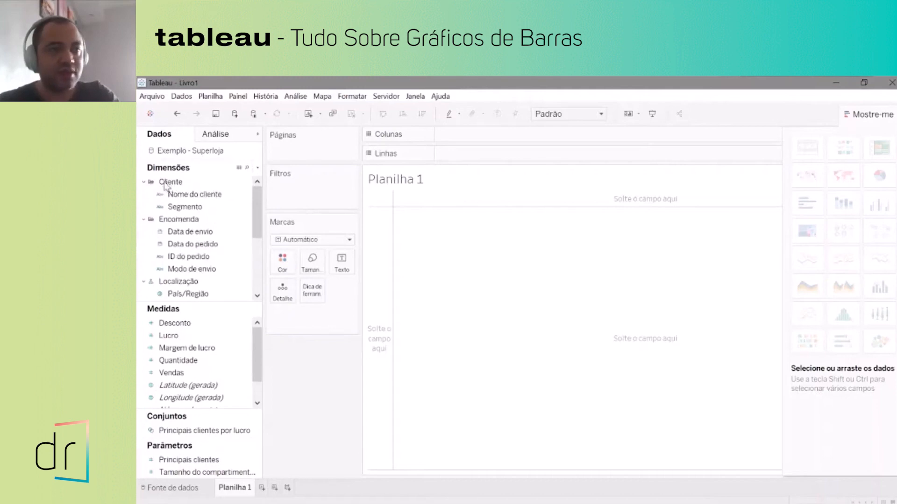
Create a hierarchy named Cliente from the Nome do cliente dimension.
left_click(178, 198)
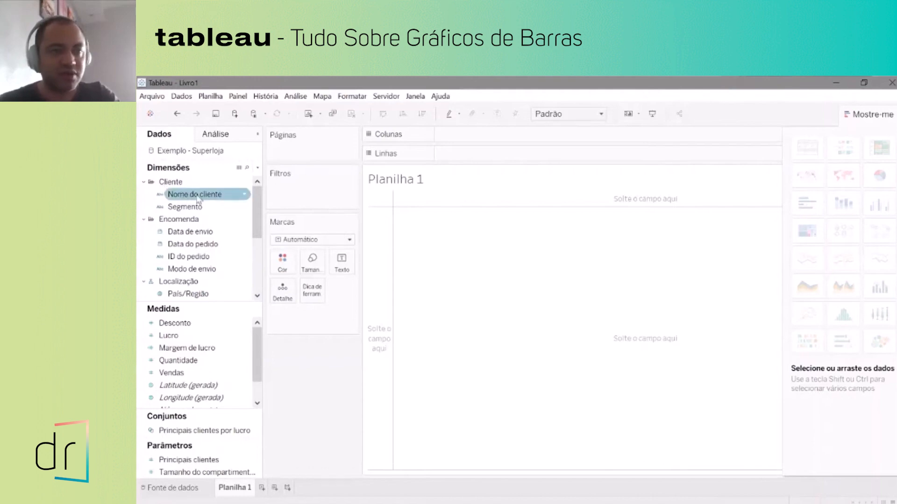
right_click(196, 196)
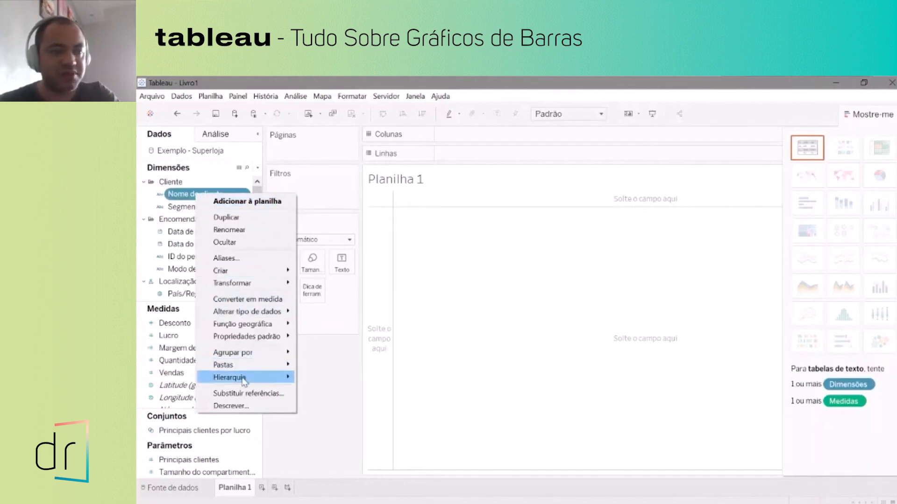
mouse_move(244, 381)
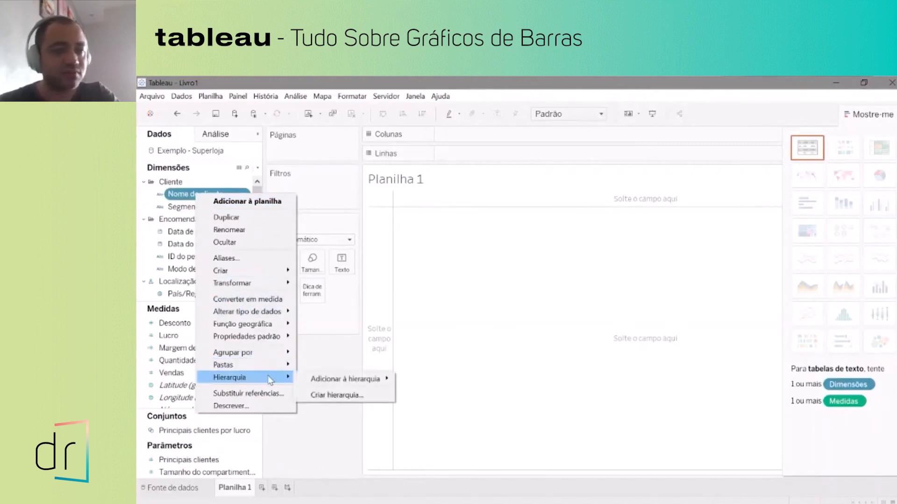
left_click(348, 394)
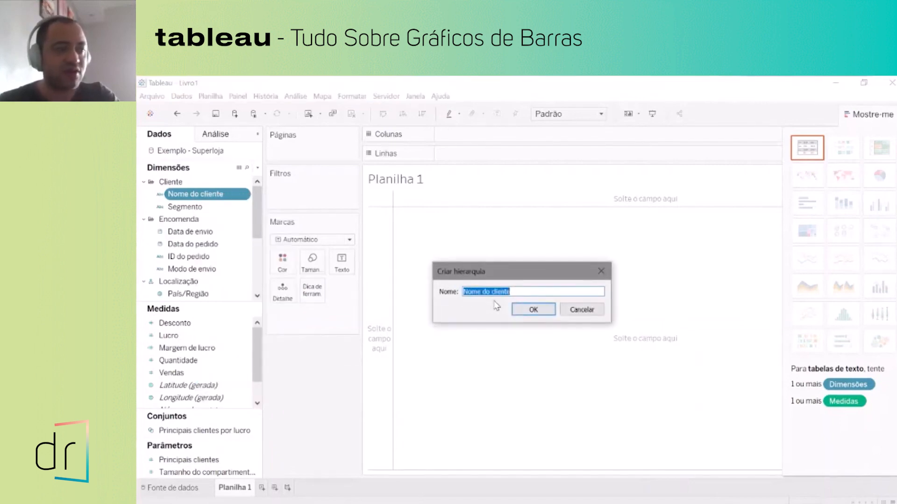
type("Cliente")
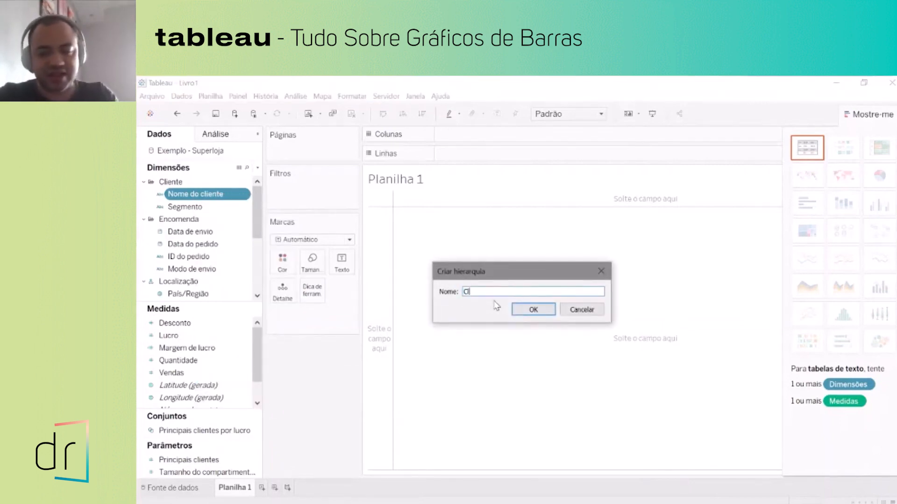
left_click(531, 311)
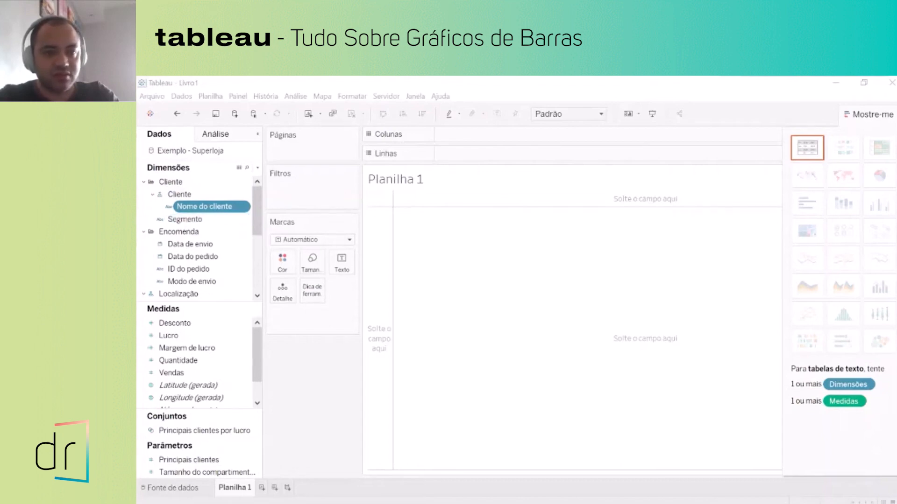
Add Segmento to the Cliente hierarchy and order its levels with Segmento above Nome do cliente.
left_click_drag(194, 220, 193, 194)
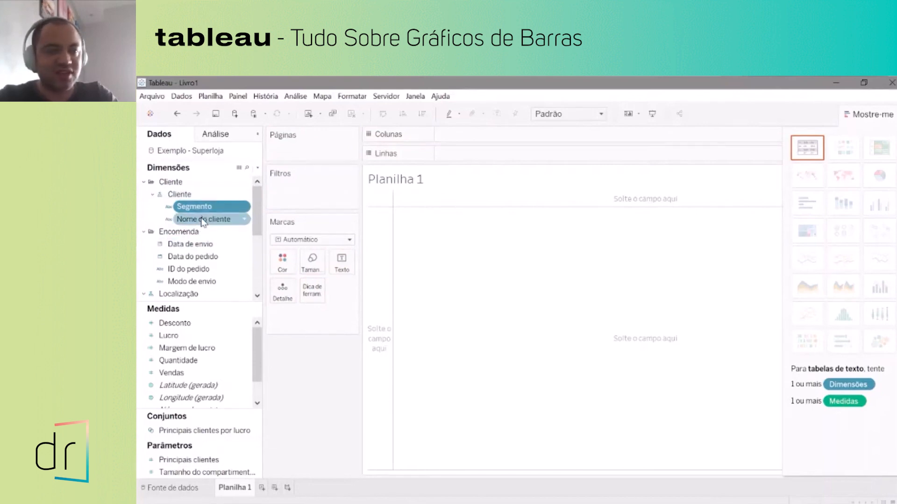
left_click_drag(204, 219, 203, 205)
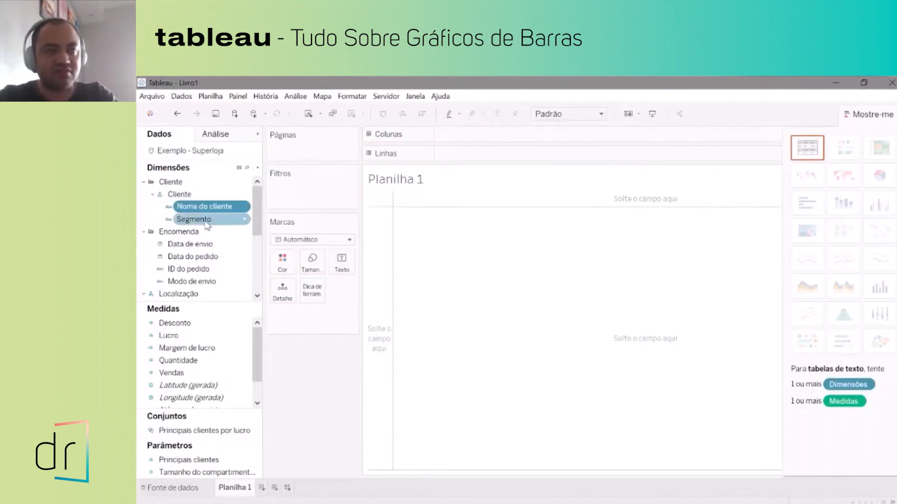
left_click_drag(207, 224, 207, 208)
left_click(207, 222)
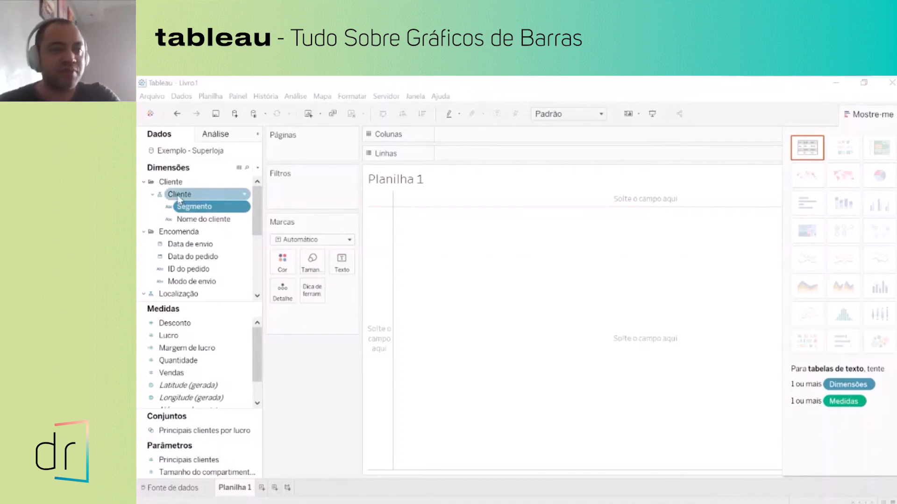
Place the Cliente hierarchy on Linhas to list the customer segments as rows.
left_click_drag(179, 198, 185, 207)
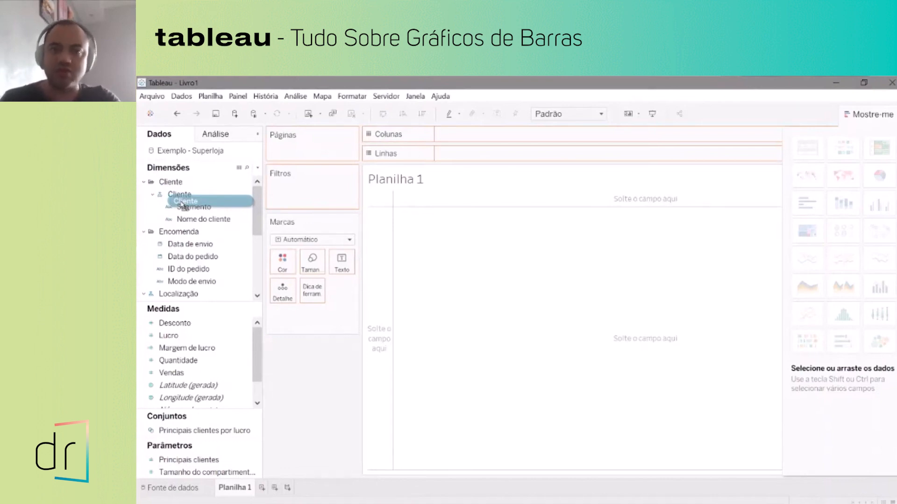
left_click_drag(185, 207, 188, 210)
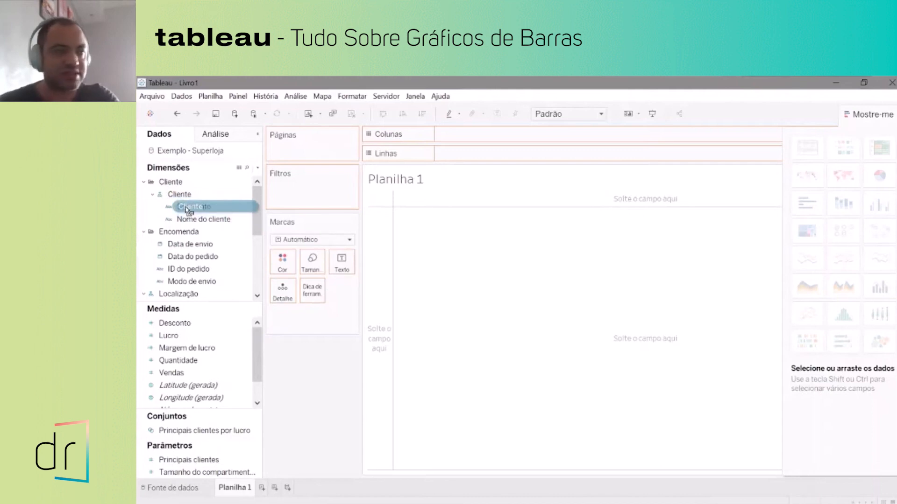
left_click_drag(188, 211, 461, 161)
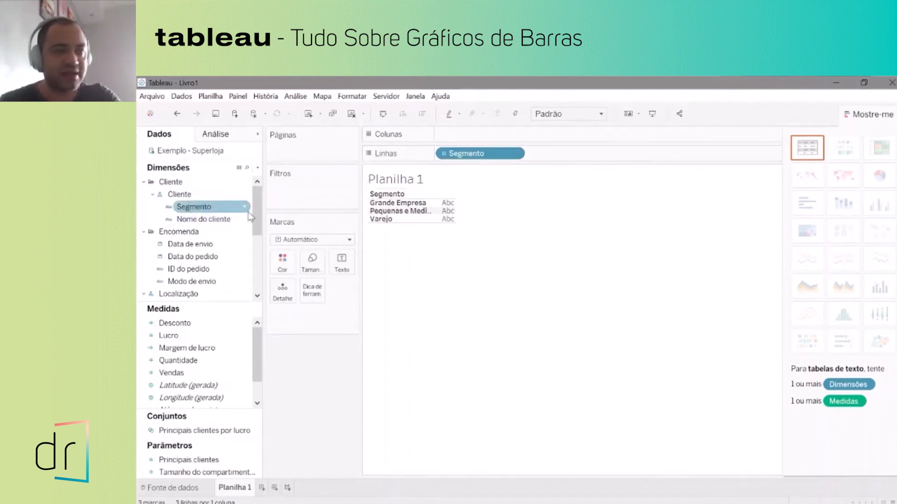
Drill the Segmento rows down to Nome do cliente and back up repeatedly, leaving the hierarchy collapsed.
left_click(445, 155)
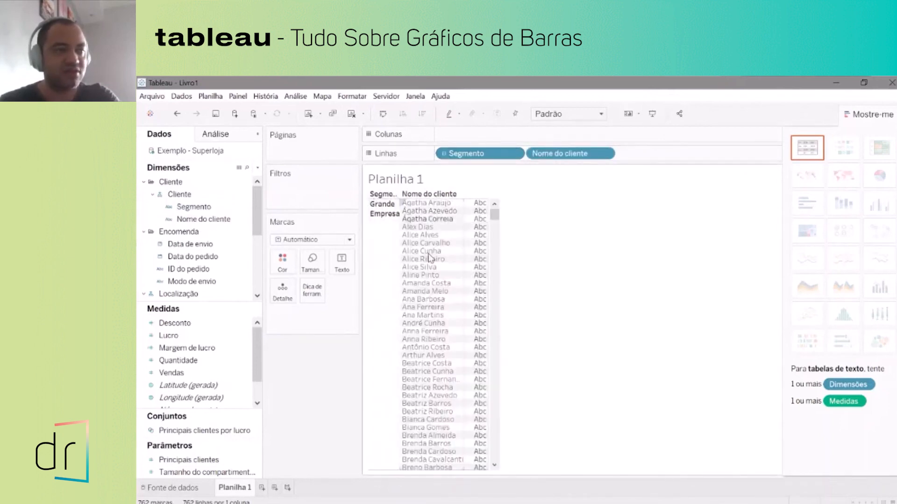
left_click(444, 154)
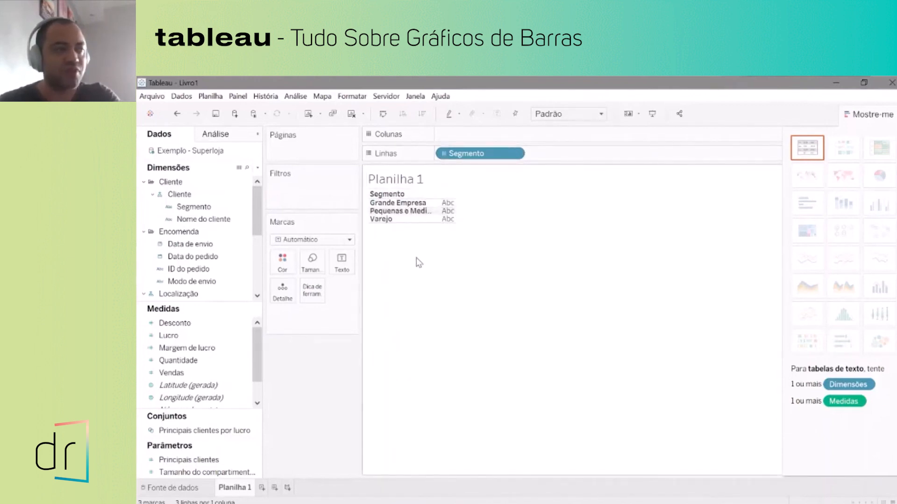
left_click(444, 154)
left_click(444, 155)
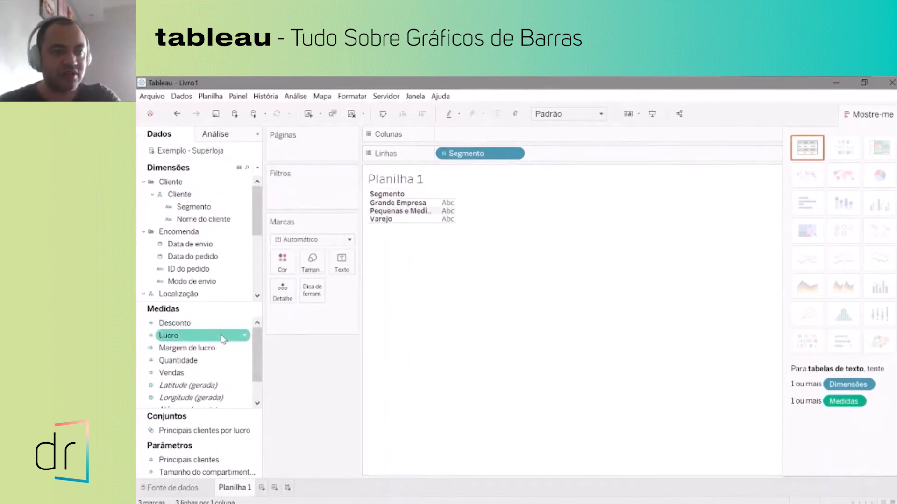
Add the Lucro measure to Colunas to build a horizontal bar chart of profit by segment.
mouse_move(163, 337)
left_mouse_down()
mouse_move(386, 349)
mouse_move(538, 209)
mouse_move(507, 133)
mouse_move(451, 133)
left_mouse_up()
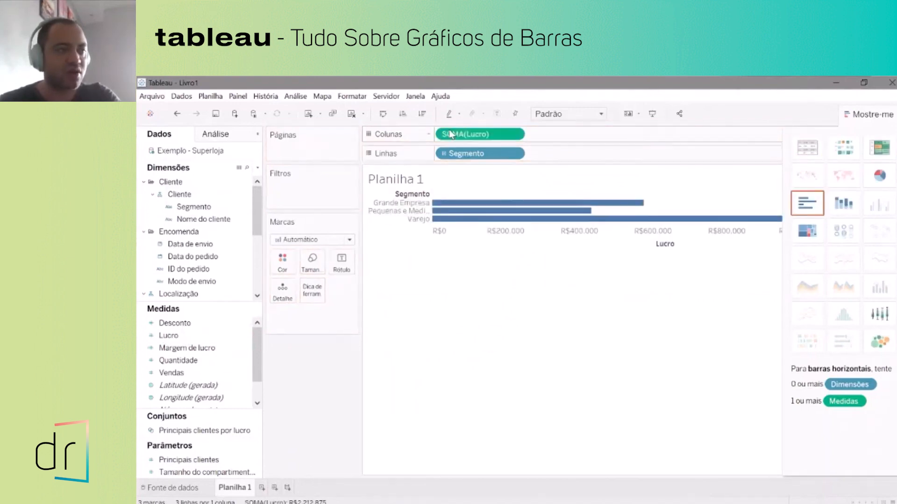
mouse_move(472, 219)
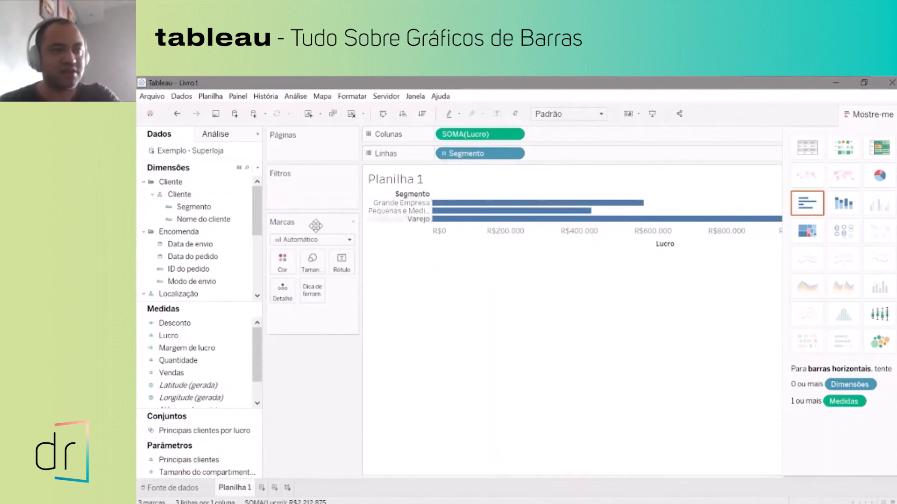
Drill down to Nome do cliente, examine the profit bars of individual customers across the segments, and return to the segment level.
left_click(444, 155)
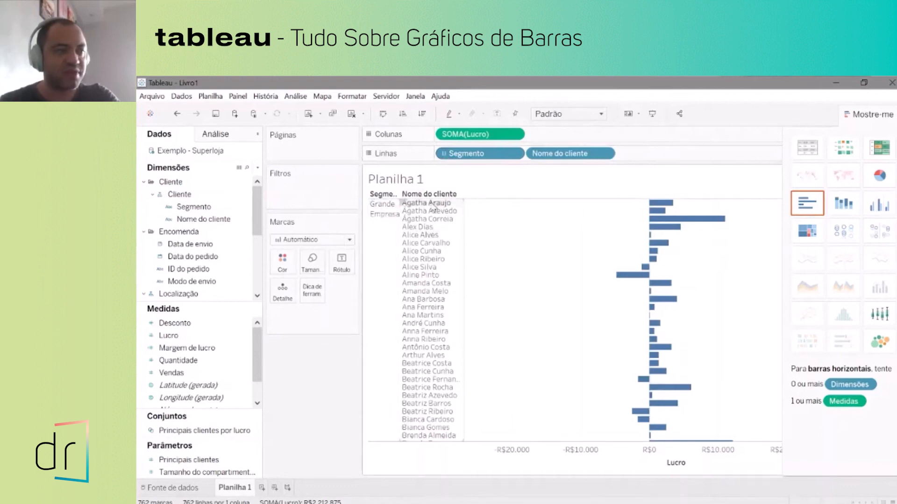
scroll(442, 319, "down", 10)
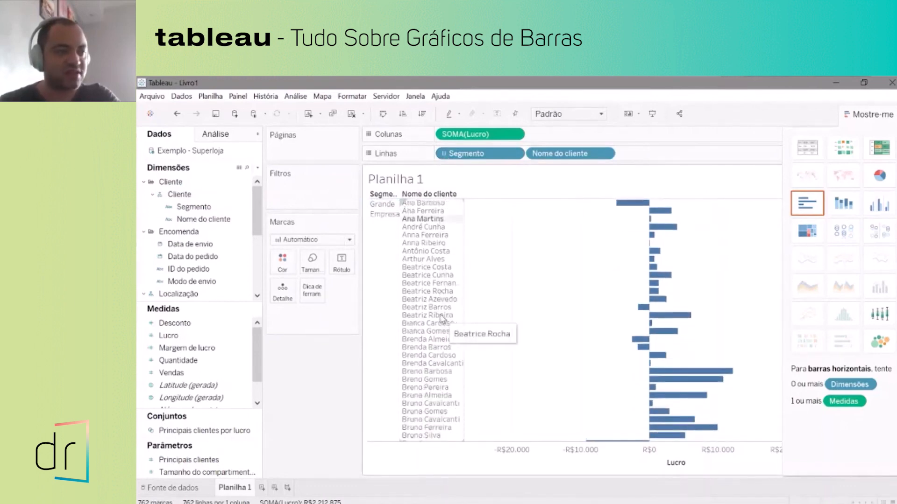
scroll(436, 323, "down", 15)
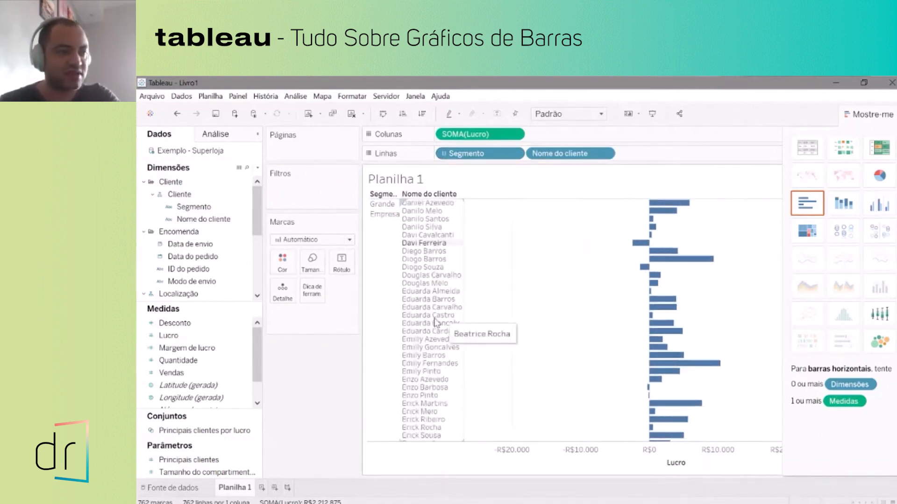
scroll(440, 317, "down", 15)
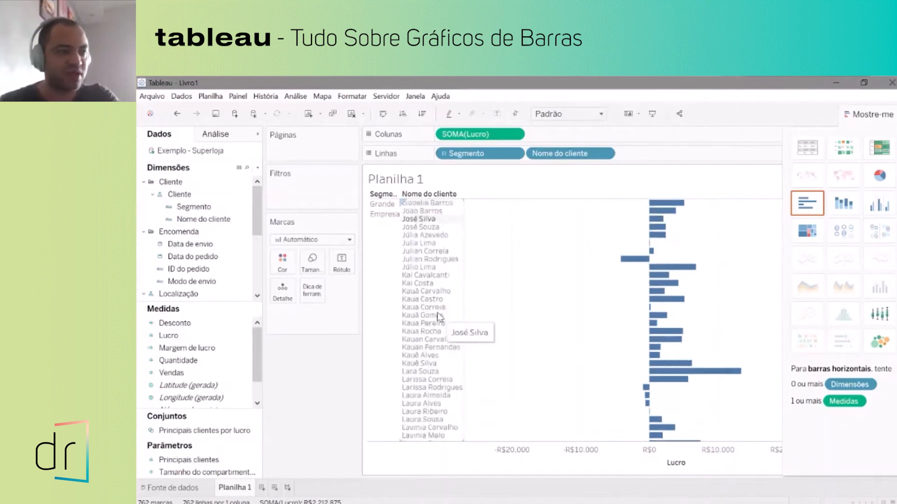
scroll(442, 313, "down", 15)
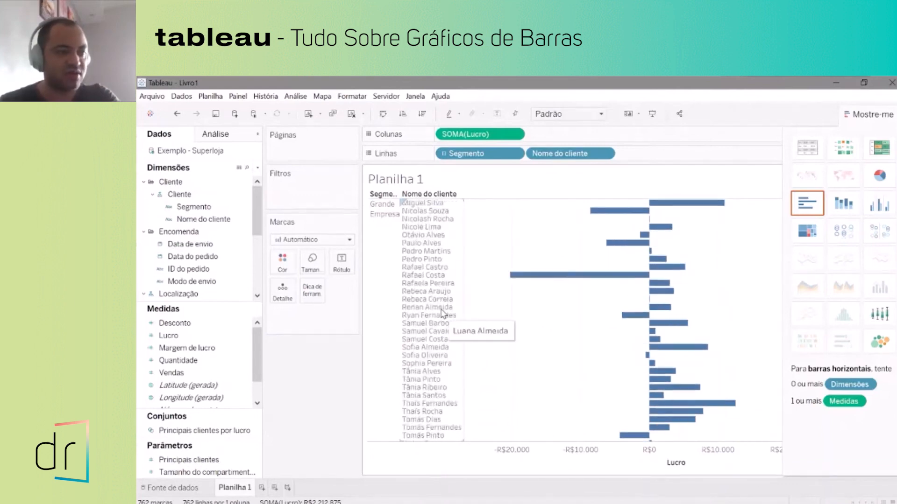
scroll(443, 312, "up", 1)
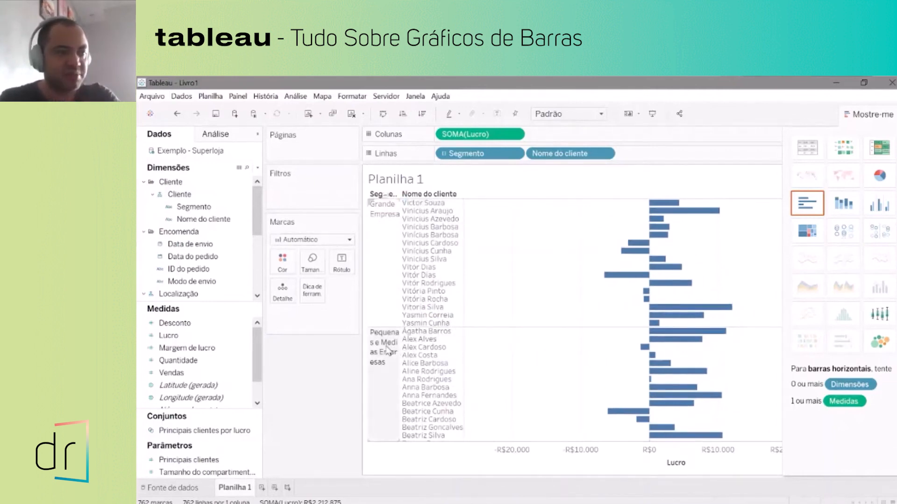
scroll(630, 306, "down", 4)
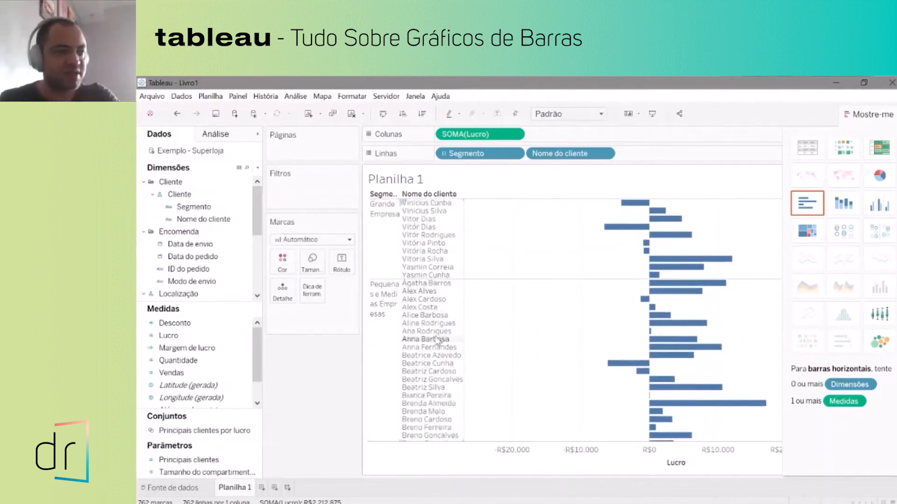
scroll(633, 306, "up", 10)
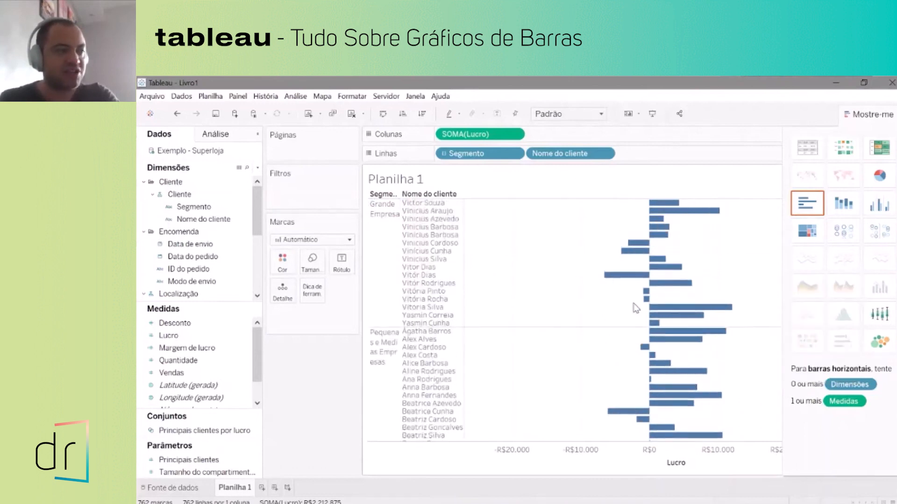
scroll(633, 303, "up", 15)
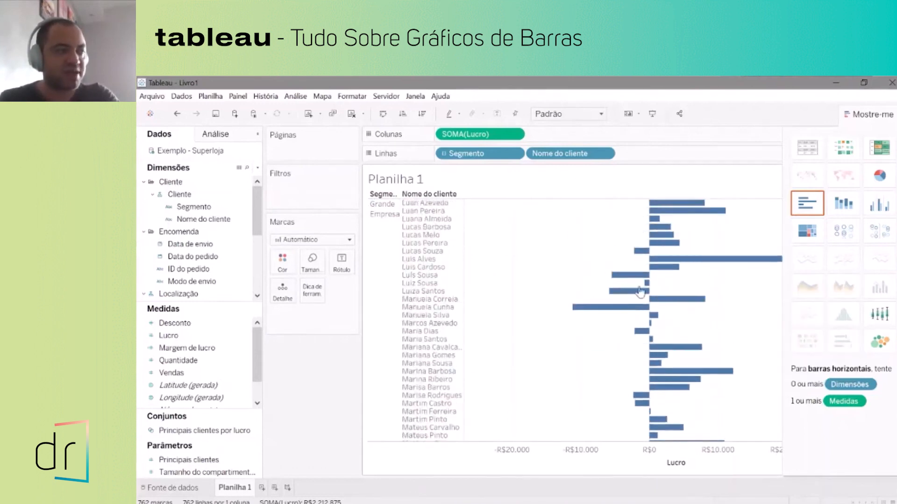
scroll(641, 275, "up", 8)
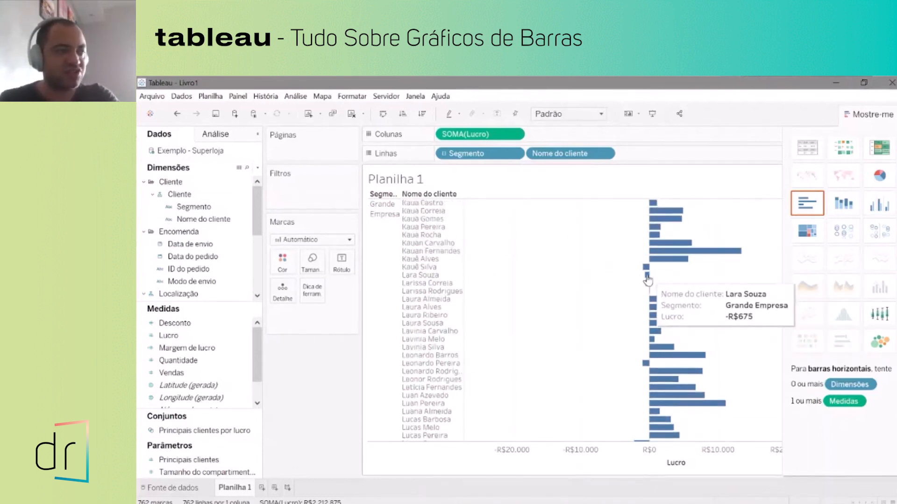
scroll(650, 268, "up", 15)
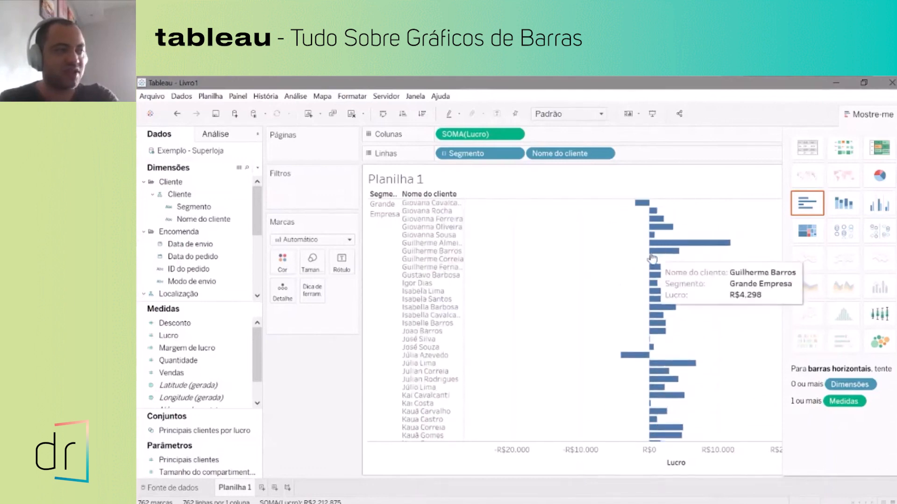
scroll(656, 258, "up", 15)
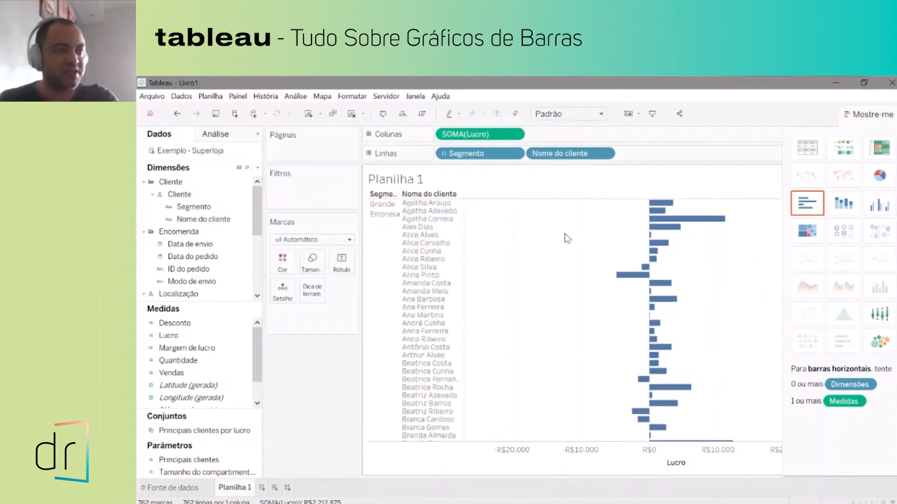
key("ctrl+z")
Expand and collapse the Segmento level repeatedly, including from the chart's row header, leaving only the segments displayed.
double_click(446, 154)
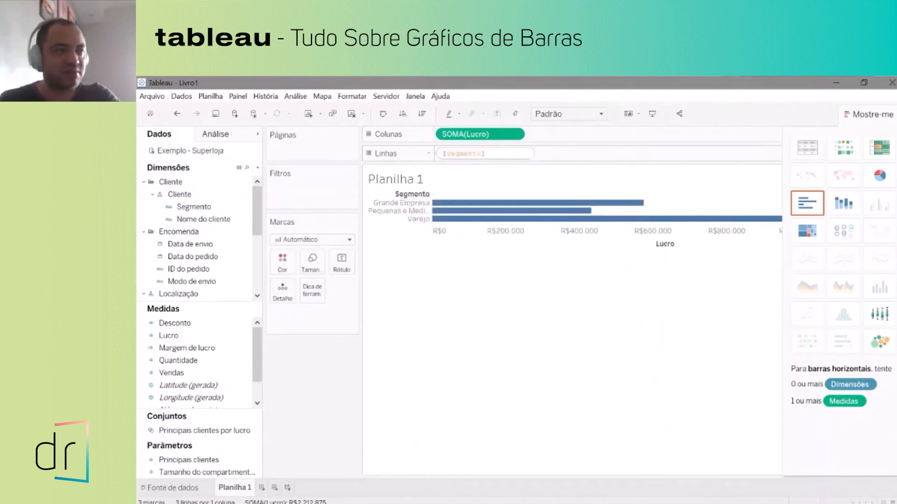
key("Escape")
key("ctrl+y")
key("ctrl+z")
double_click(445, 154)
key("ctrl+y")
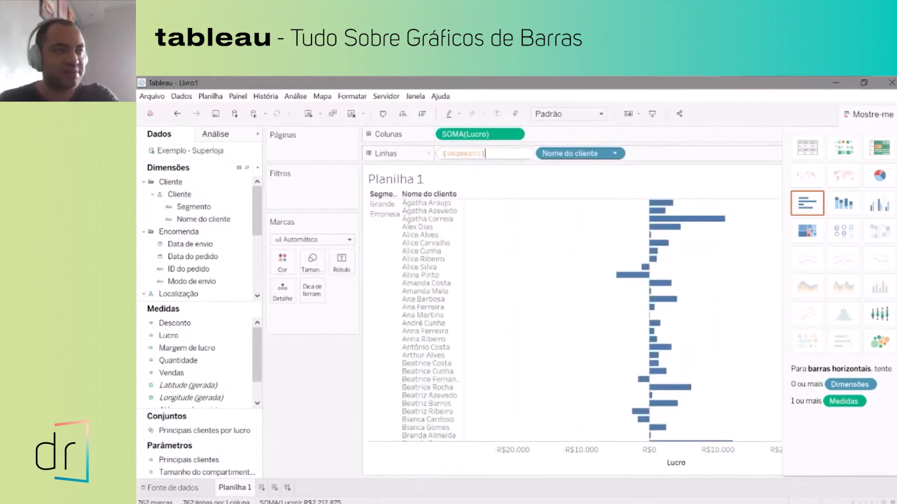
key("Escape")
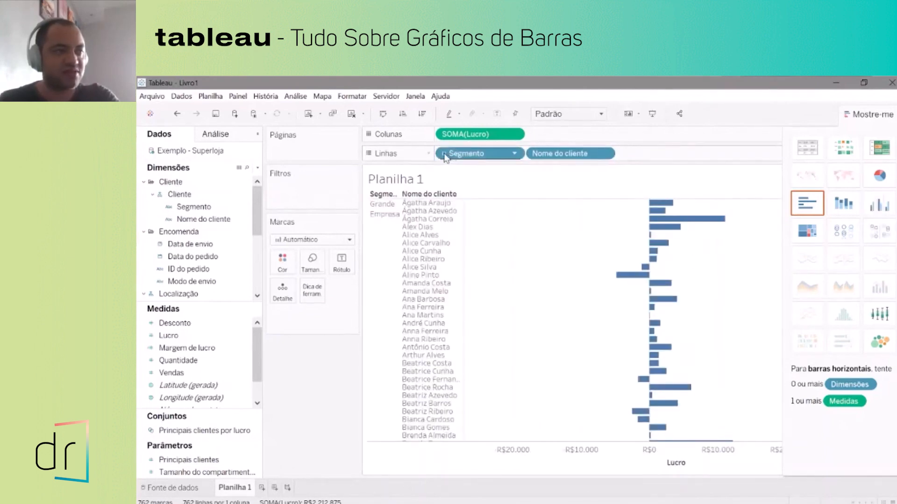
key("ctrl+z")
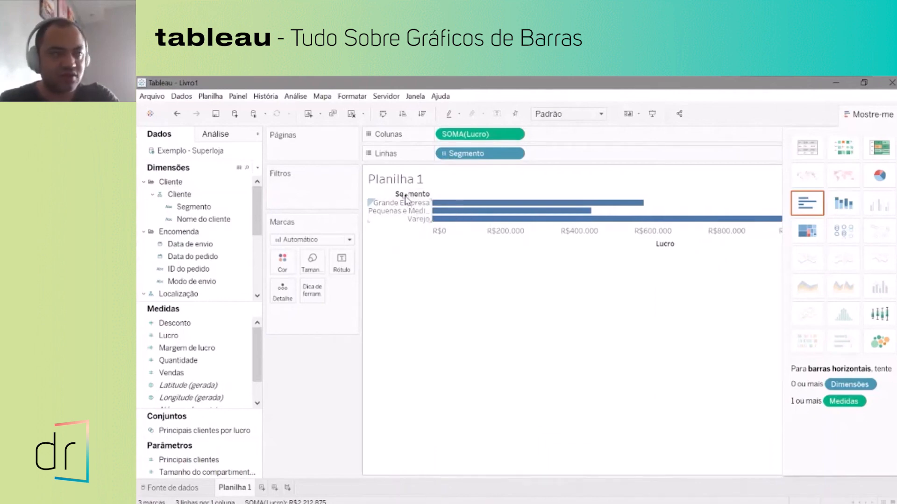
left_click_drag(406, 200, 406, 200)
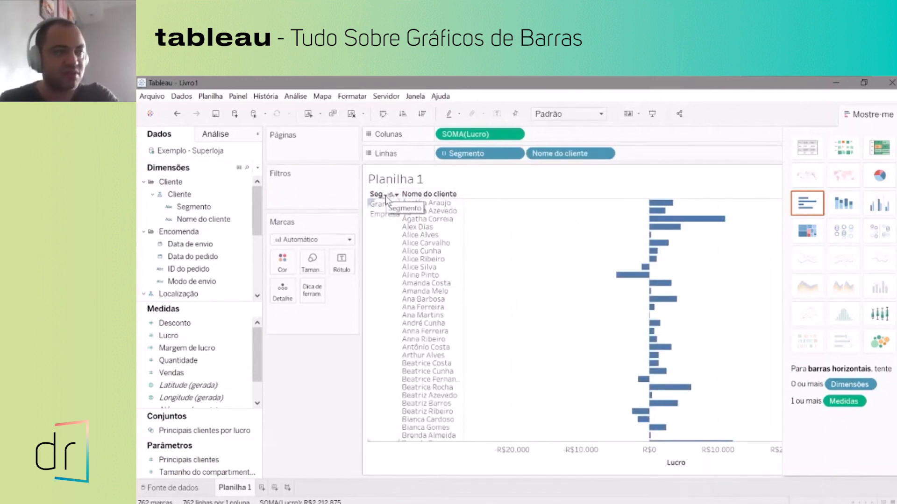
key("ctrl+z")
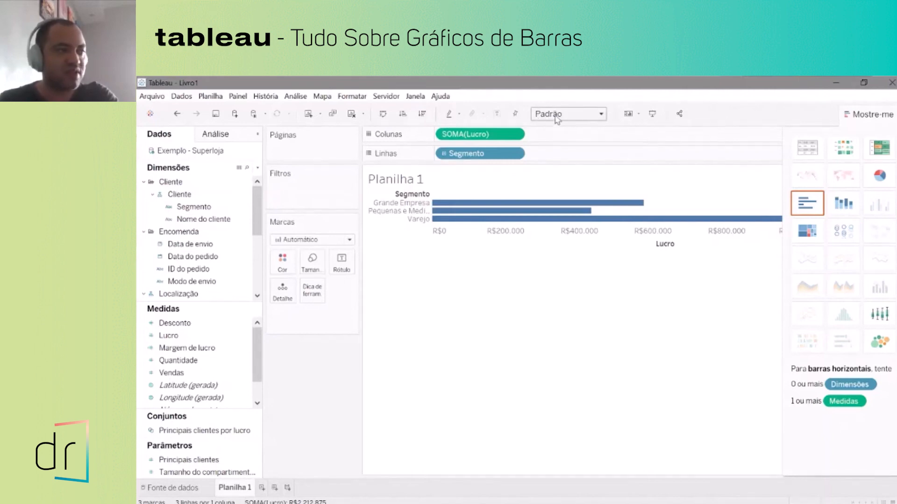
Hide the worksheet title above the segment profit chart and review the remaining card display options.
left_click(636, 115)
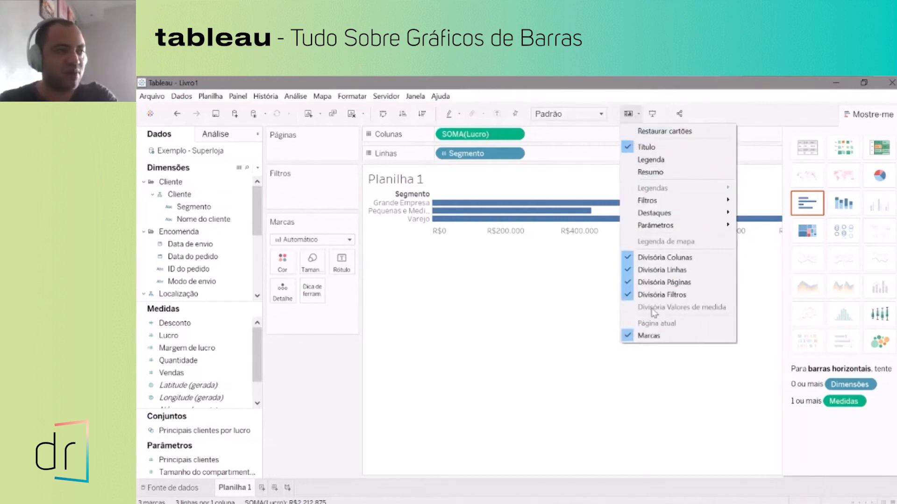
left_click(629, 147)
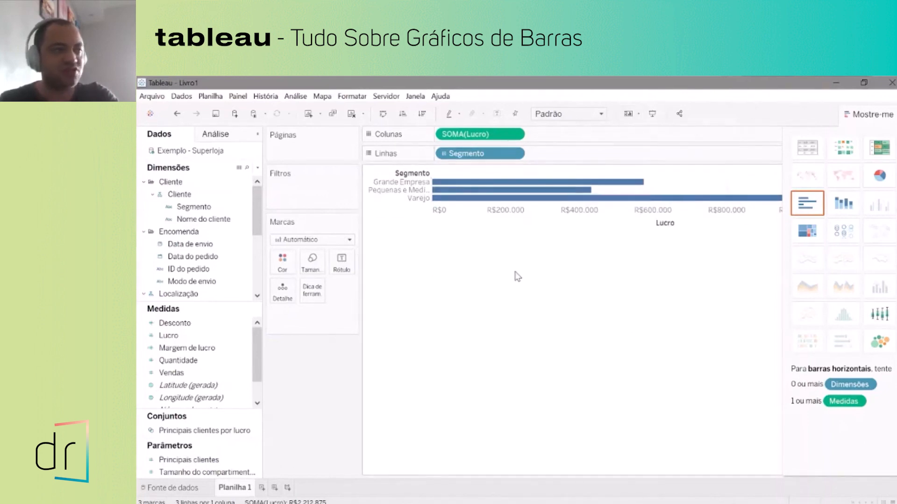
mouse_move(430, 191)
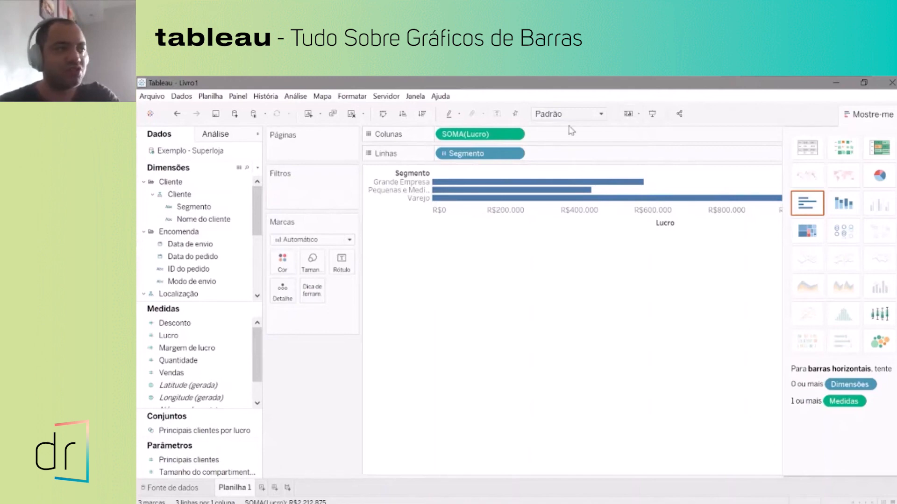
left_click(630, 116)
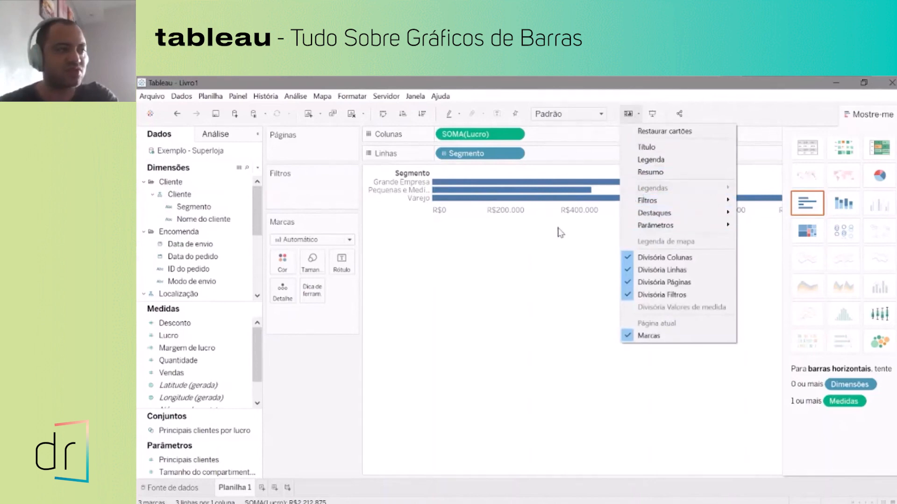
left_click(541, 252)
mouse_move(531, 187)
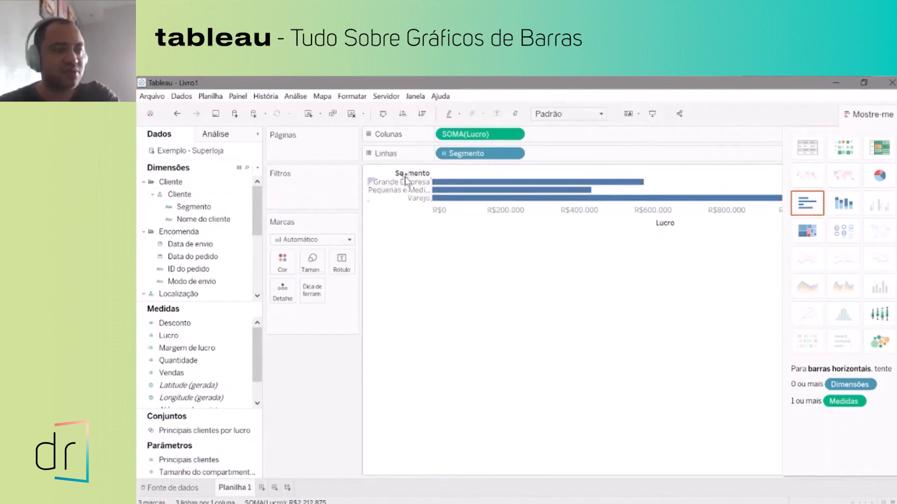
Drill the Segmento rows down to Nome do cliente and look through the customers' profit bars.
left_click(444, 154)
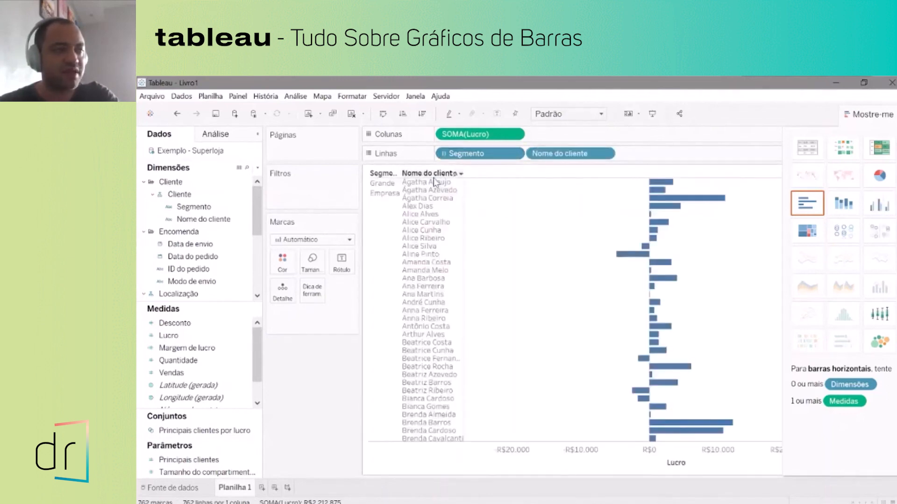
scroll(624, 257, "down", 5)
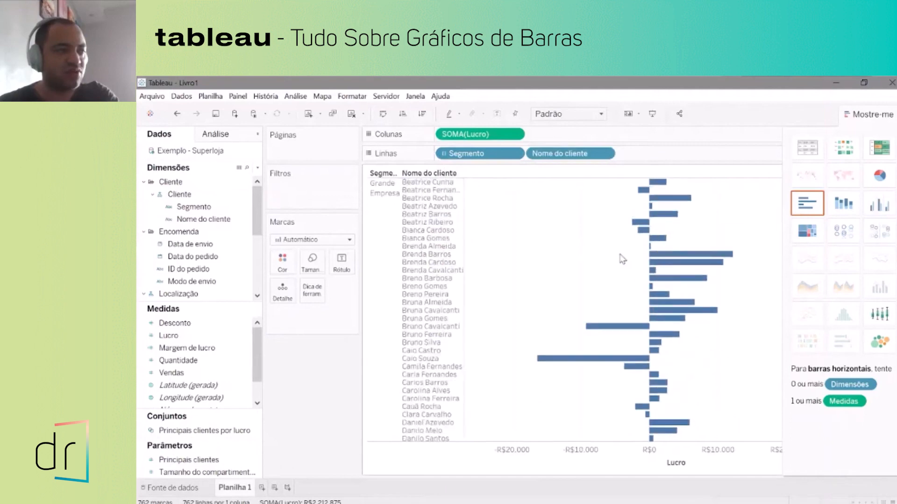
scroll(622, 260, "down", 10)
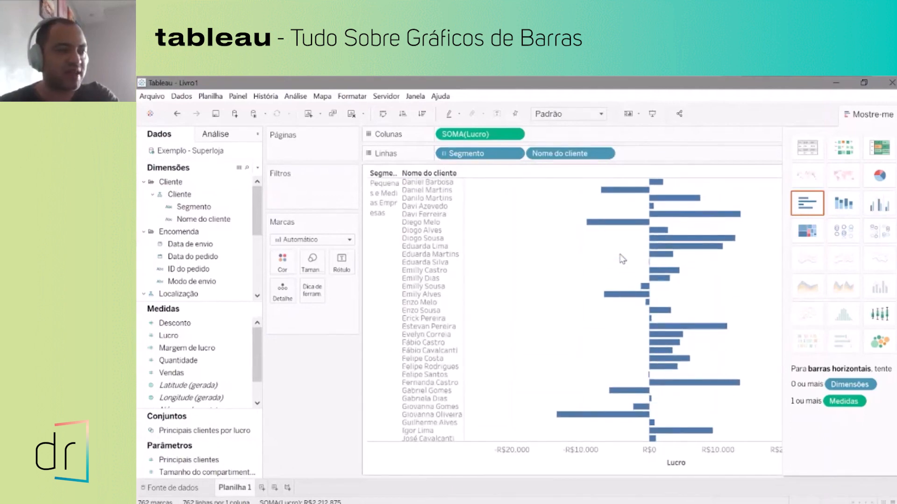
scroll(622, 260, "up", 15)
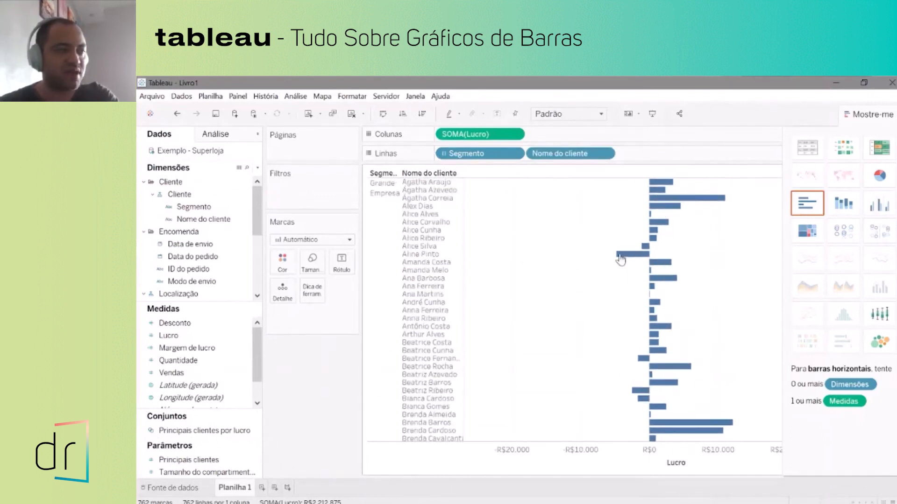
scroll(650, 300, "down", 3)
scroll(650, 300, "up", 3)
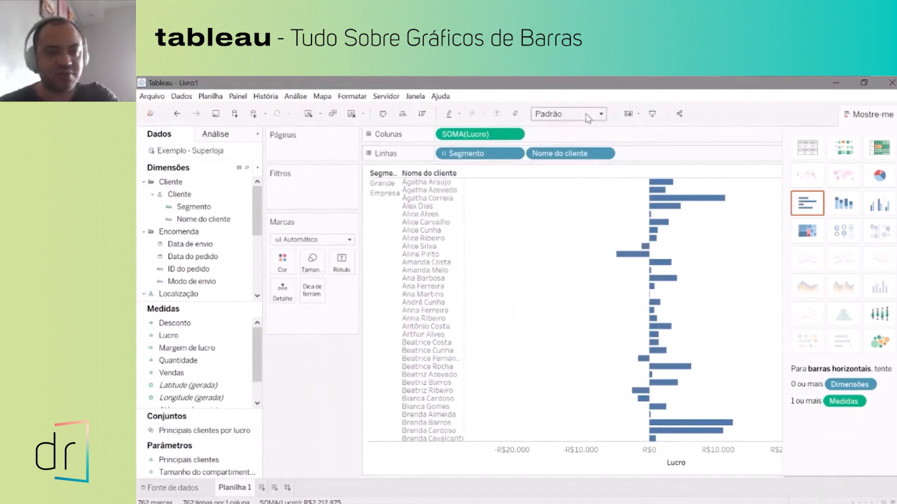
Try the Ajustar altura fit on the customer-level chart and return it to Padrão.
left_click(605, 116)
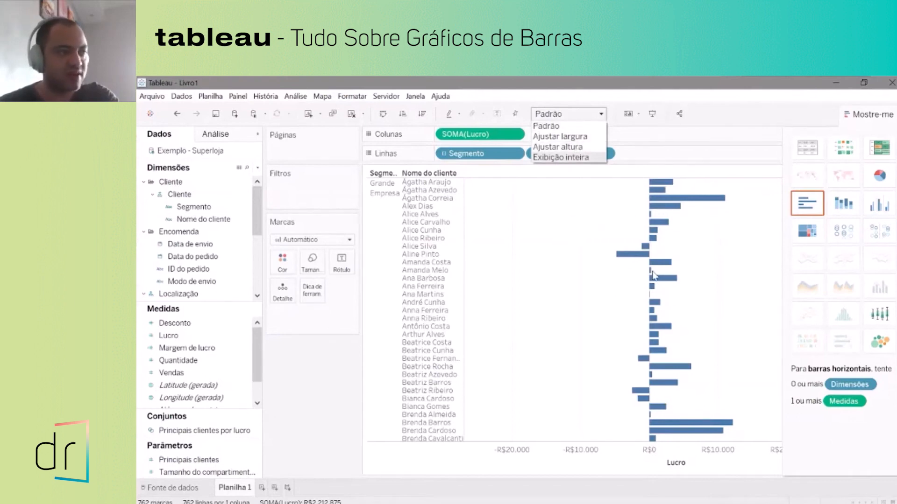
key("Escape")
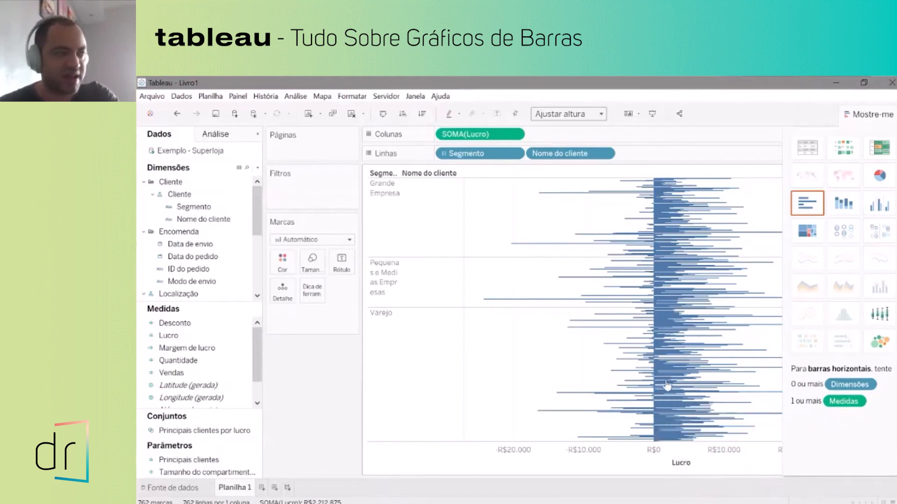
left_click(586, 115)
left_click(583, 124)
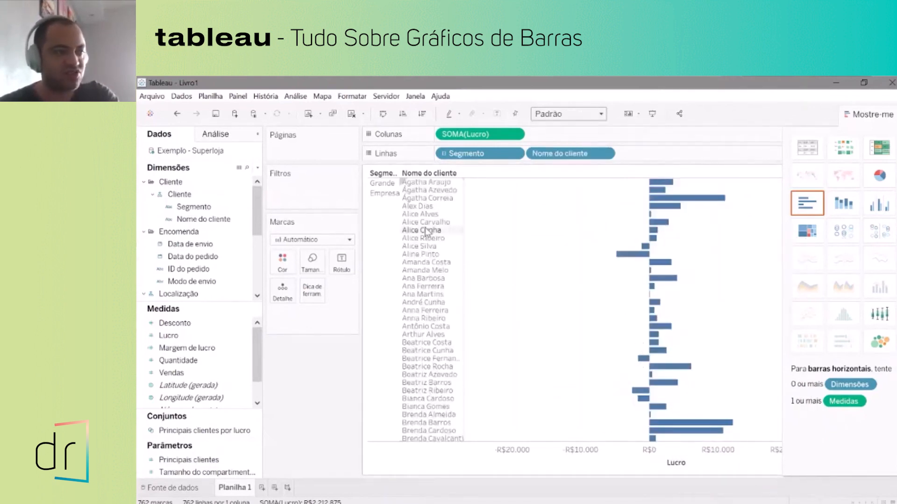
mouse_move(653, 243)
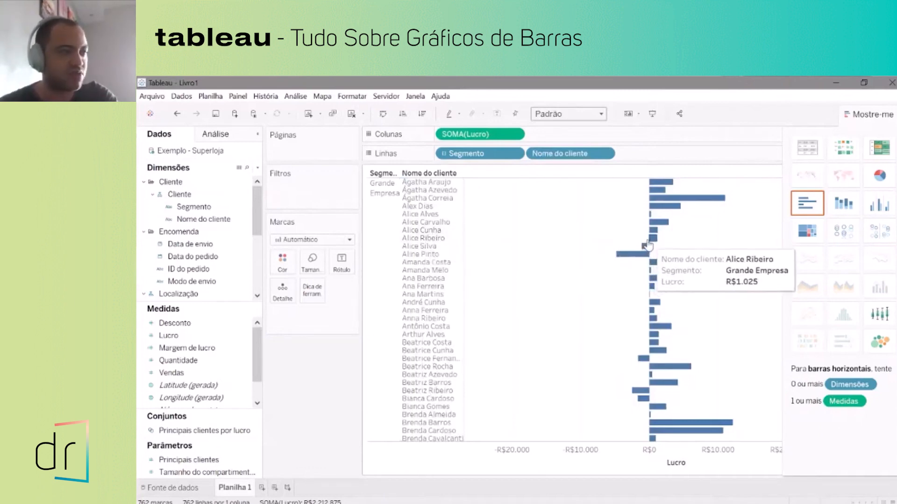
Fit the customer chart with Ajustar altura again and examine the longest negative profit bars in each segment.
left_click(591, 115)
left_click(582, 149)
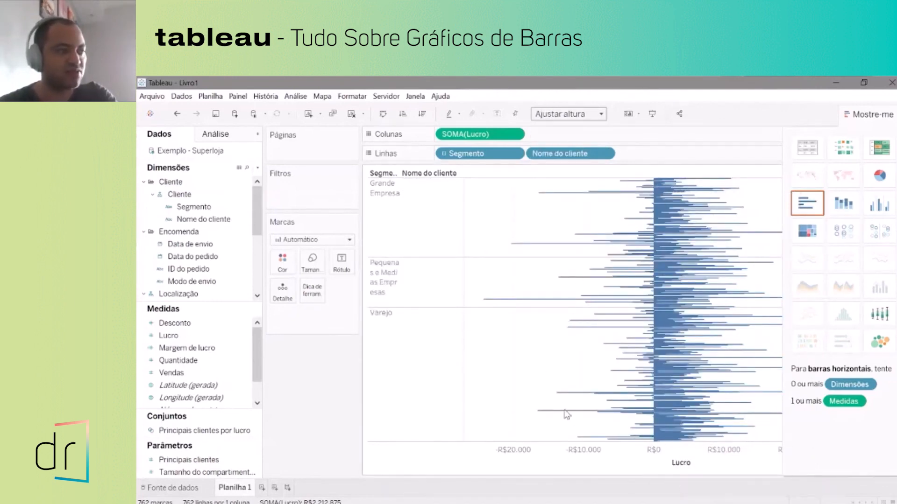
mouse_move(502, 304)
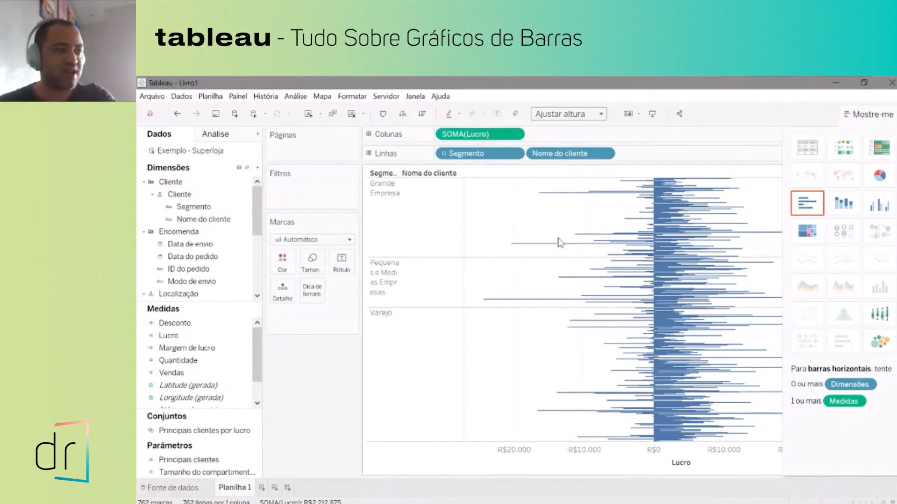
mouse_move(519, 250)
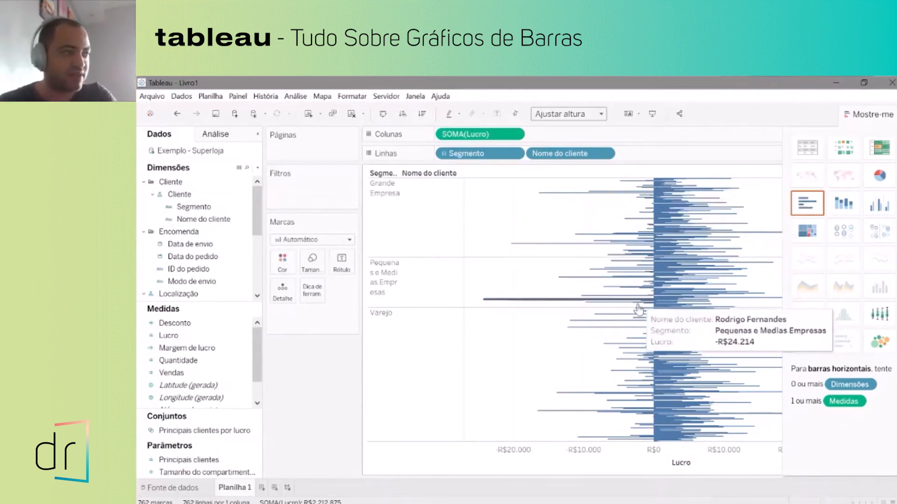
mouse_move(653, 407)
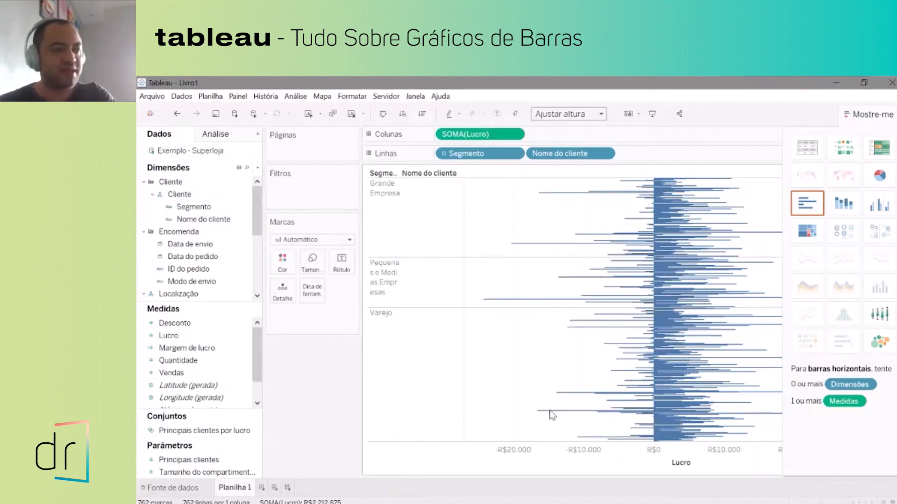
mouse_move(551, 417)
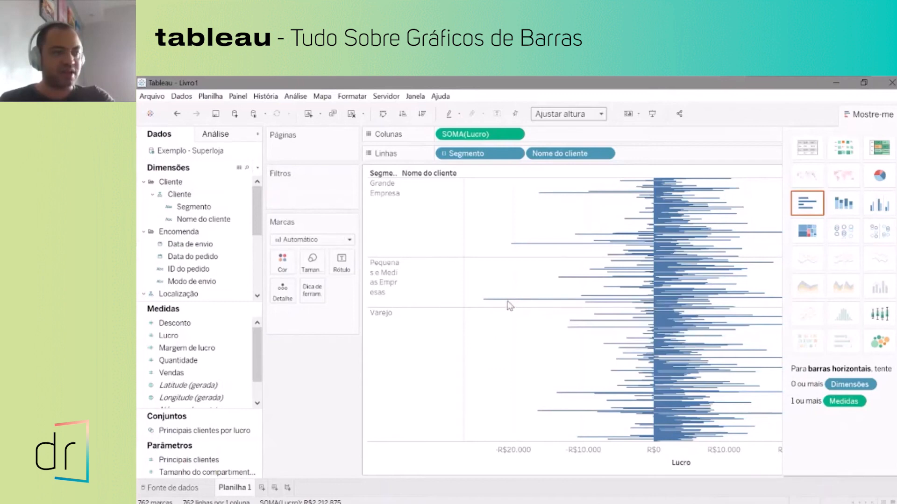
mouse_move(509, 305)
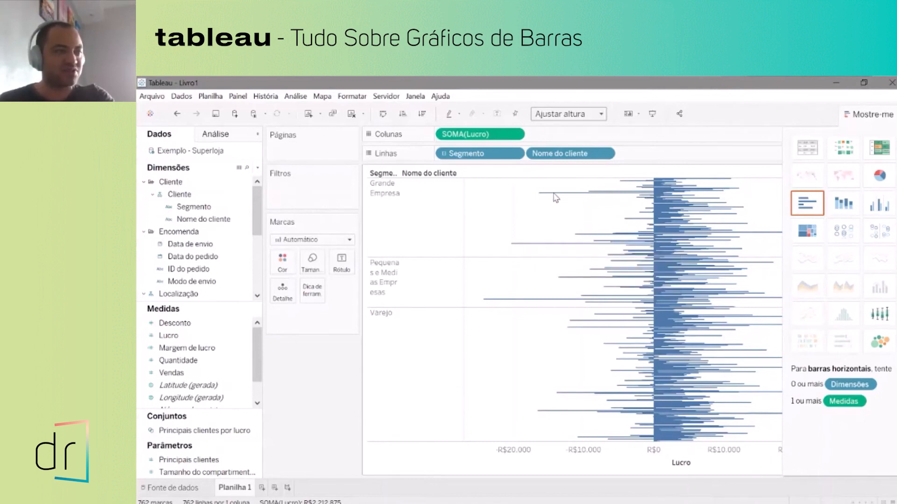
mouse_move(554, 199)
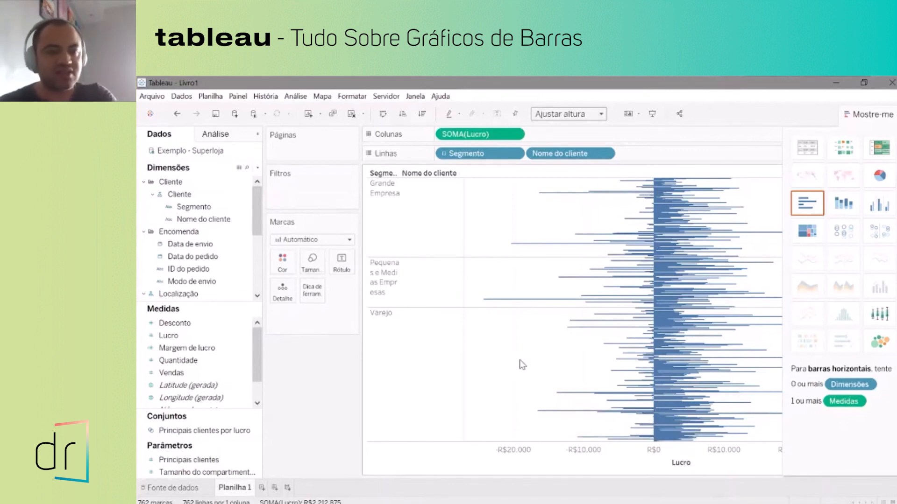
Restore the Padrão fit and collapse the rows back to the segment level.
left_click(601, 114)
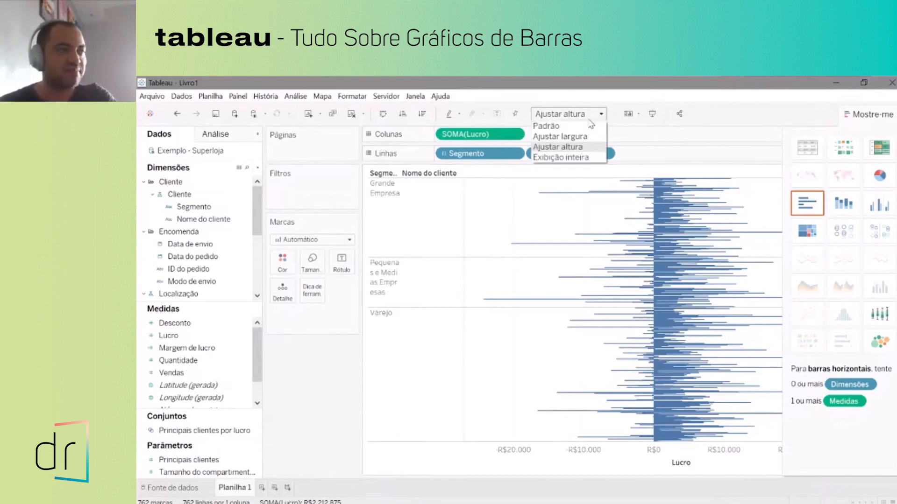
left_click(588, 126)
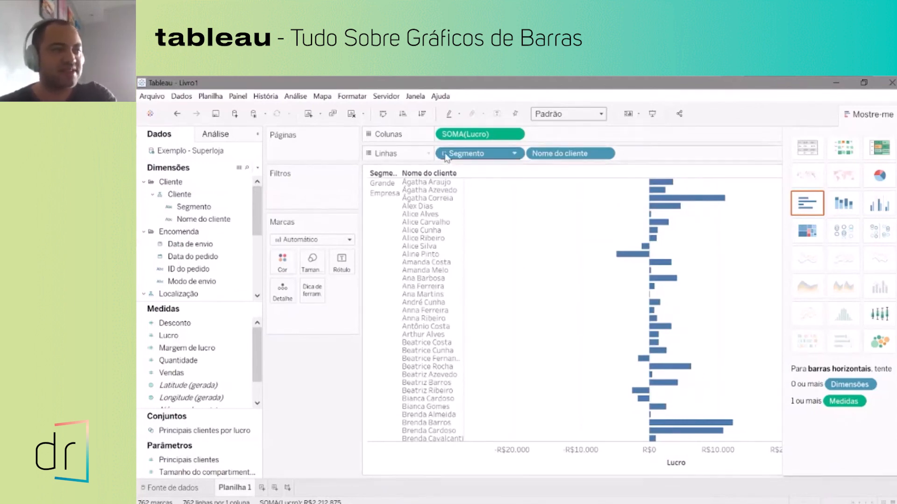
key("ctrl+z")
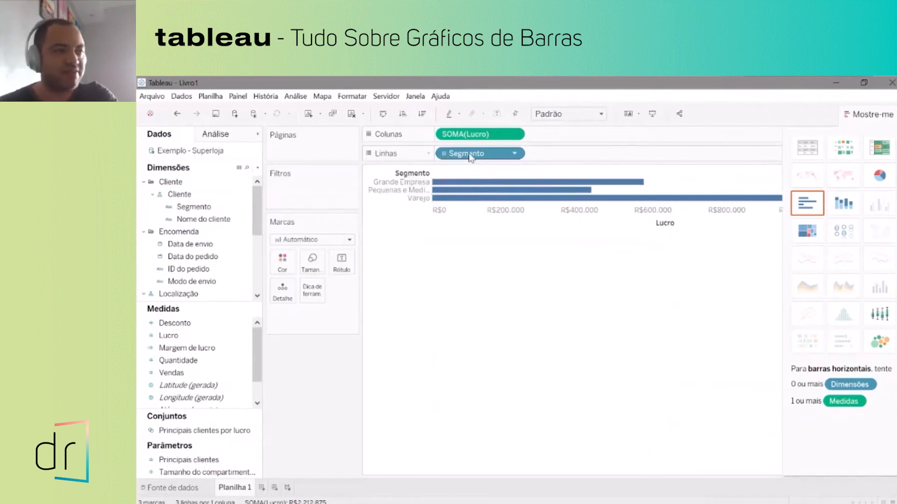
Move Segmento to Colunas and SOMA(Lucro) to Linhas to turn the chart into vertical bars.
left_click_drag(469, 156, 467, 135)
left_click_drag(556, 134, 495, 154)
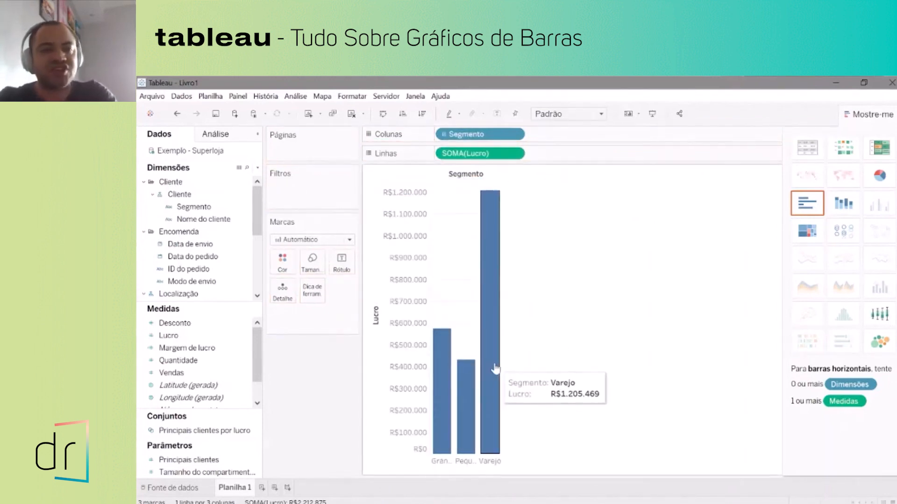
mouse_move(468, 426)
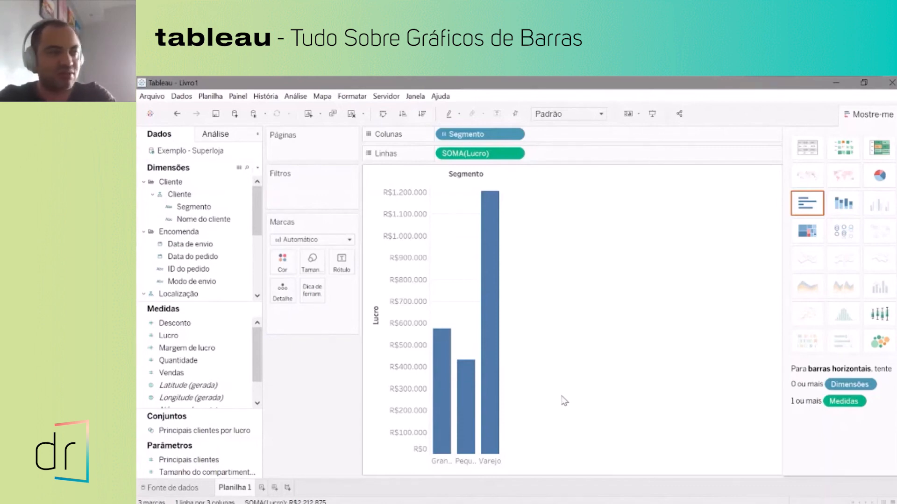
Drill the segment columns down to Nome do cliente and fit the vertical chart with Ajustar largura.
mouse_move(433, 442)
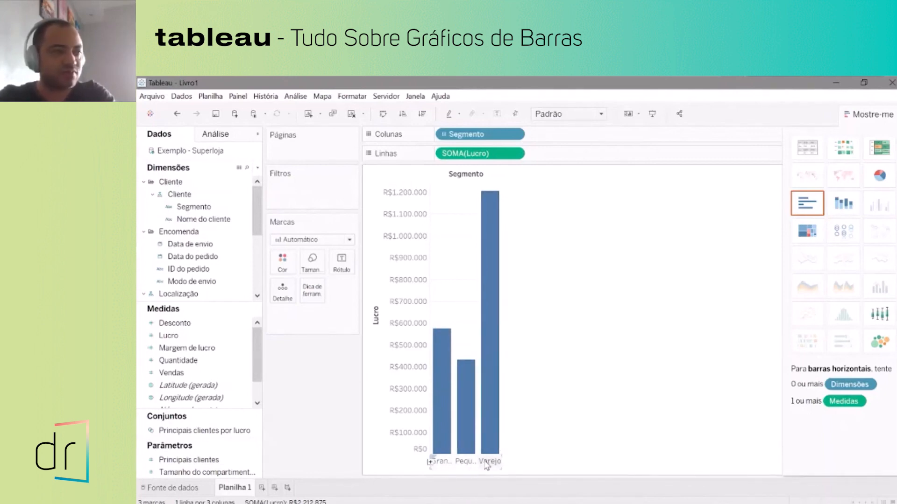
left_click(430, 460)
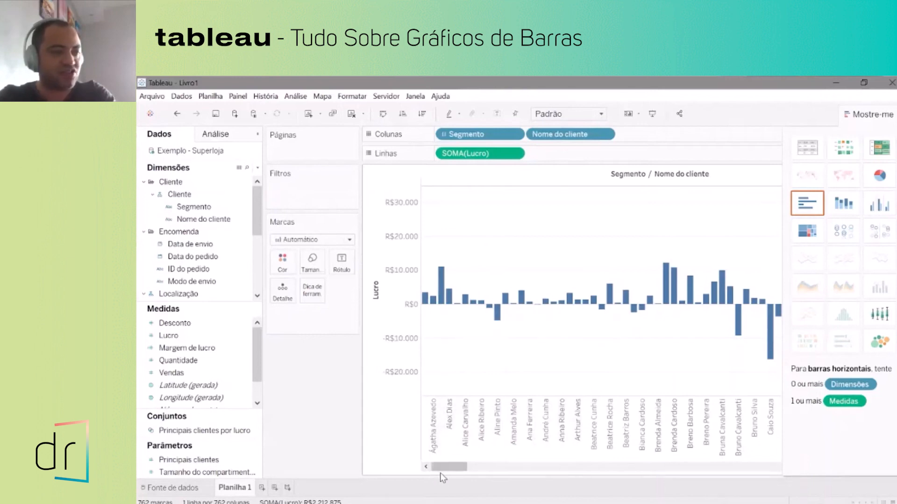
mouse_move(442, 468)
left_mouse_down()
mouse_move(730, 471)
mouse_move(449, 471)
left_mouse_up()
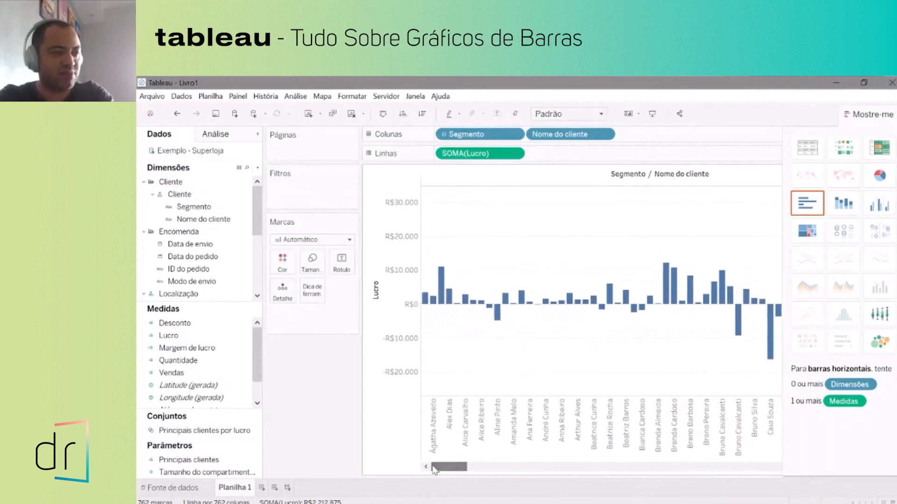
left_click(602, 114)
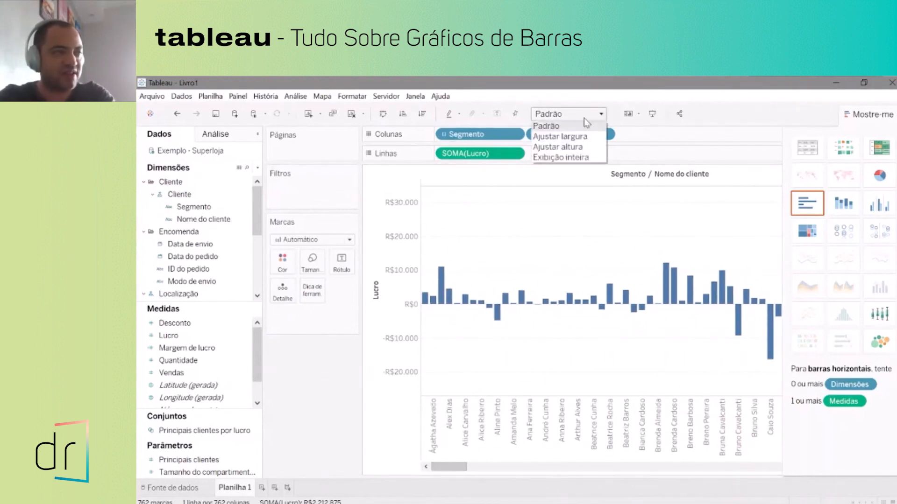
left_click(568, 137)
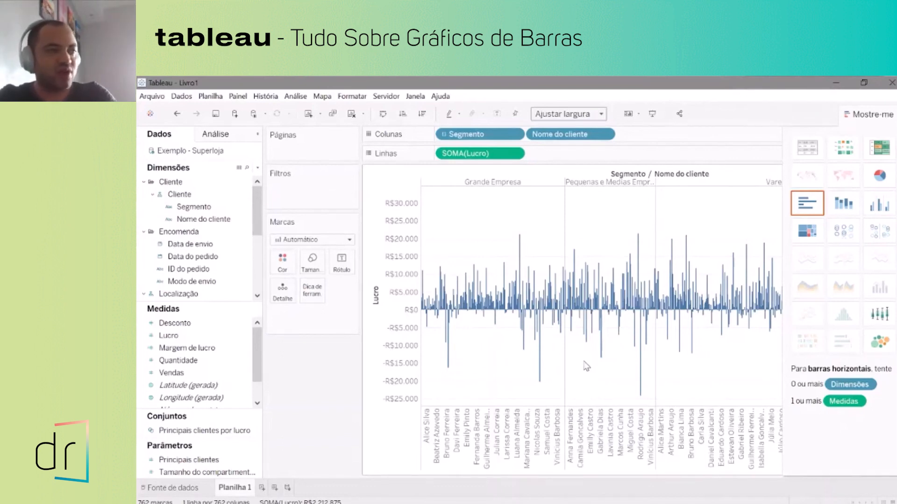
Return the vertical chart to the Padrão fit and collapse its columns to the segment level.
left_click(601, 114)
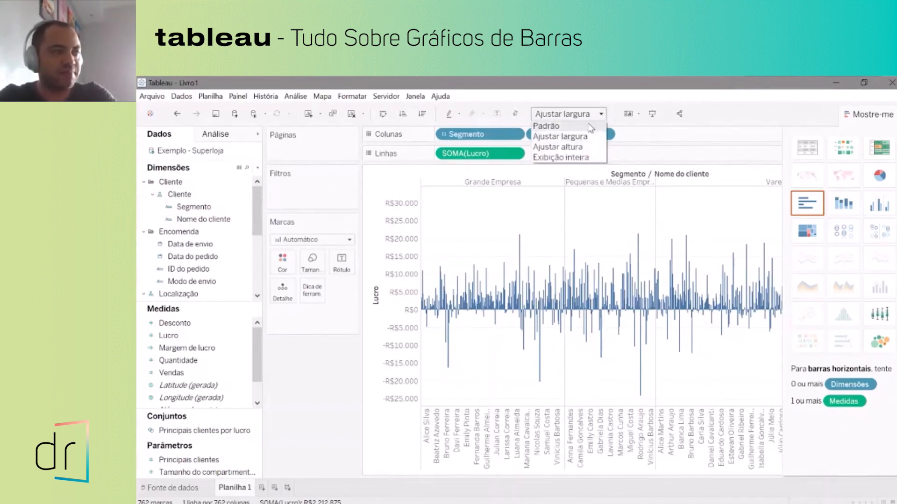
left_click(590, 126)
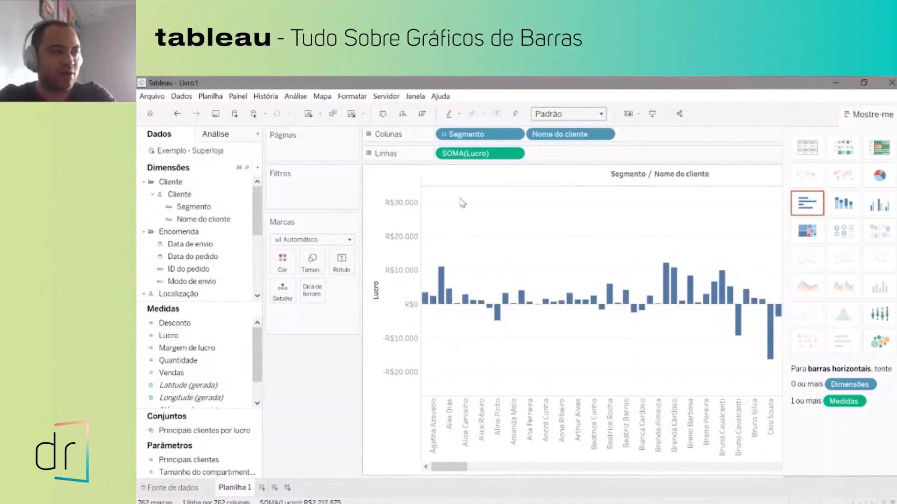
key("Delete")
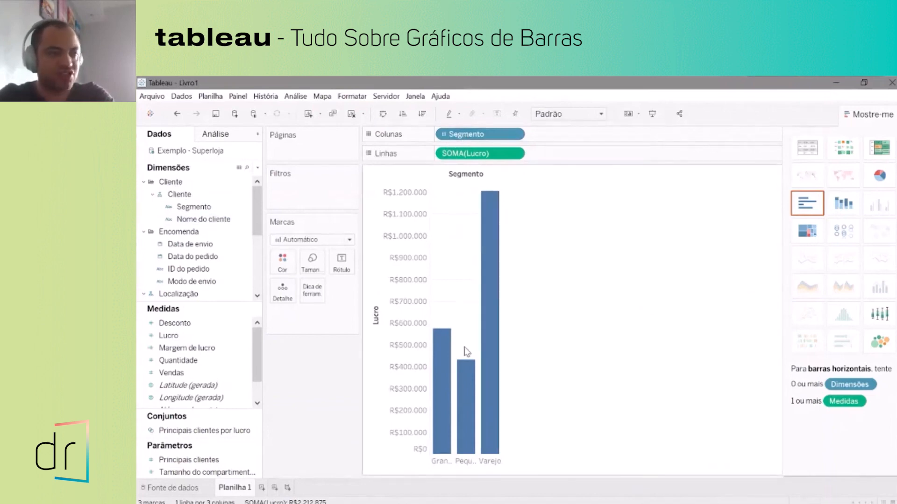
mouse_move(493, 344)
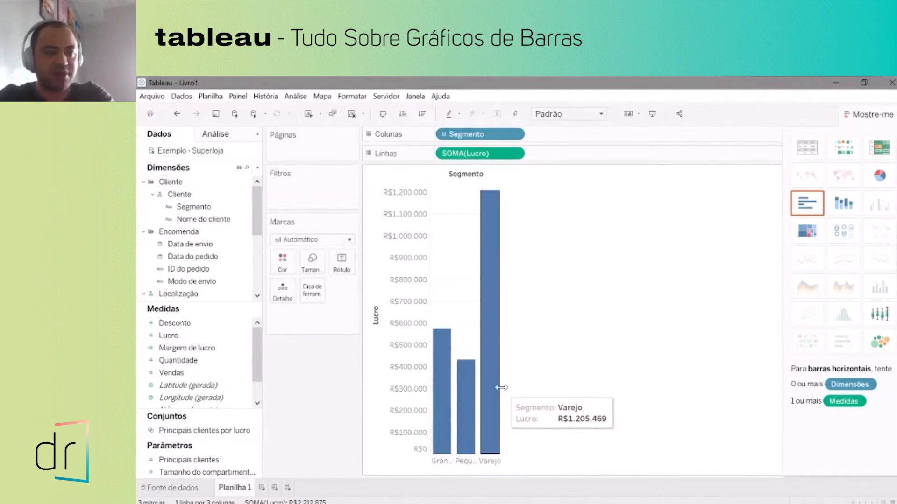
Widen the segment columns of the vertical chart and drill them down to Nome do cliente.
left_click_drag(516, 389, 662, 393)
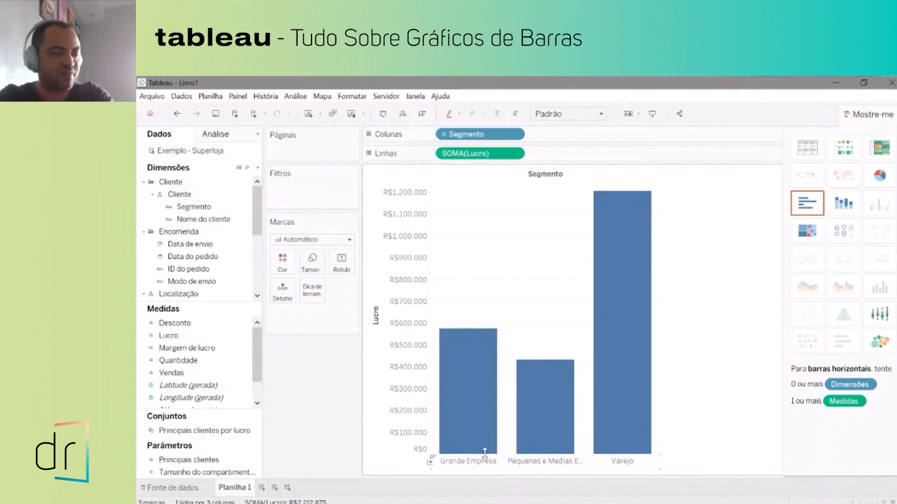
left_click(430, 463)
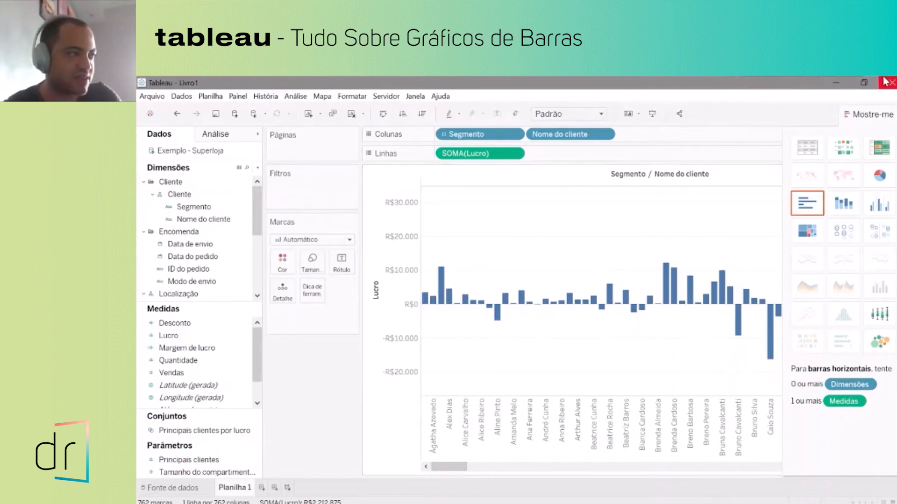
Hide the Mostre-me pane and collapse the columns back to the segment level.
left_click(862, 113)
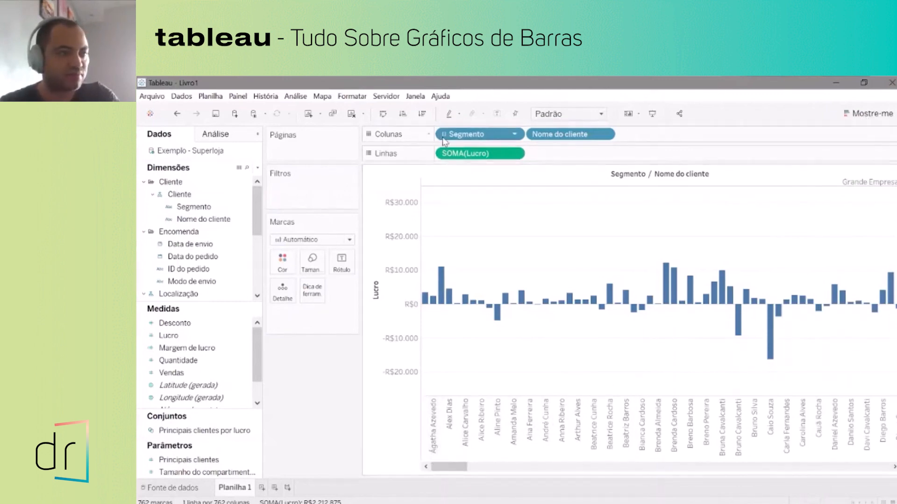
left_click(445, 135)
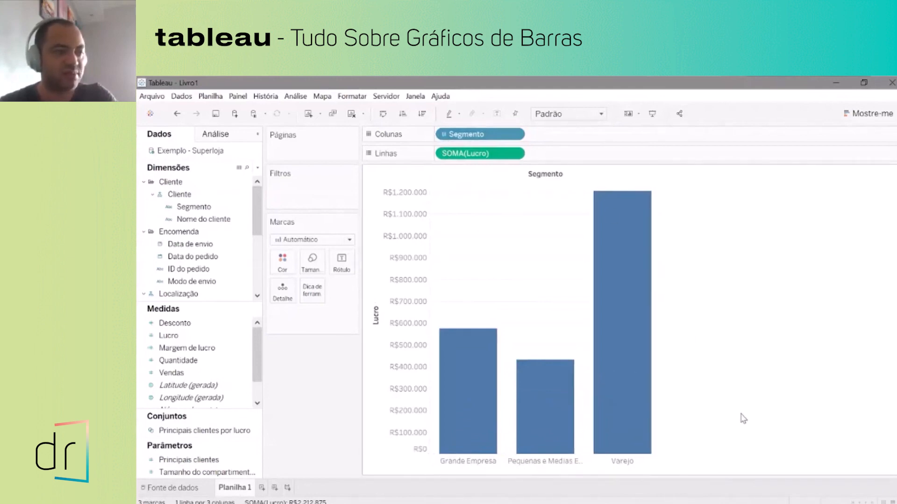
Widen the segment columns until the bars fill the view and the full segment names fit.
mouse_move(485, 402)
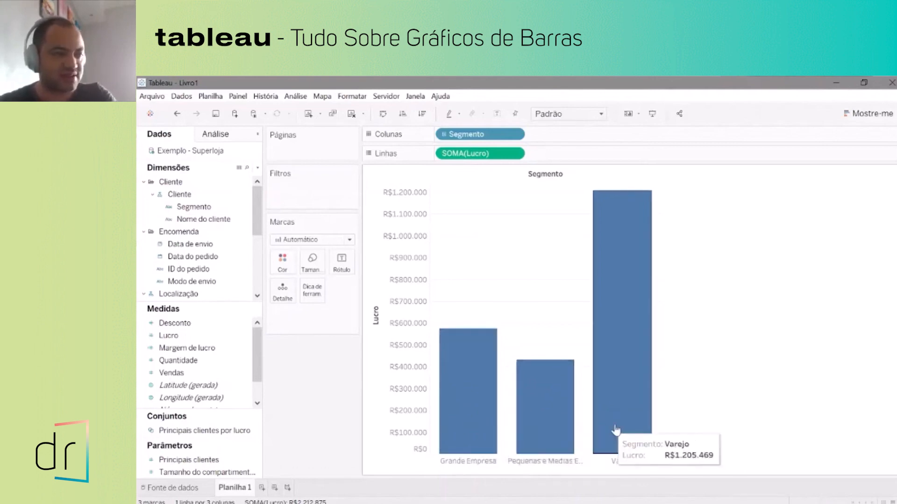
mouse_move(646, 409)
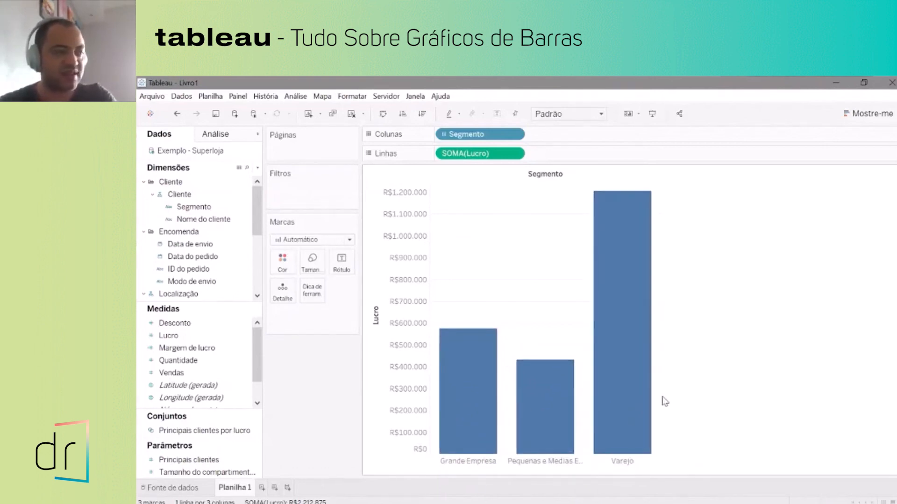
left_click_drag(660, 396, 873, 411)
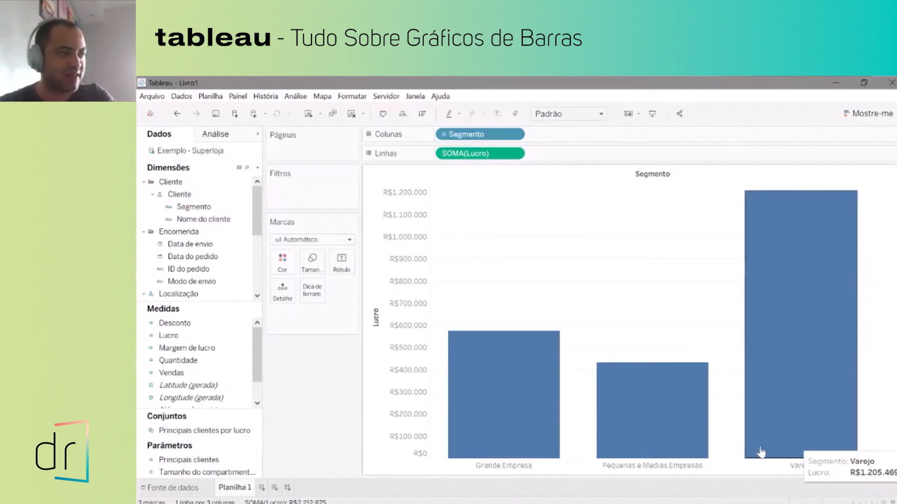
mouse_move(766, 430)
mouse_move(600, 429)
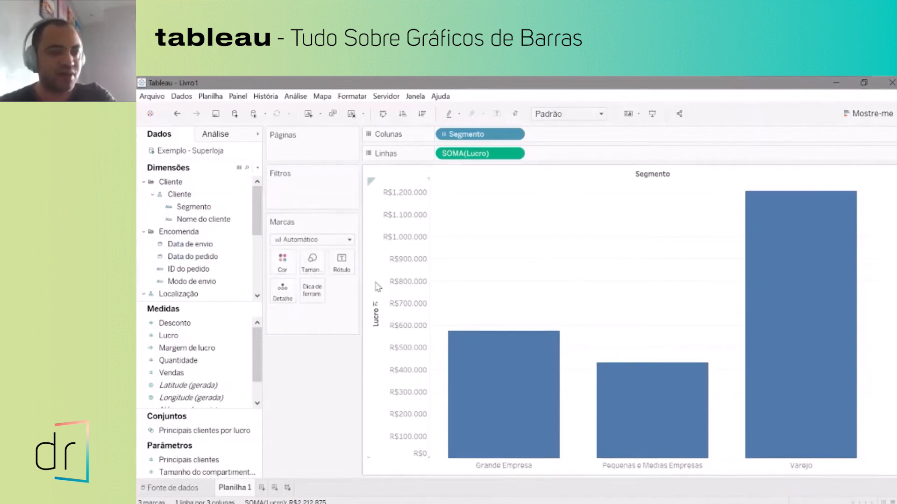
Examine the custom colour picker for the bars, including its HTML code, and cancel it.
left_click(284, 263)
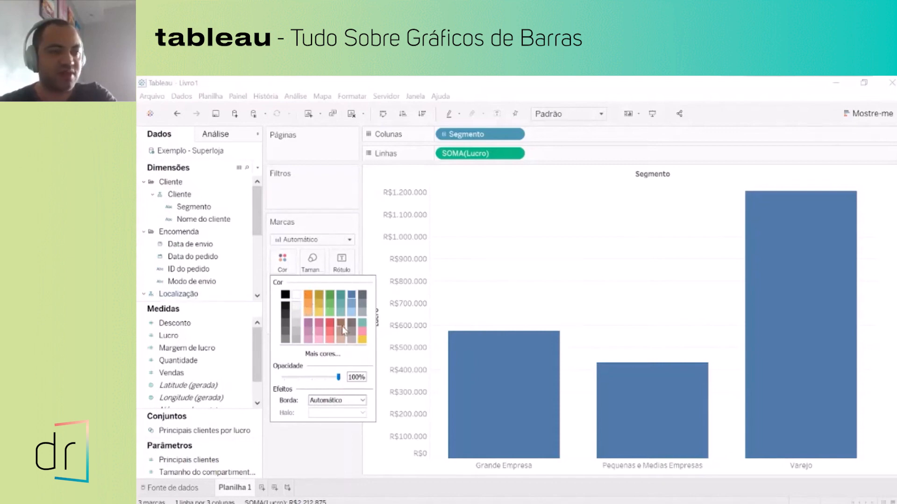
left_click(318, 356)
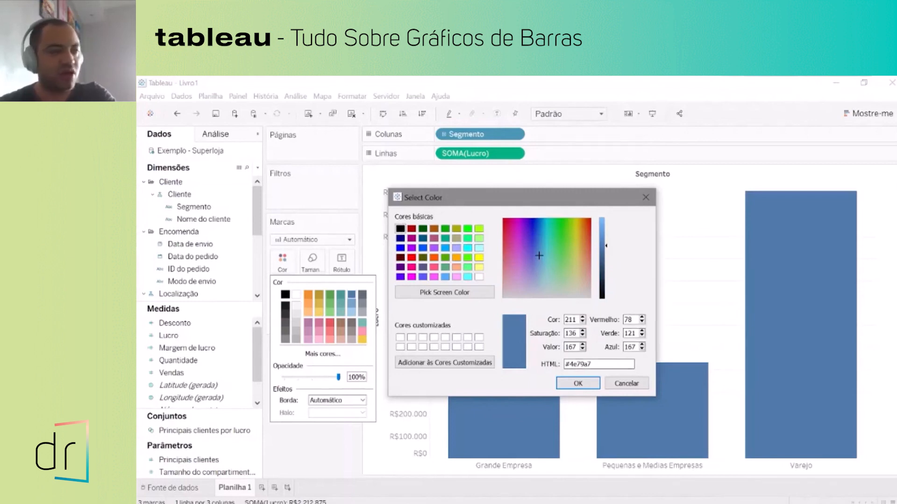
left_click_drag(569, 364, 591, 364)
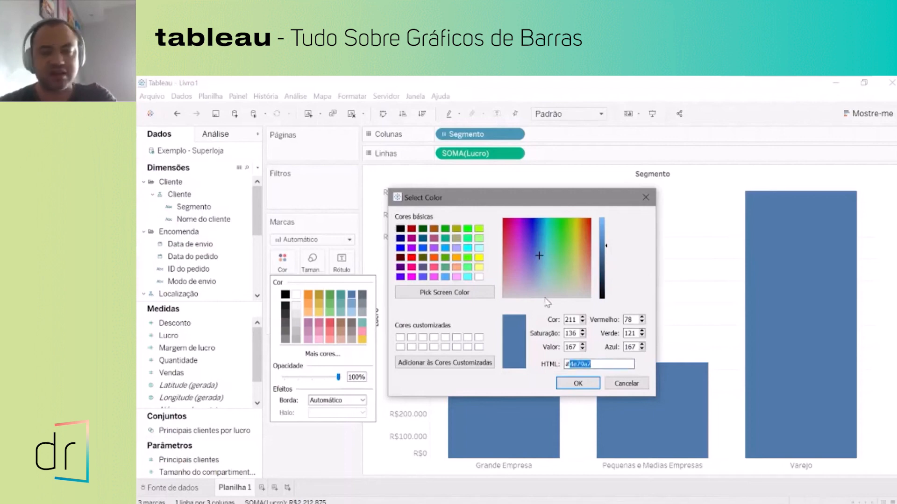
left_click(610, 387)
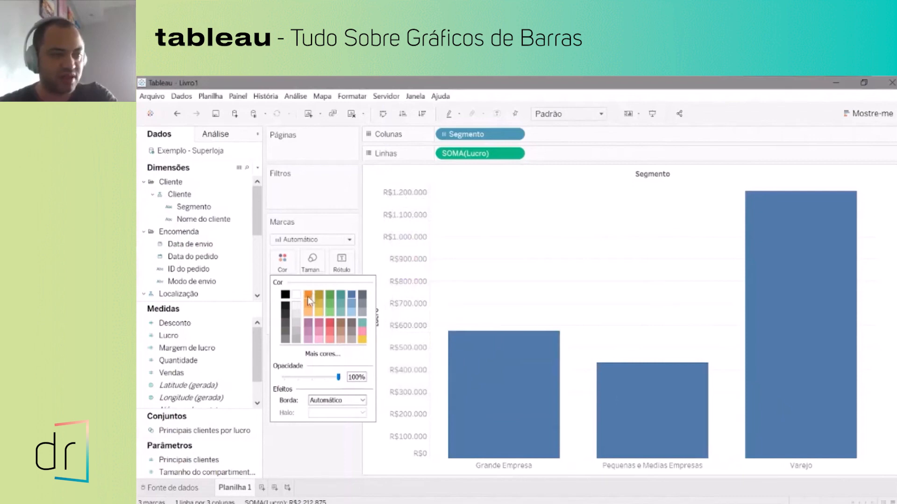
Try green, blue, light blue and grey on the bars, and finish with dark slate grey.
left_click(333, 299)
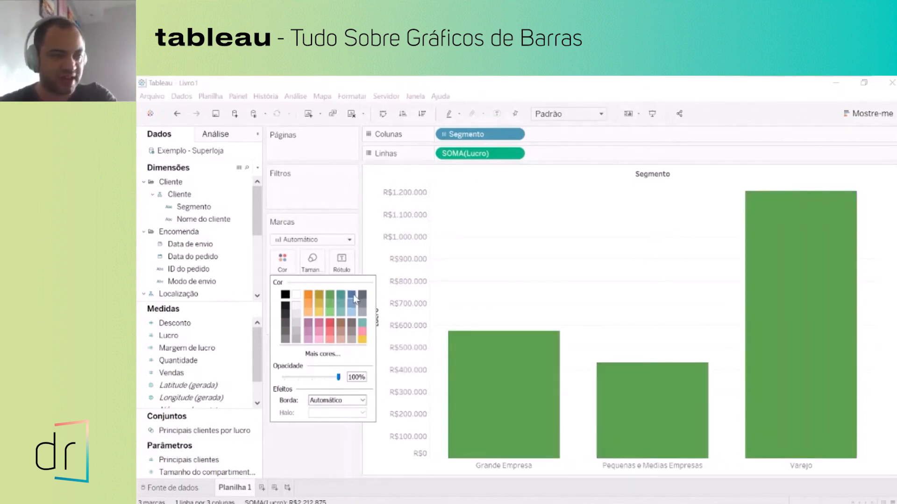
left_click(353, 295)
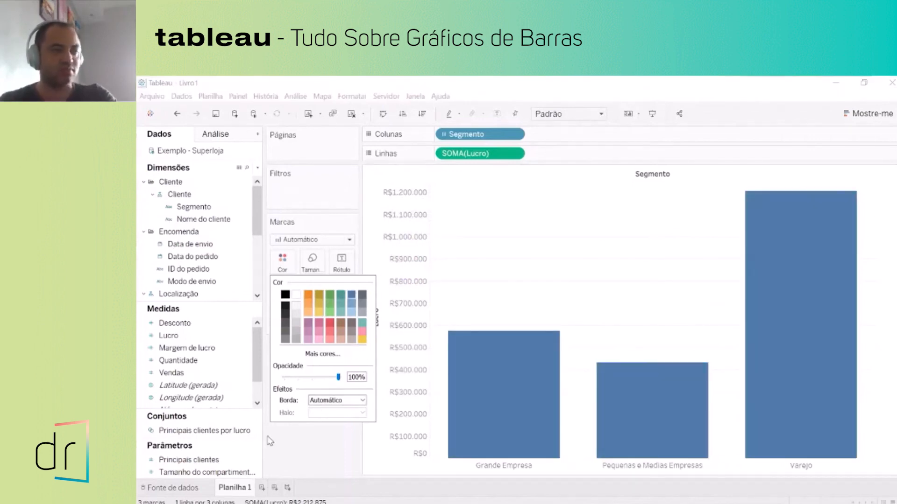
left_click(351, 312)
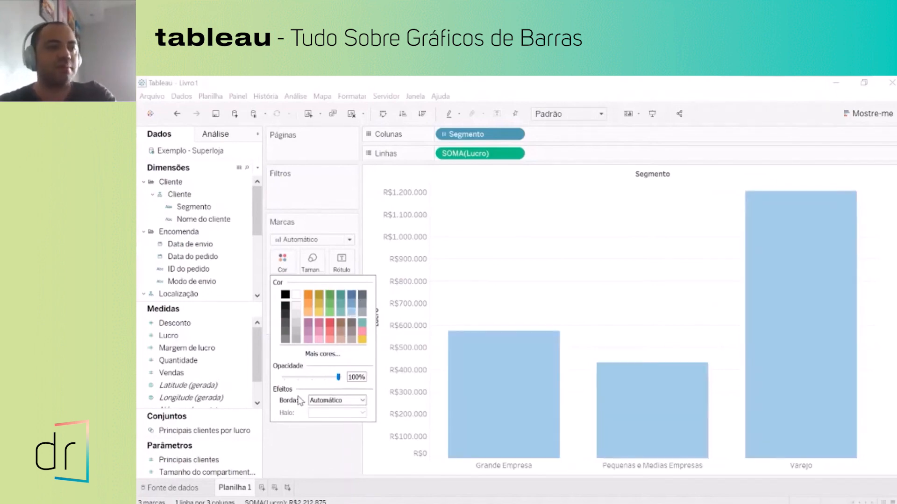
left_click(361, 313)
left_click(362, 308)
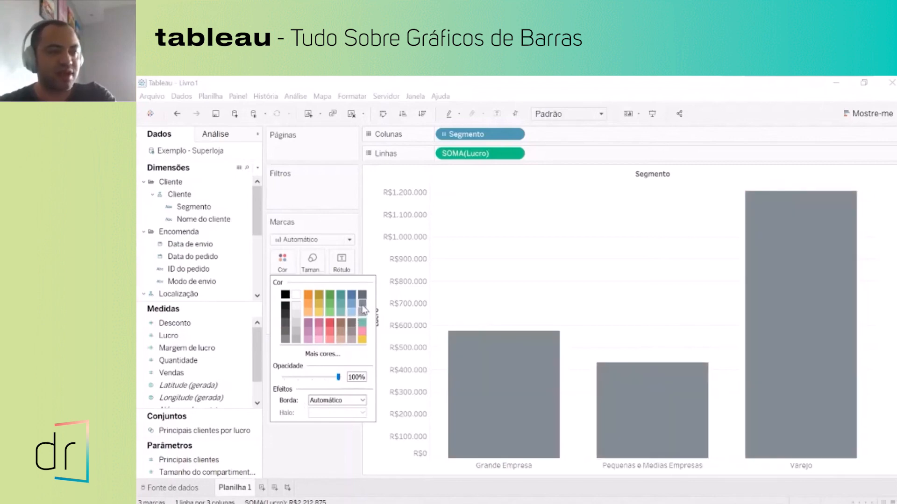
left_click(363, 295)
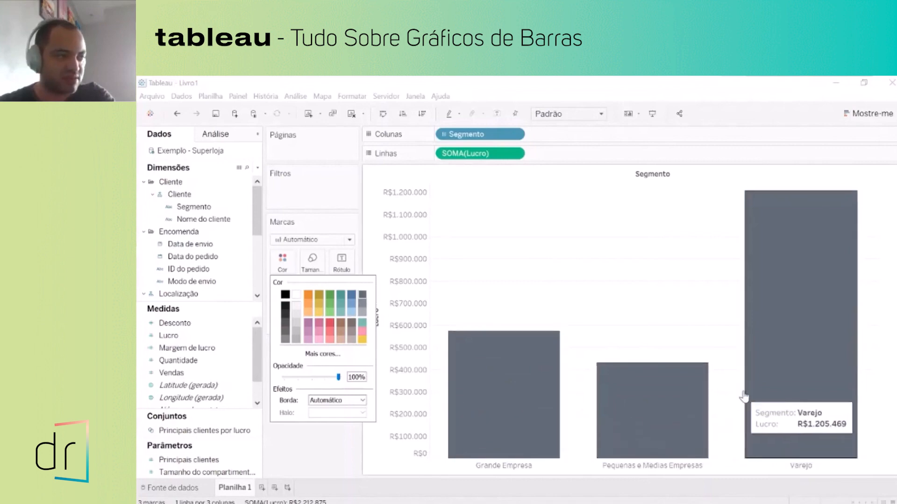
left_click(309, 450)
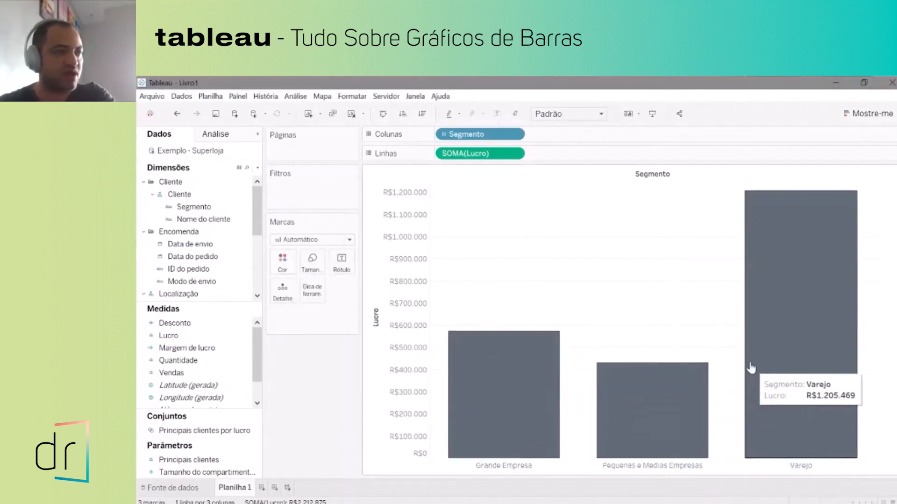
Increase the mark size so the vertical bars become slightly thicker.
left_click(311, 269)
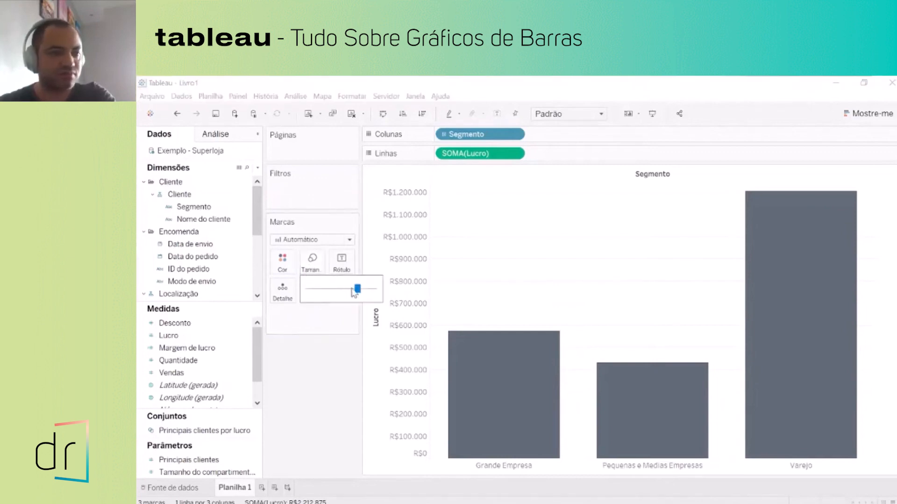
mouse_move(358, 291)
left_mouse_down()
mouse_move(336, 289)
mouse_move(373, 288)
mouse_move(340, 290)
mouse_move(359, 293)
left_mouse_up()
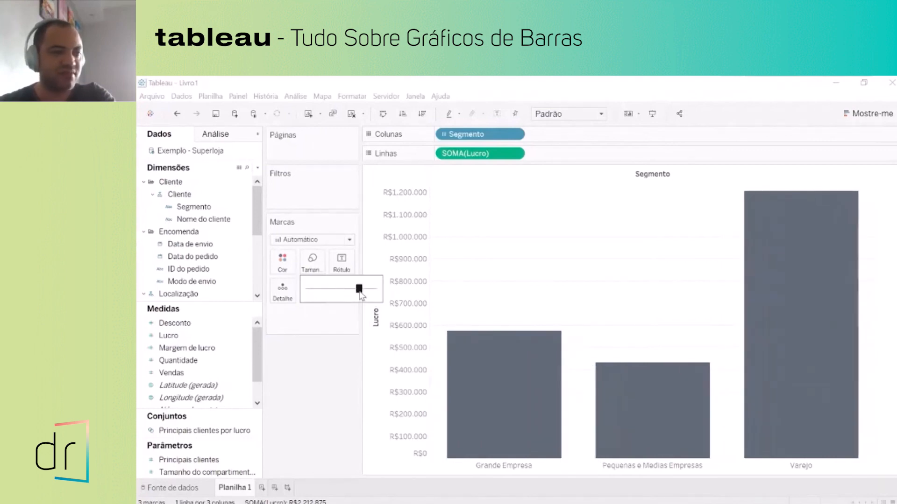
left_click_drag(476, 134, 475, 139)
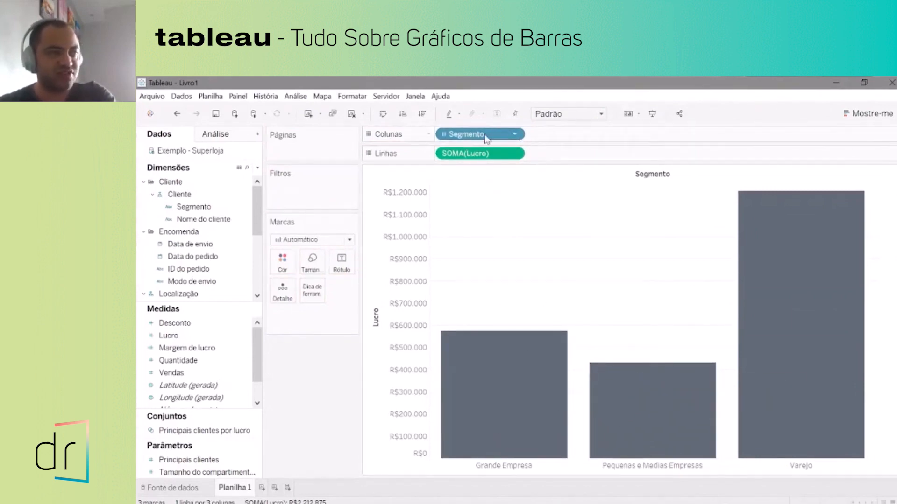
left_click_drag(486, 138, 460, 134)
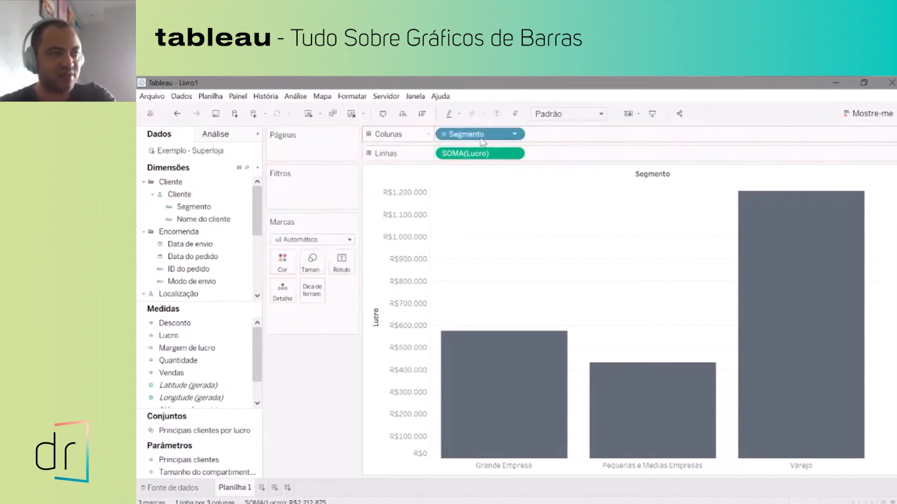
Swap rows and columns back and forth, ending with a horizontal bar chart.
left_click(384, 115)
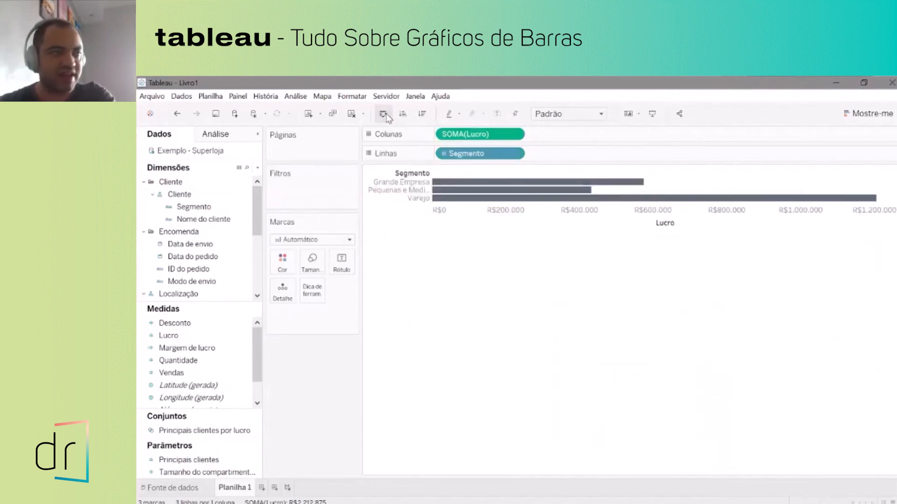
left_click(384, 115)
left_click(384, 115)
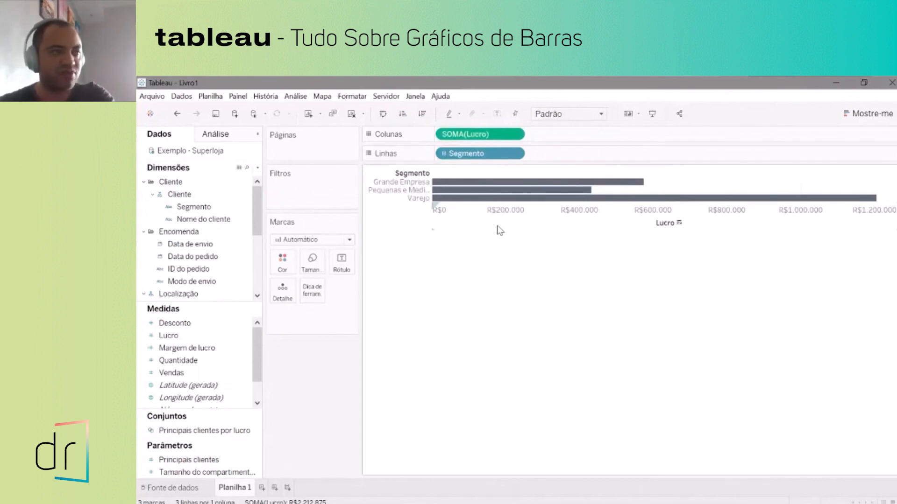
Make the segment rows taller and enlarge the horizontal bars to the maximum mark size.
mouse_move(496, 208)
left_click_drag(493, 201, 503, 335)
mouse_move(482, 224)
mouse_move(478, 190)
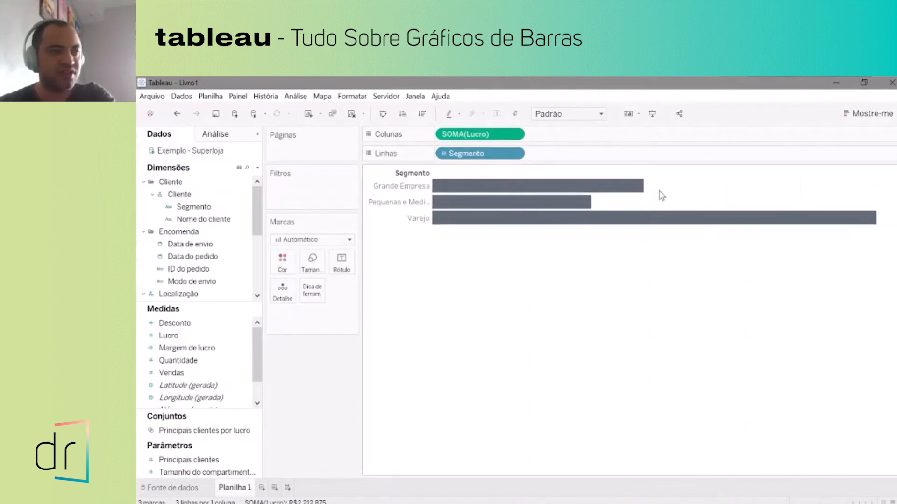
left_click(312, 263)
left_click_drag(367, 291, 374, 290)
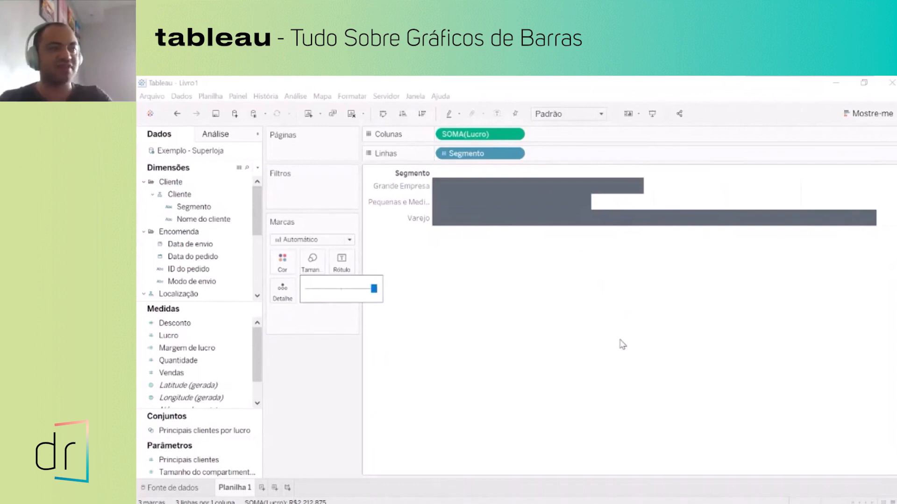
Drill the rows down to Nome do cliente and reduce the mark size to thin, separated bars.
left_click(444, 154)
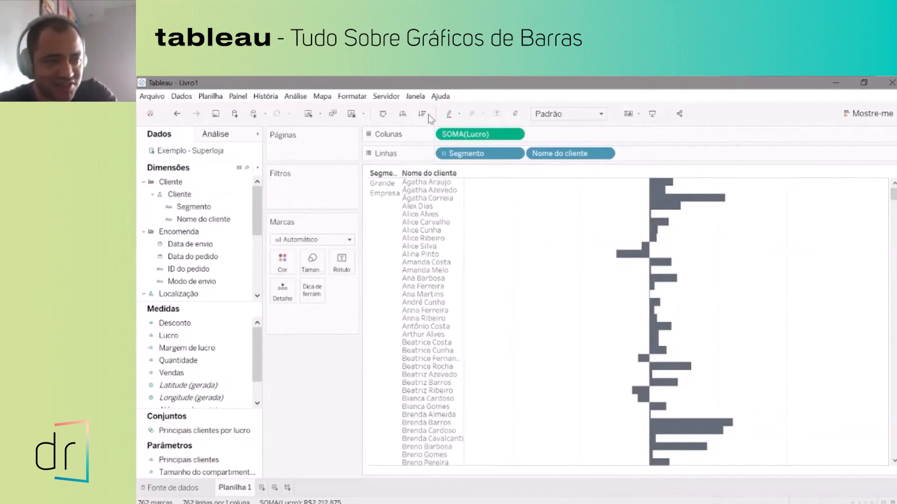
left_click(312, 263)
left_click_drag(373, 295, 327, 290)
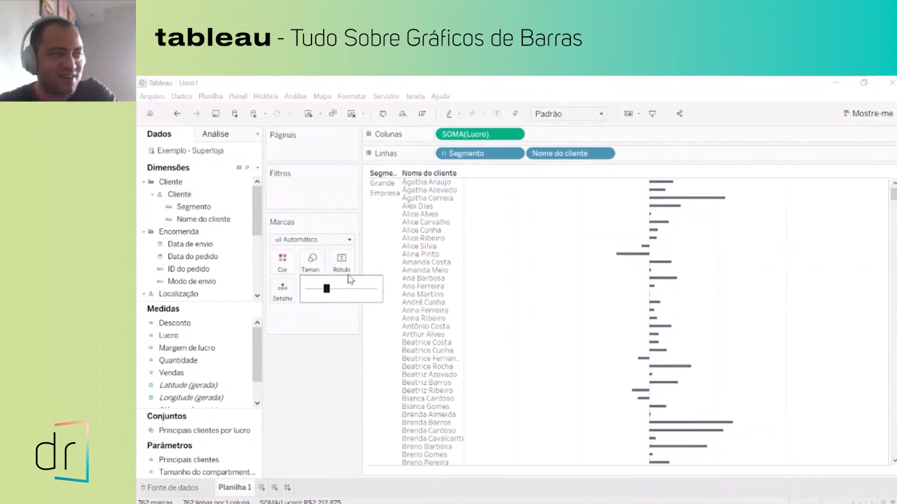
Collapse the rows to the segment level and thicken the bars while keeping small gaps between them.
left_click(444, 153)
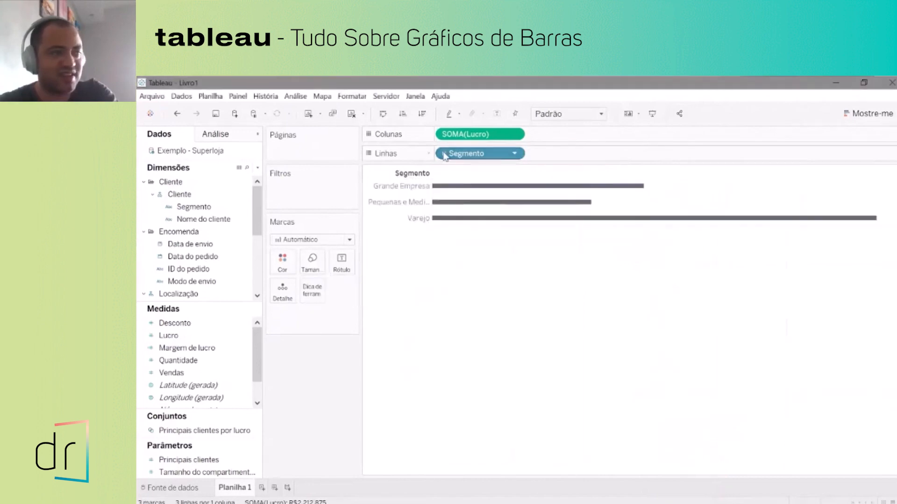
left_click(312, 262)
left_click_drag(327, 288, 360, 292)
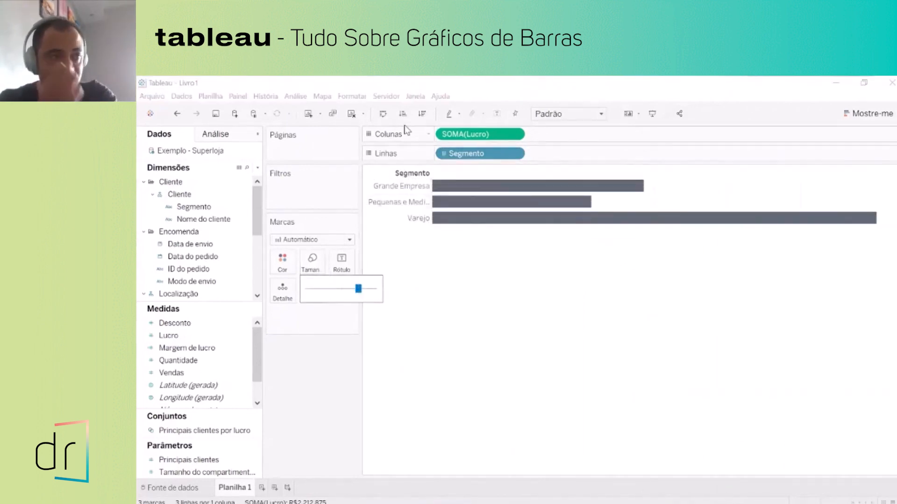
Swap rows and columns to restore vertical bars and widen the segment columns across the view.
left_click(389, 120)
mouse_move(496, 316)
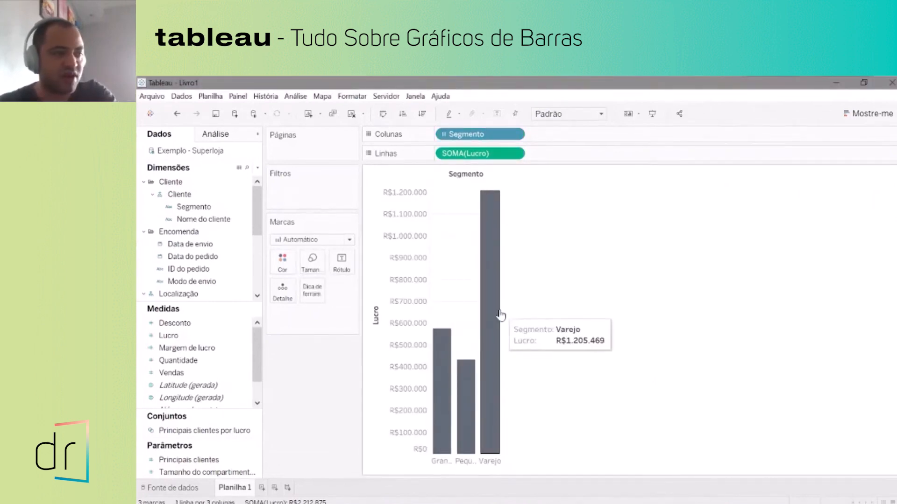
left_click_drag(791, 314, 854, 314)
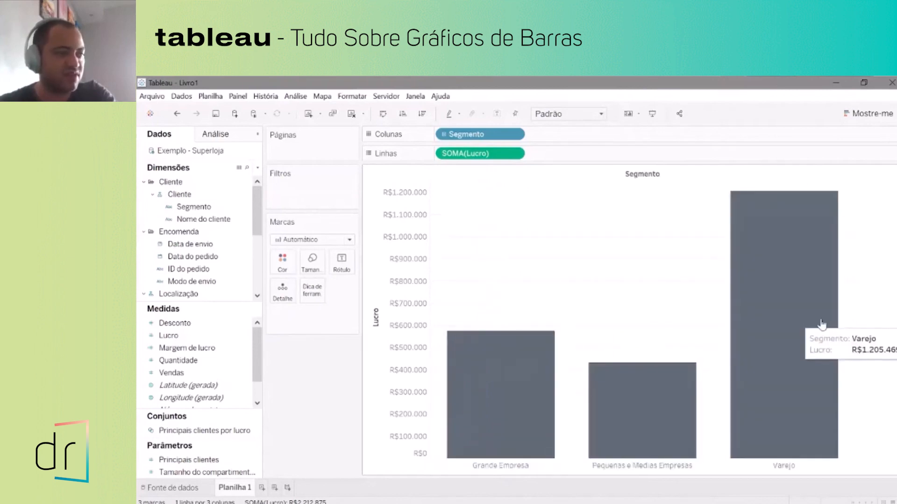
Inspect the mark label options for the bars and close them without changes.
left_click(342, 265)
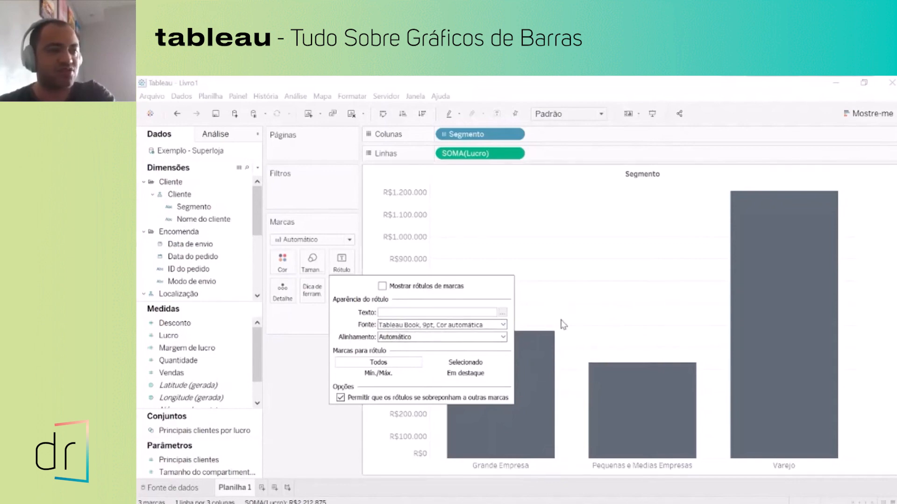
left_click(322, 420)
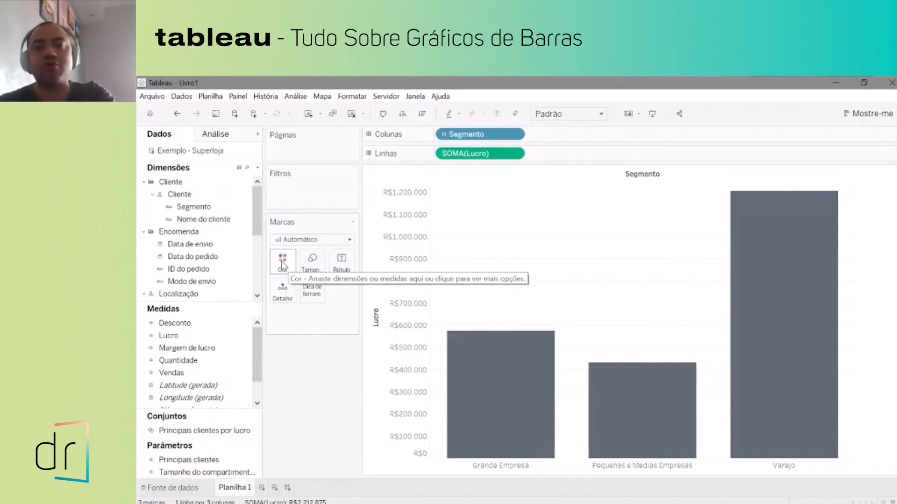
left_click(215, 326)
left_click(166, 334)
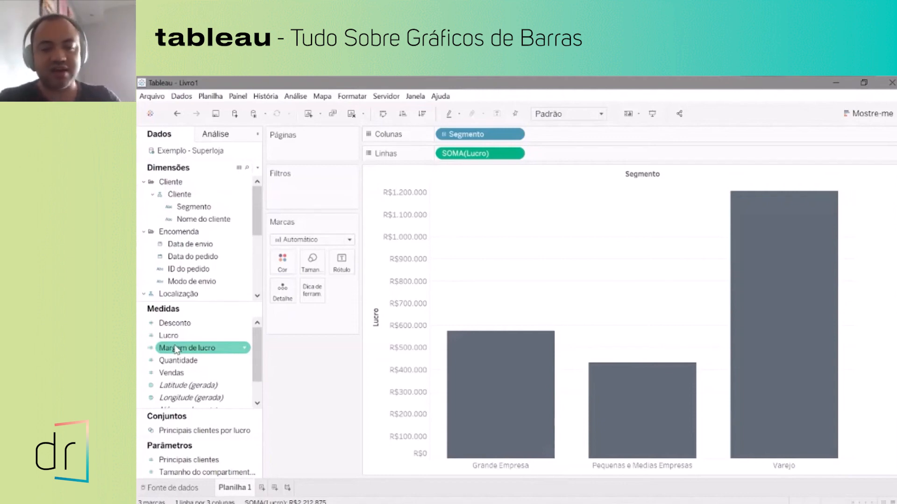
Colour the segment bars by Margem de lucro and compare the profit and margin details of the segments.
left_click_drag(174, 351, 282, 265)
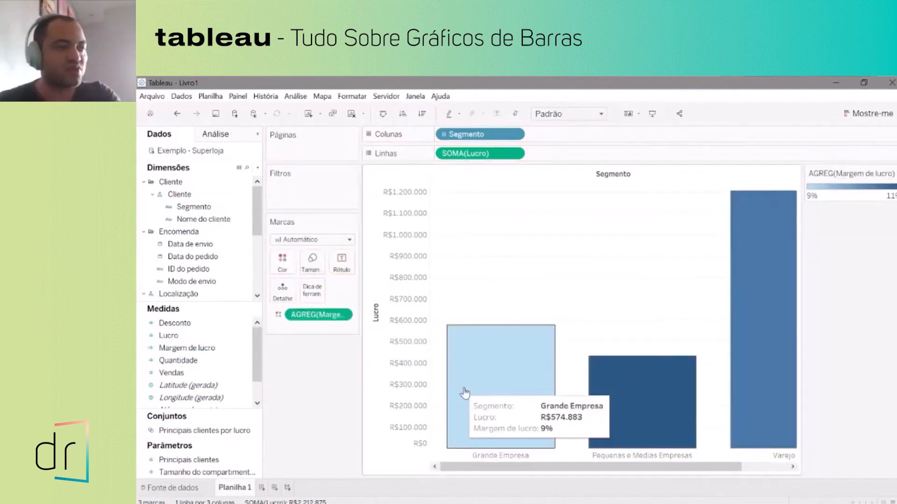
mouse_move(744, 375)
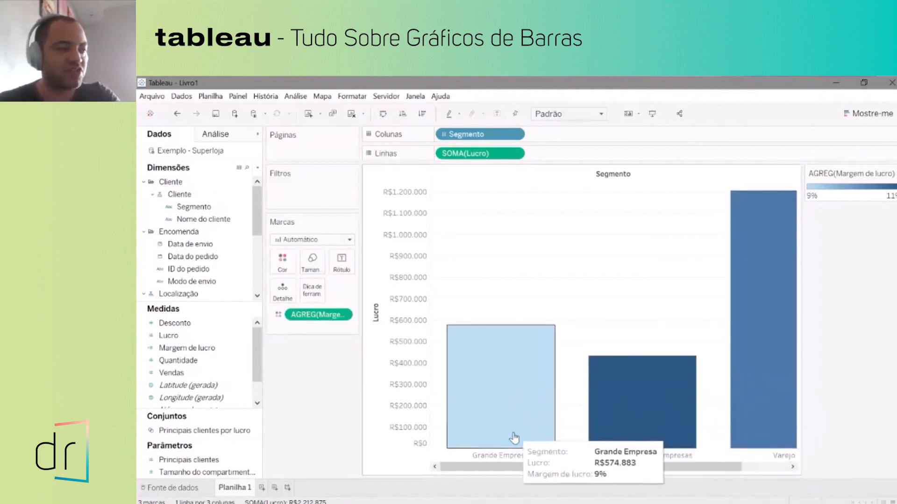
left_click_drag(626, 467, 672, 476)
mouse_move(619, 428)
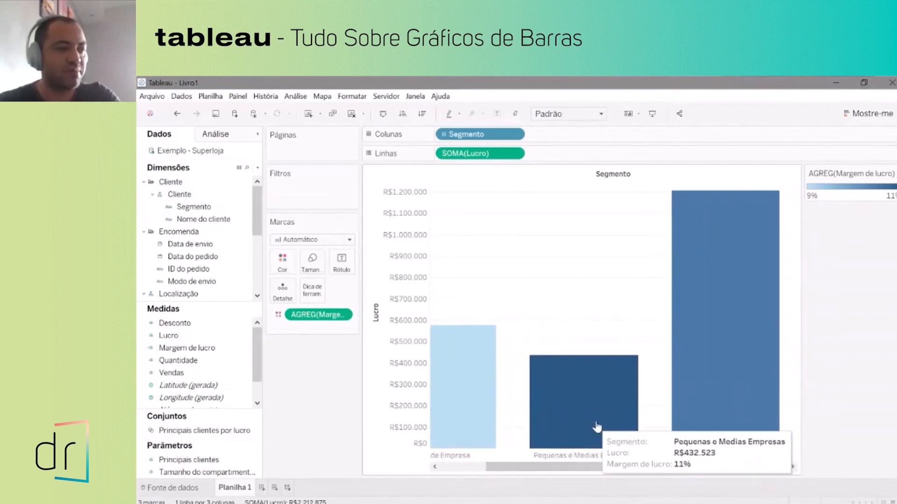
left_click_drag(562, 472, 517, 471)
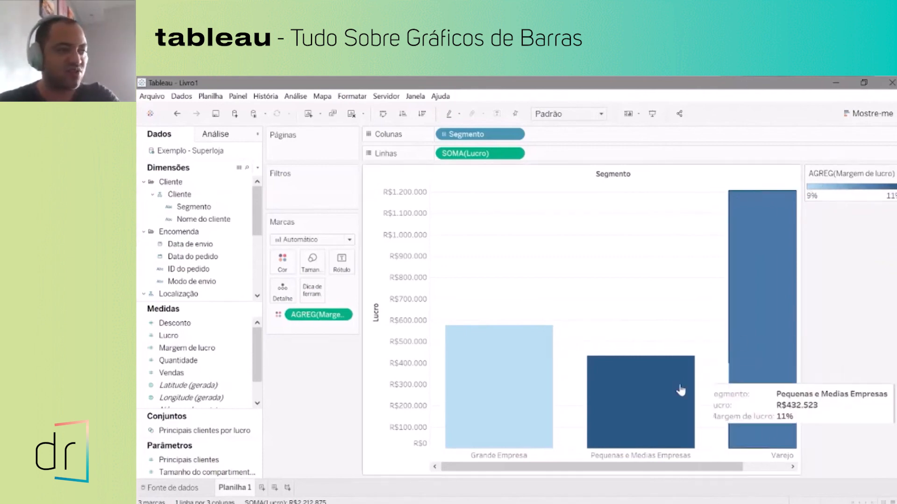
mouse_move(517, 420)
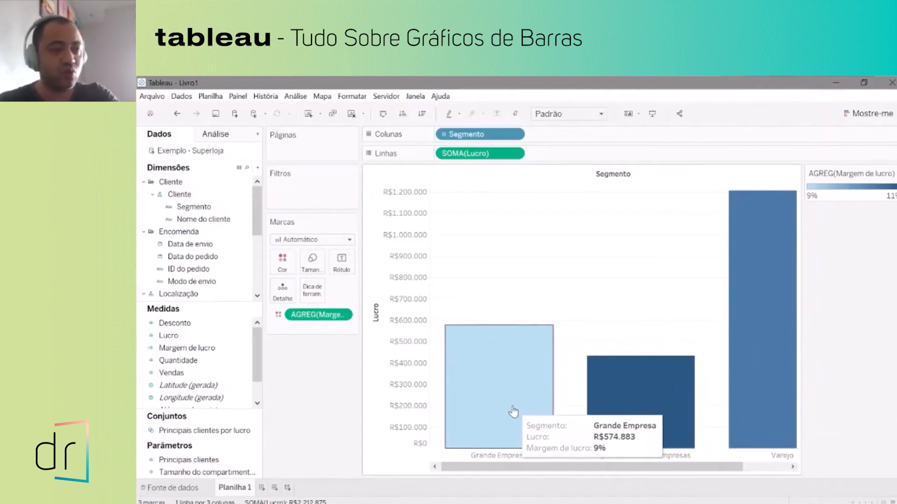
mouse_move(612, 396)
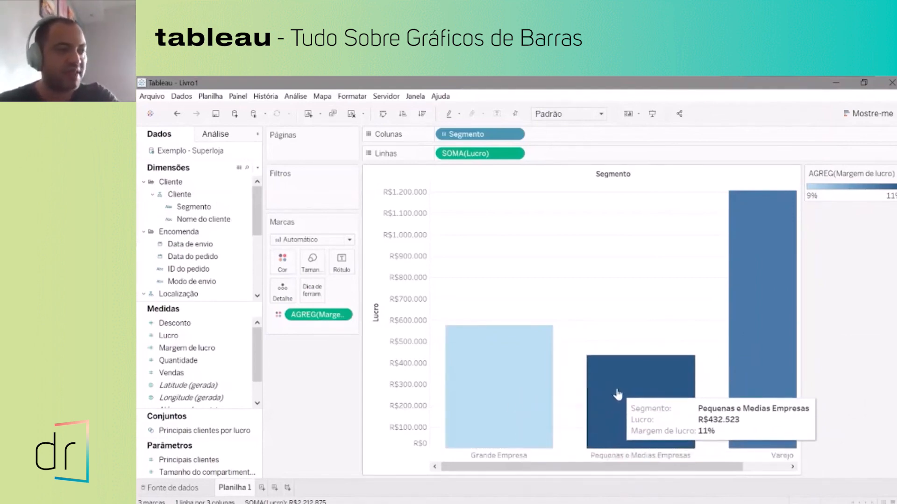
mouse_move(483, 397)
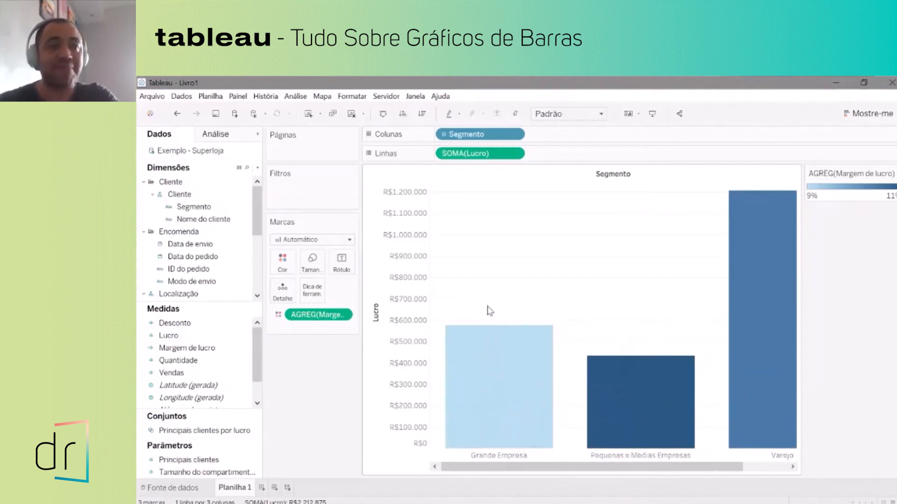
mouse_move(477, 366)
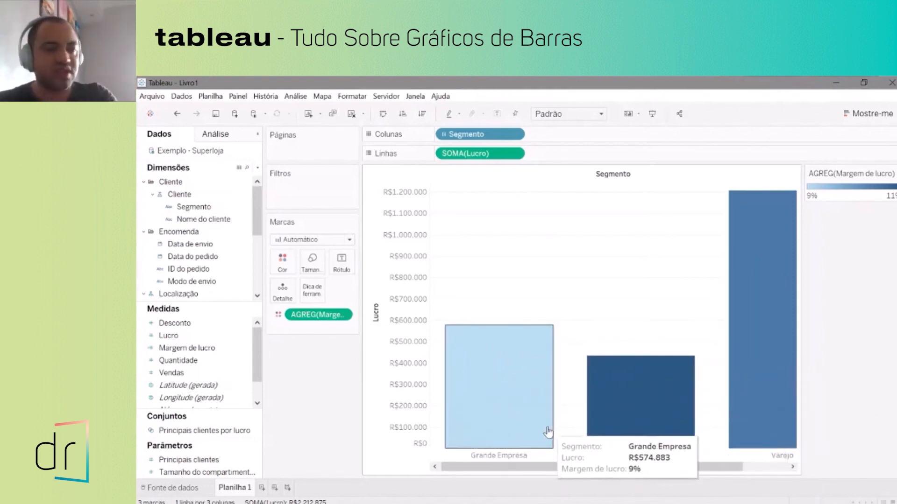
Replace Margem de lucro with Lucro as the bar colour measure and check the segments' profit details.
left_click_drag(325, 316, 308, 386)
left_click_drag(165, 338, 276, 269)
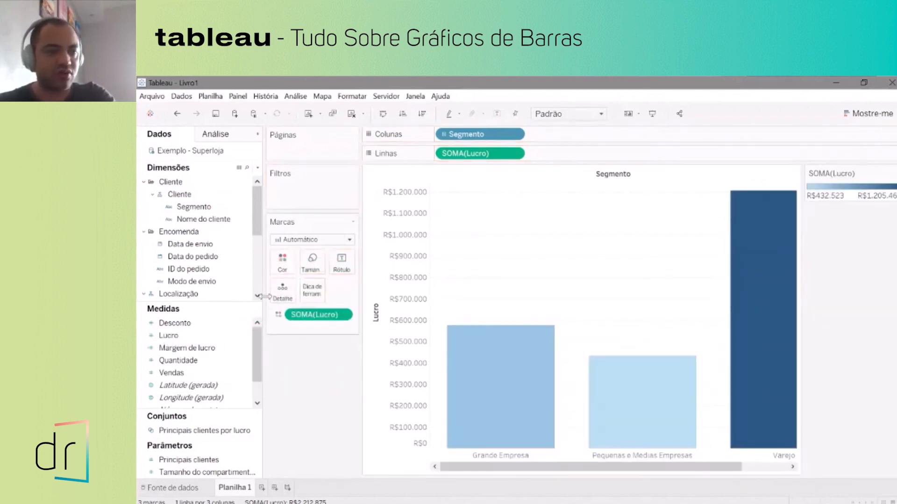
mouse_move(590, 412)
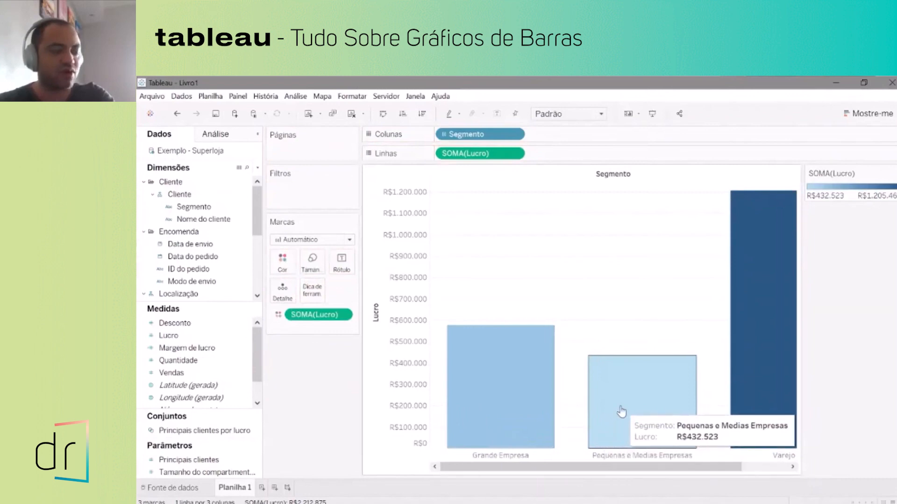
mouse_move(766, 400)
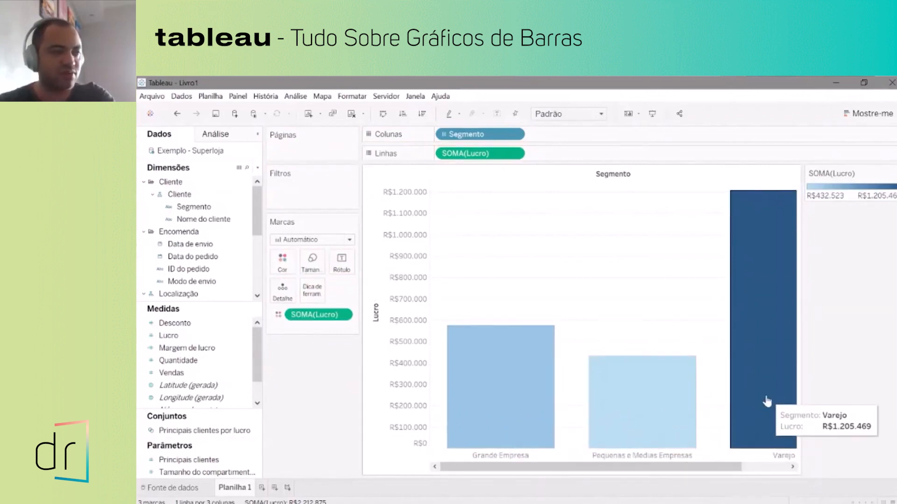
mouse_move(636, 411)
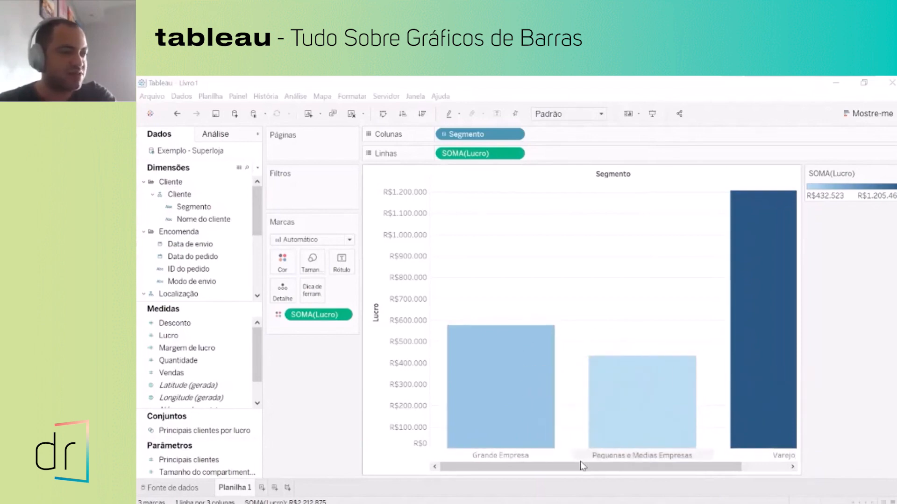
mouse_move(584, 467)
left_mouse_down()
mouse_move(640, 469)
mouse_move(585, 468)
left_mouse_up()
mouse_move(546, 383)
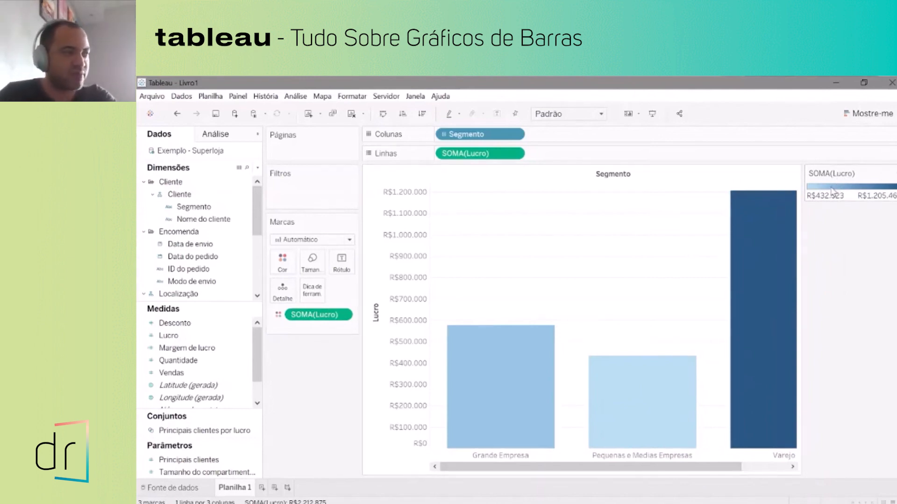
Open the colour editor for Lucro, preview the Verde palette, and select the Divergência laranja-azul palette.
left_click(893, 174)
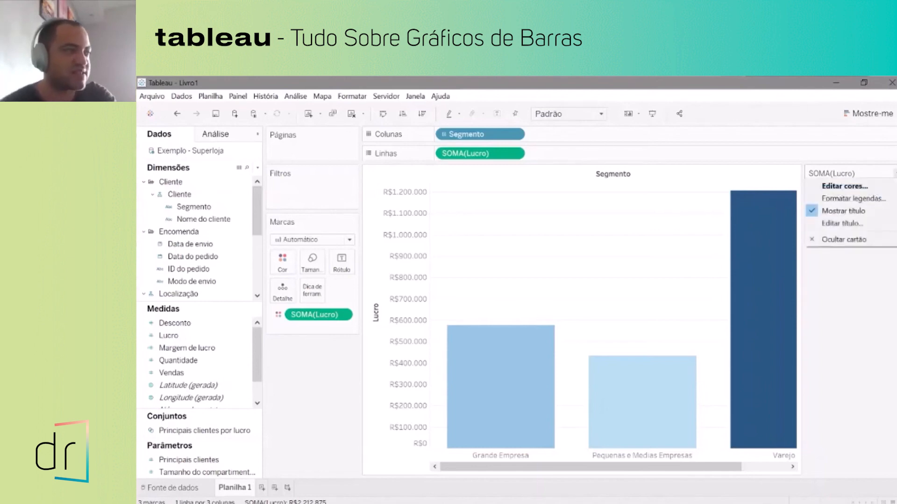
left_click(854, 186)
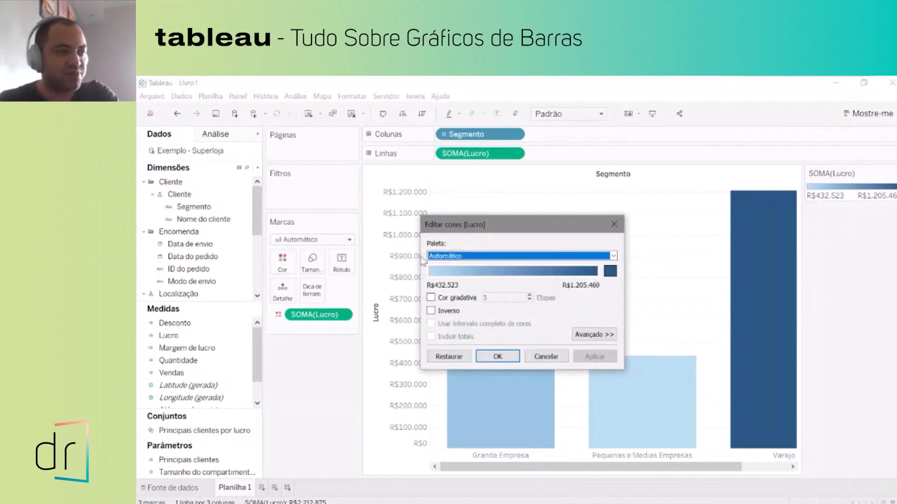
left_click(613, 256)
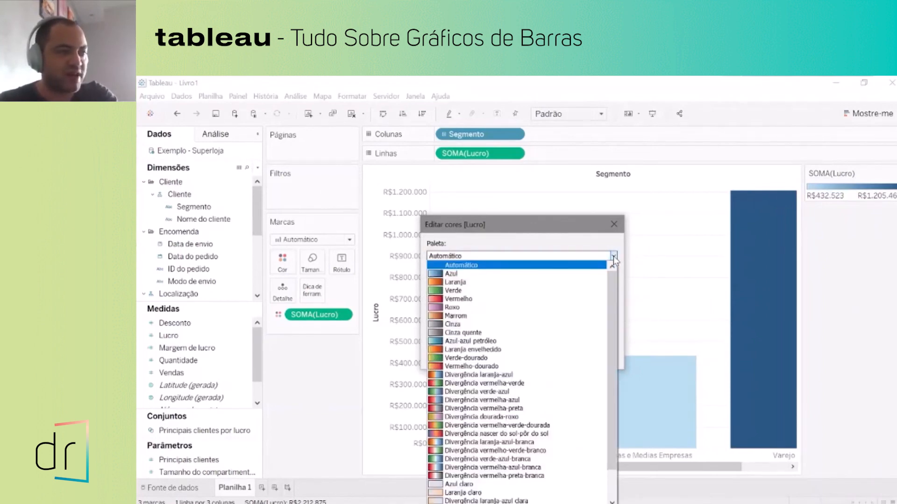
left_click(461, 293)
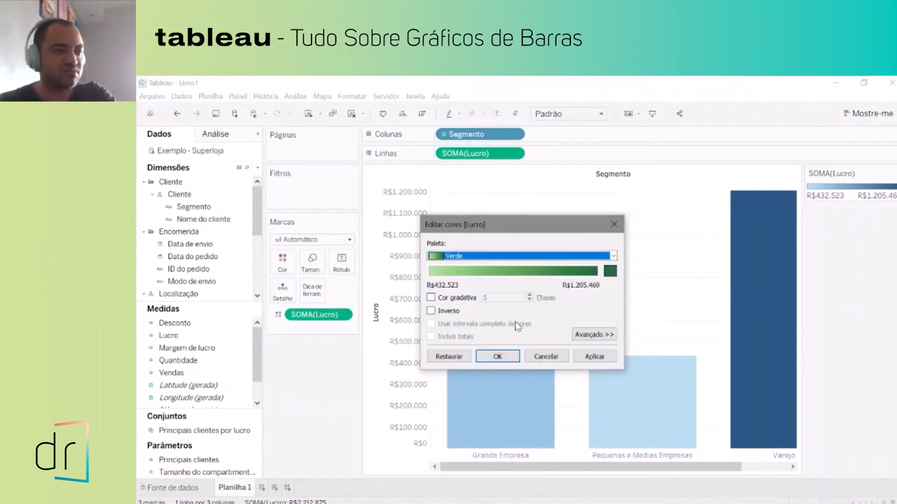
left_click(613, 256)
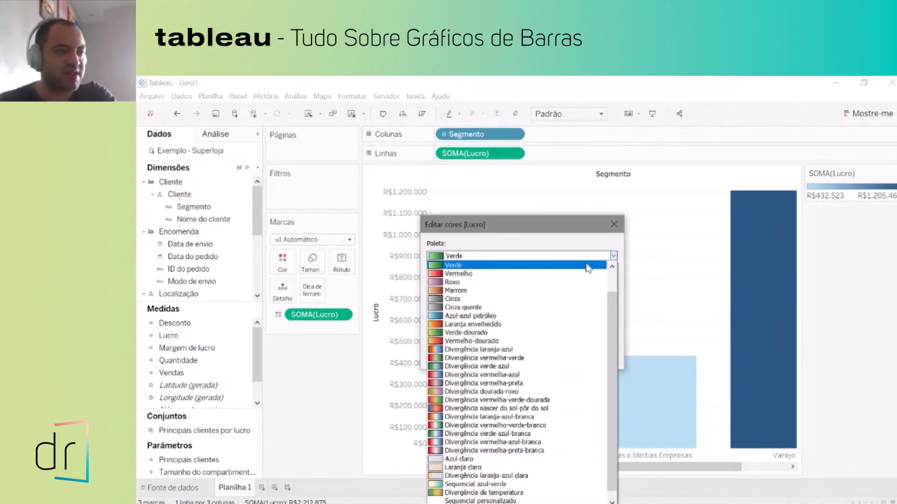
left_click(503, 350)
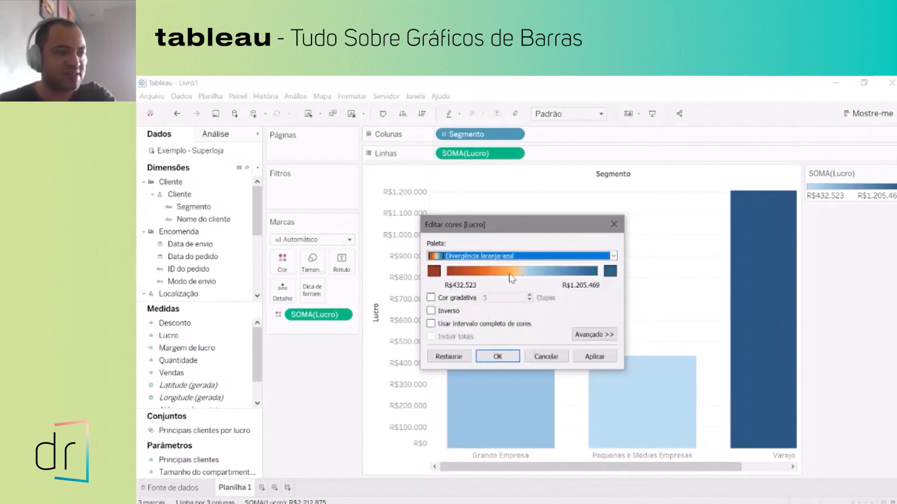
Set the Lucro palette's low end to red #ff0000 and high end to green #00aa00, and apply it to the bars.
left_click(438, 273)
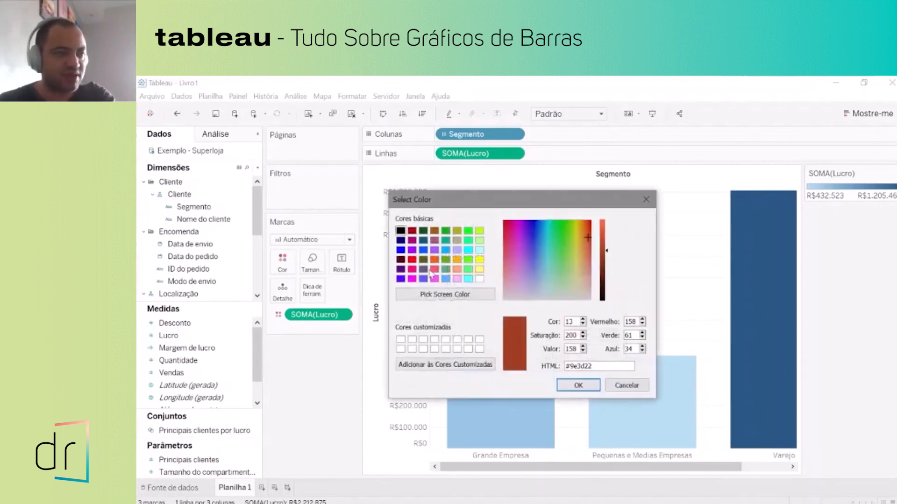
left_click(412, 259)
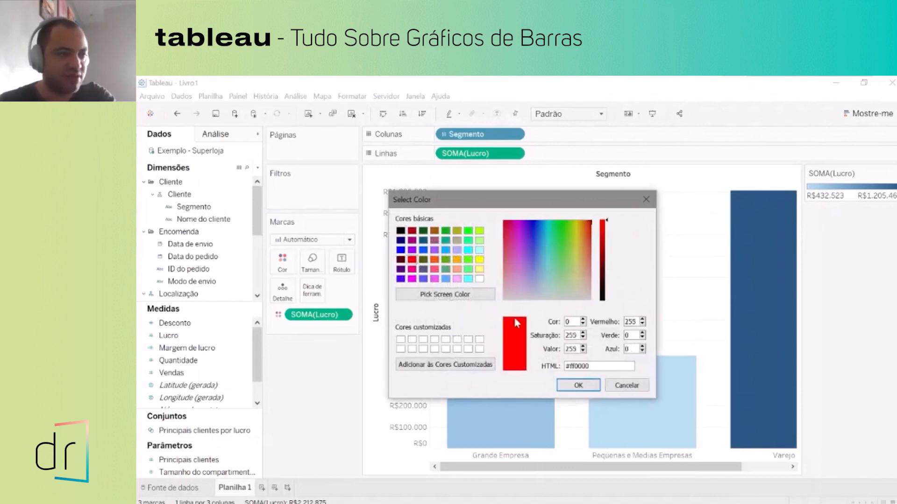
left_click(589, 389)
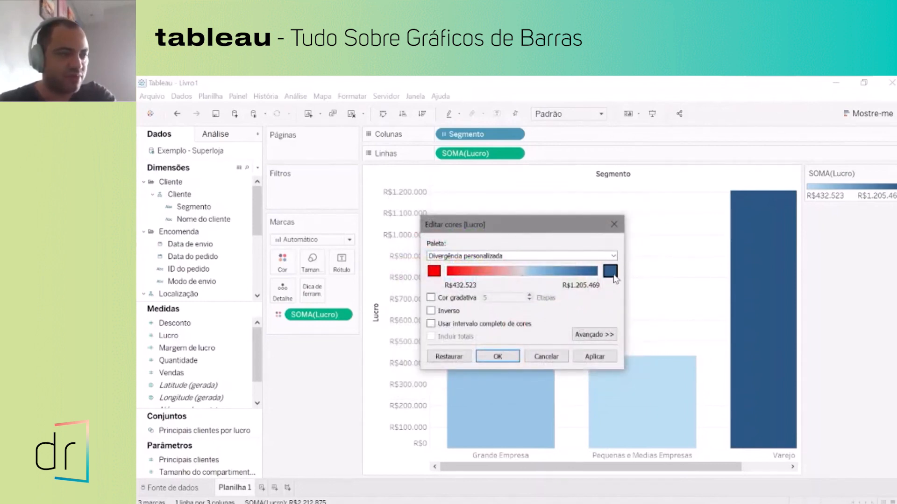
left_click(610, 271)
left_click(447, 231)
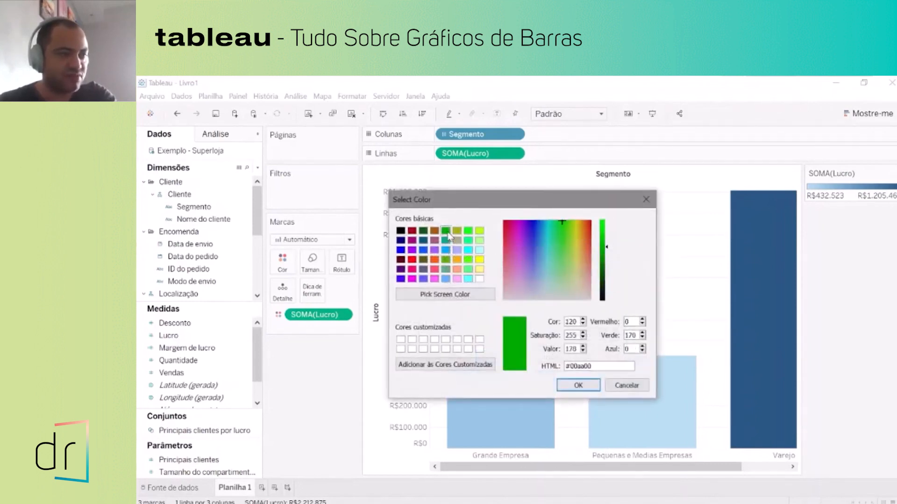
left_click(577, 386)
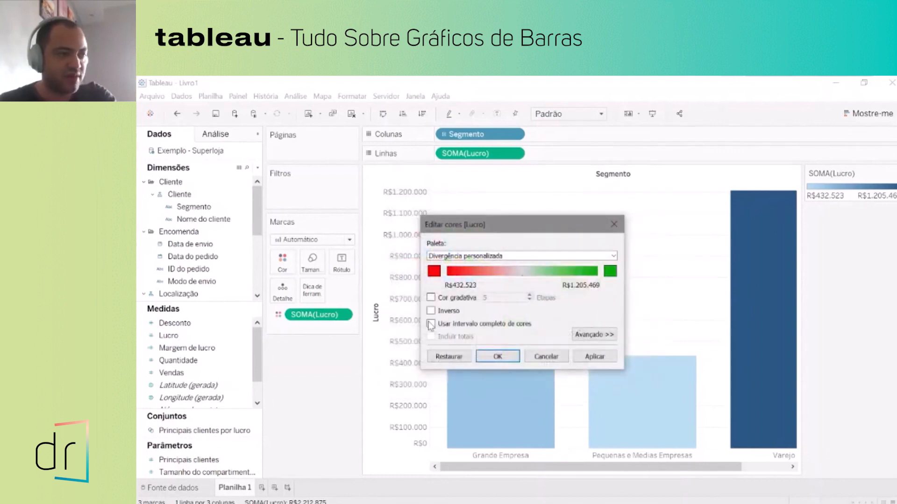
left_click(602, 361)
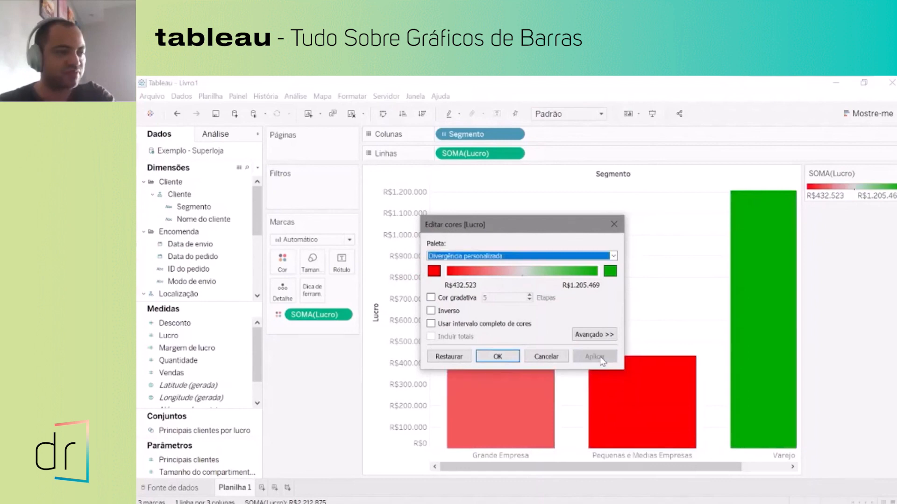
left_click(611, 230)
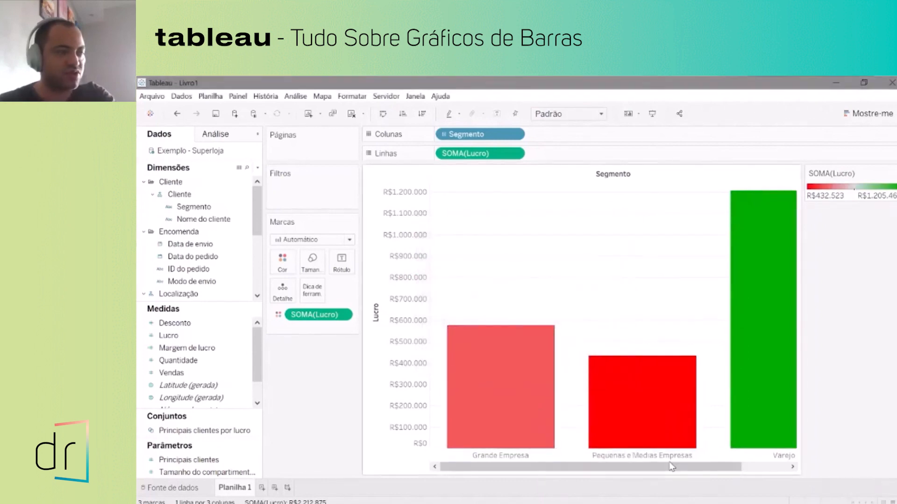
Drill the columns down from Segmento to Nome do cliente and look along the customers' profit bars.
mouse_move(549, 426)
mouse_move(591, 435)
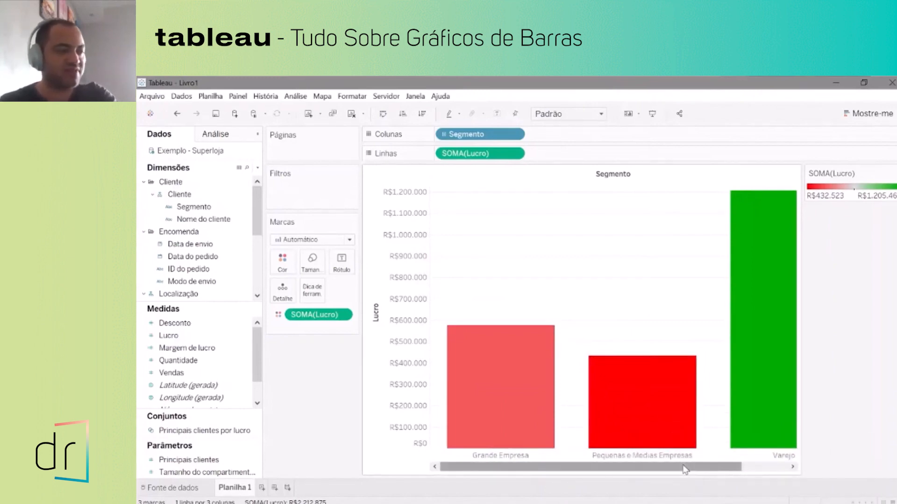
left_click_drag(682, 466, 728, 466)
left_click_drag(429, 159, 533, 134)
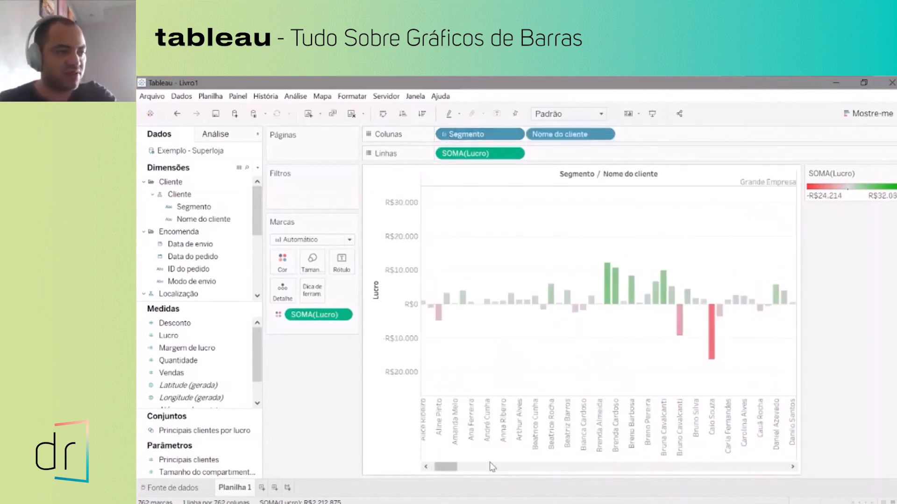
left_click_drag(450, 468, 439, 497)
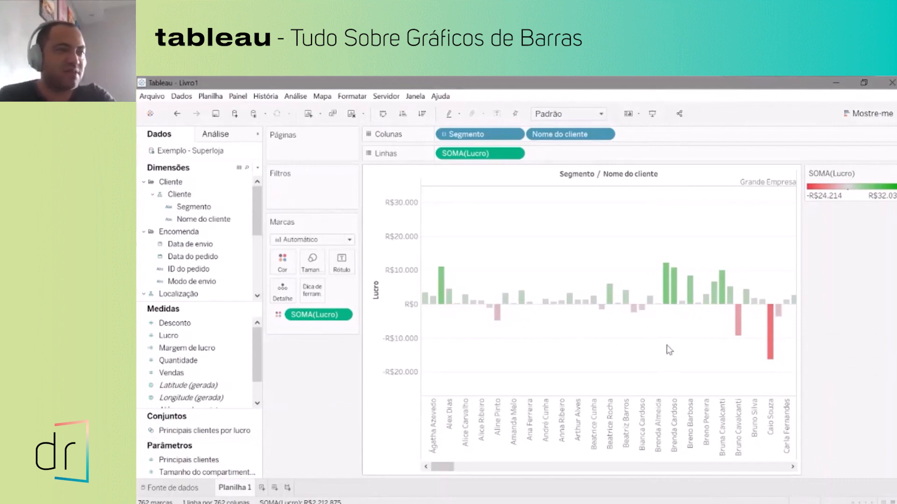
Cycle the customer bars through descending, ascending and unsorted order by Lucro from the axis, ending unsorted.
left_click(376, 280)
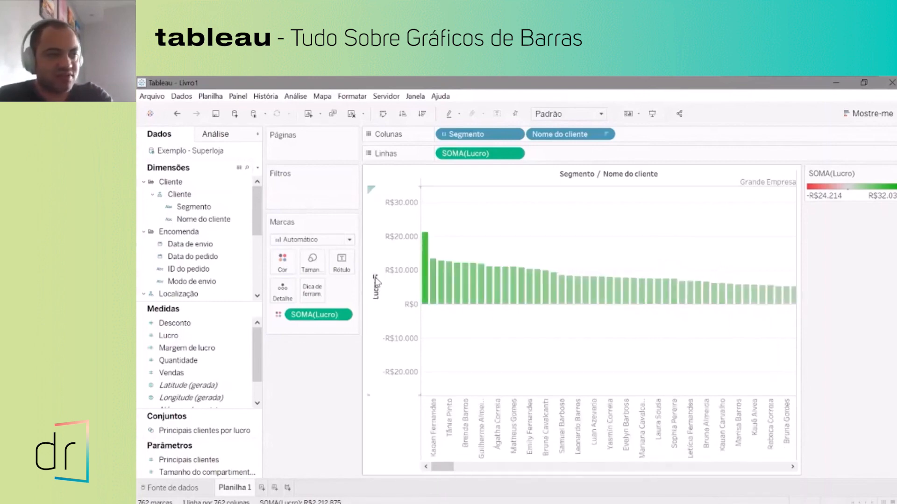
left_click(376, 280)
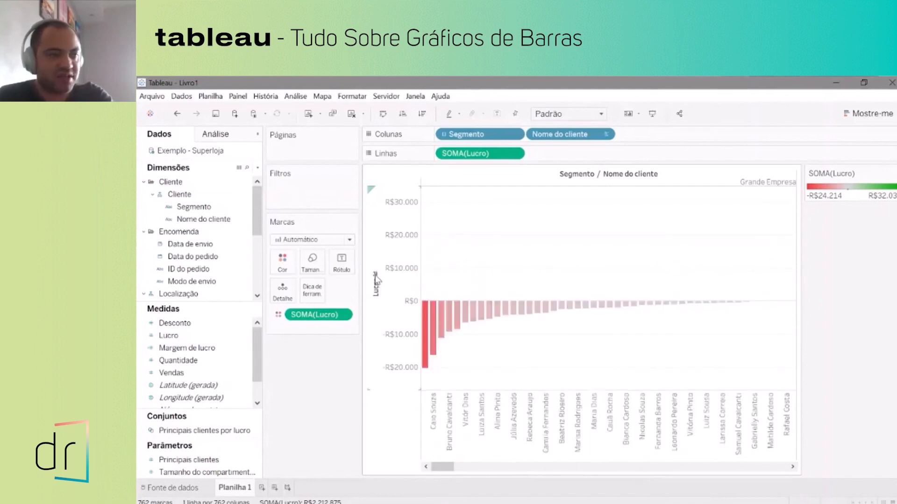
left_click(376, 280)
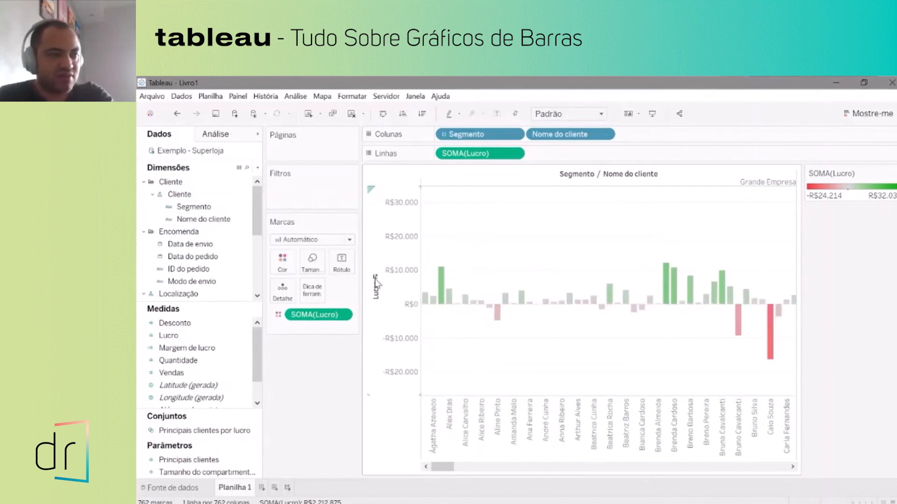
left_click(376, 280)
left_click(376, 280)
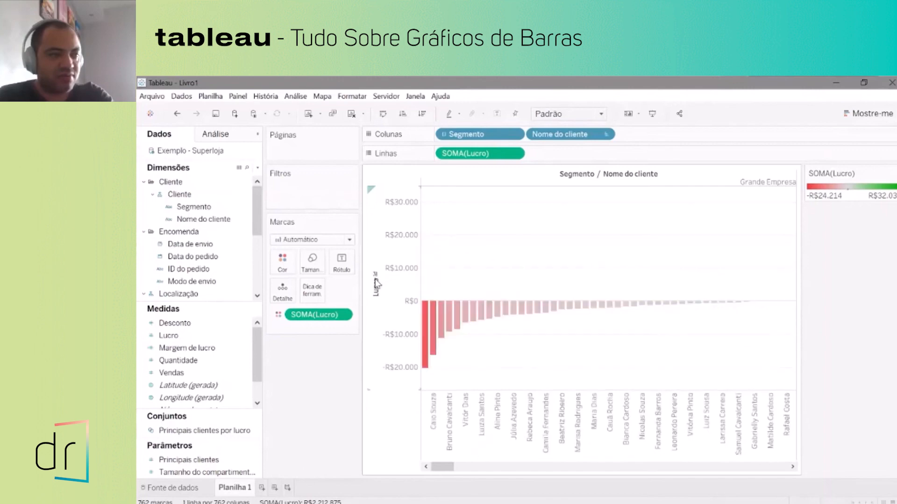
left_click(376, 280)
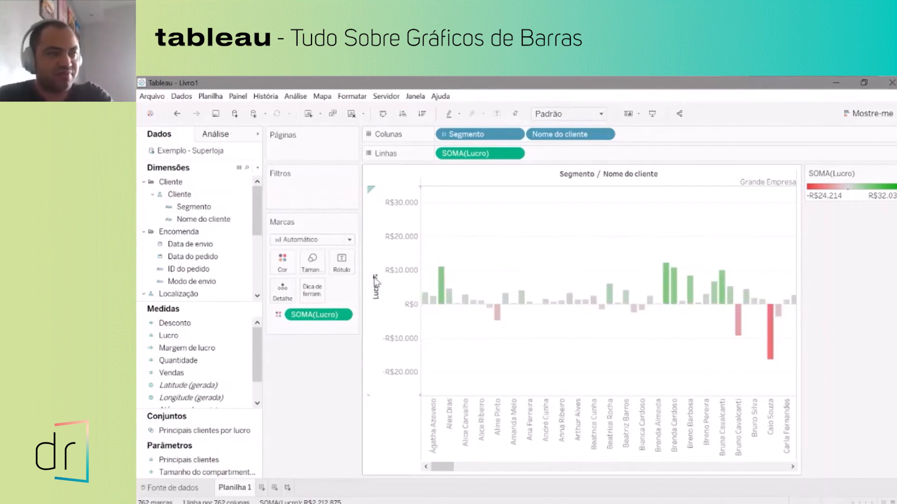
Sort the customer bars within the segments in ascending order of Lucro.
left_click(402, 114)
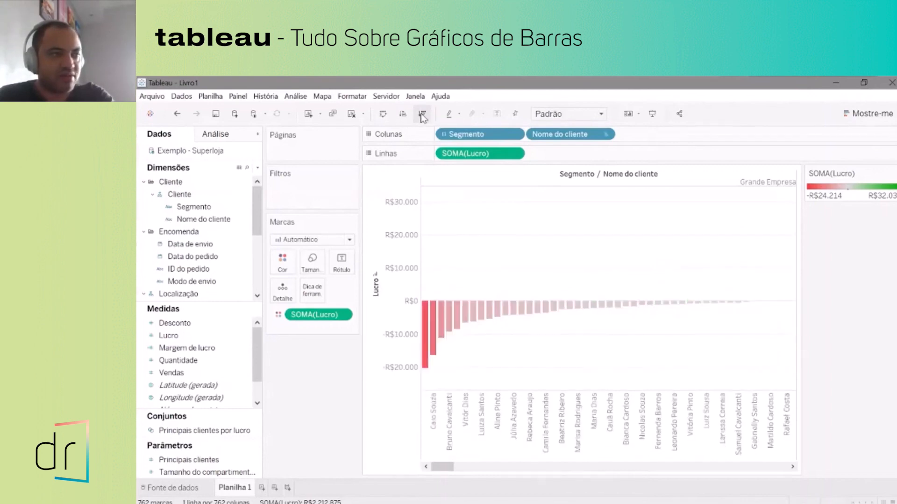
Alternate the customer bars between descending and ascending order of Lucro, and clear the sort at the end.
left_click(422, 114)
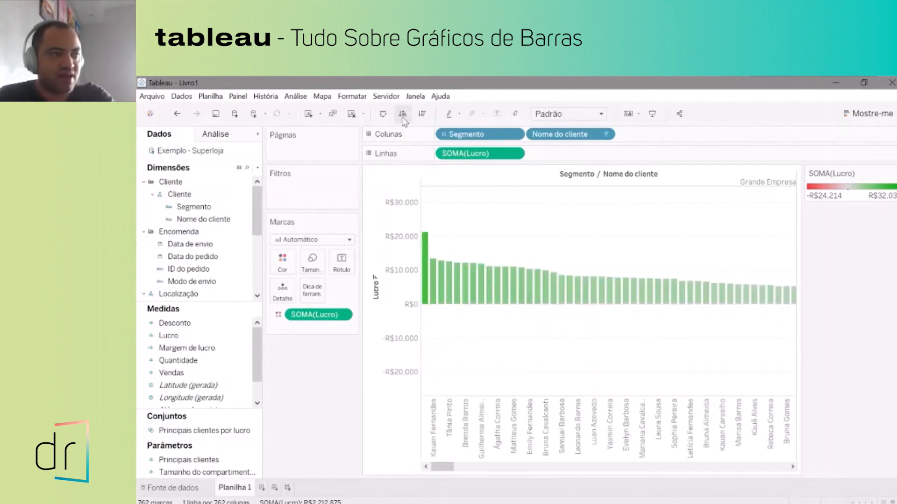
left_click(403, 118)
left_click(418, 119)
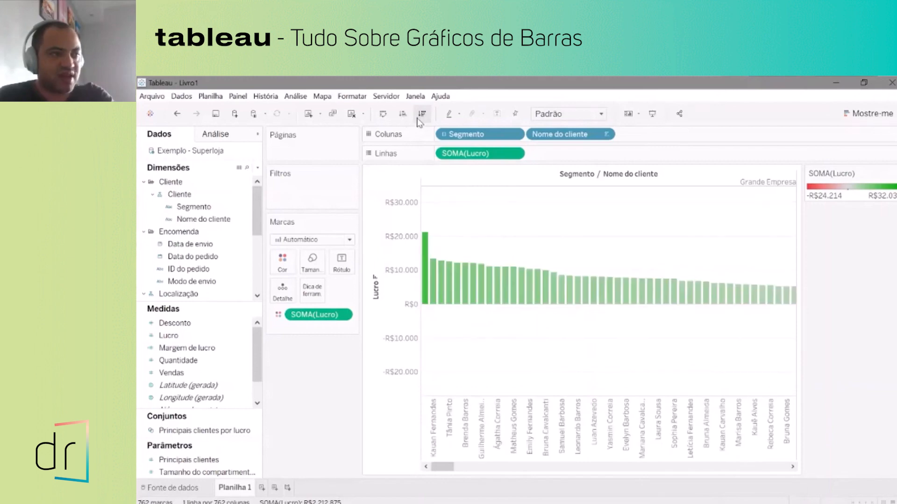
left_click(376, 280)
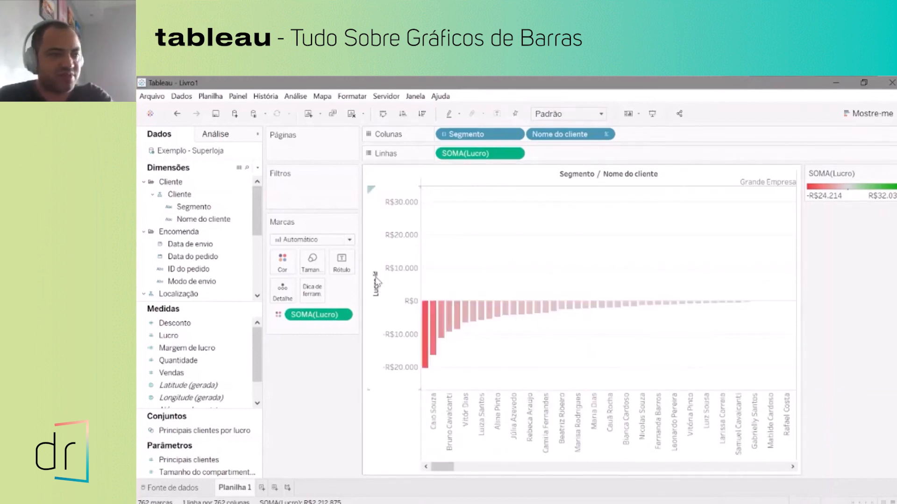
left_click(376, 280)
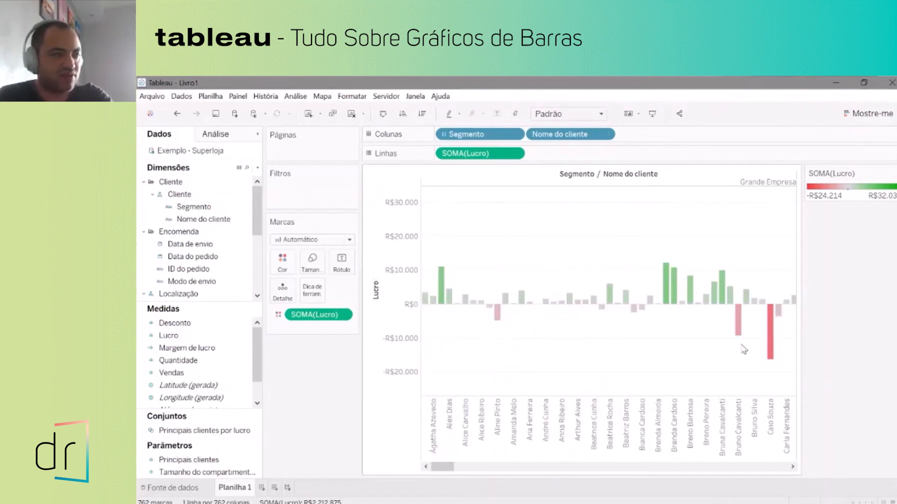
mouse_move(441, 467)
left_mouse_down()
mouse_move(491, 467)
mouse_move(441, 467)
left_mouse_up()
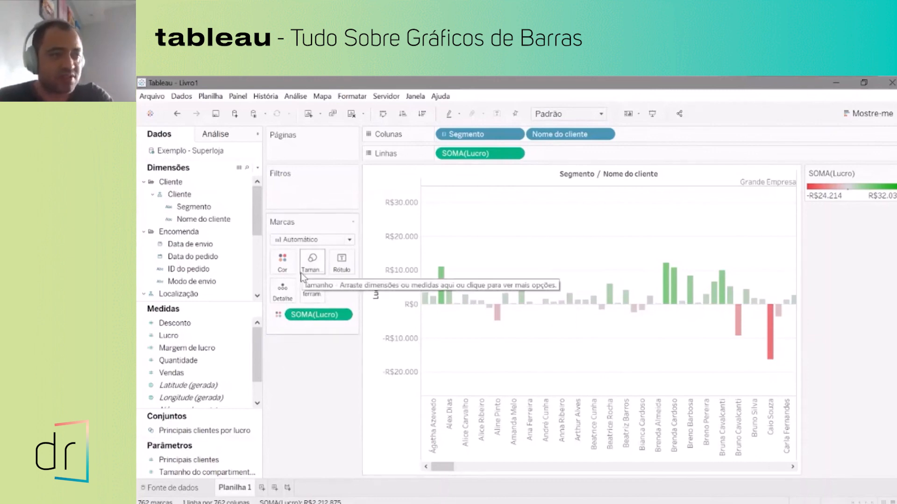
Remove Lucro from the bars' colour and Nome do cliente from the columns.
left_click_drag(317, 315, 318, 382)
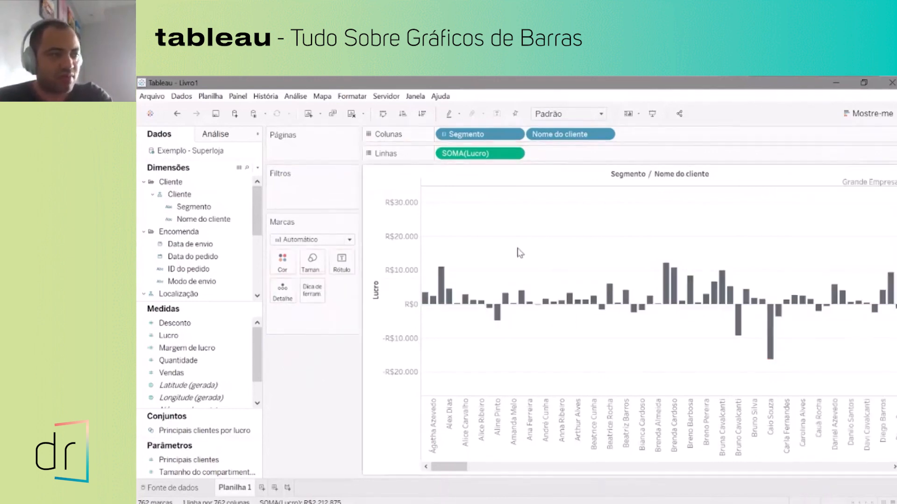
left_click_drag(570, 134, 464, 304)
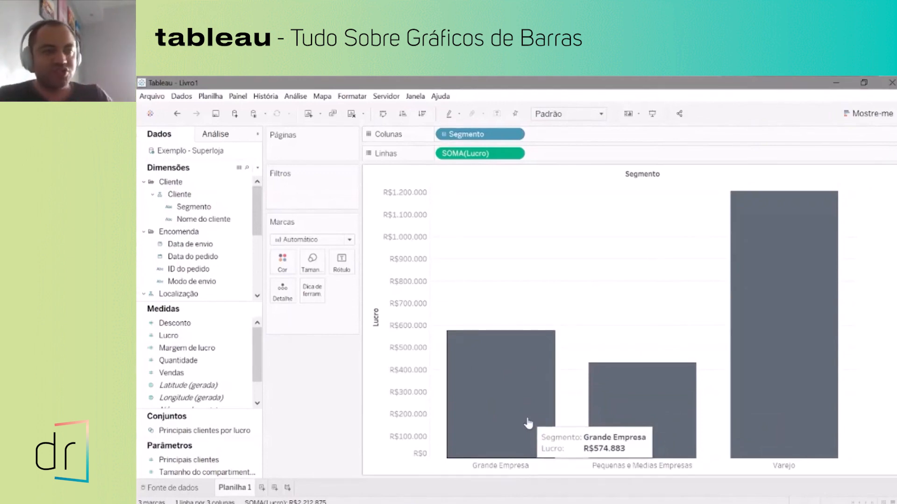
Size the bars by Lucro and compare their widths by customer, drilled down and sorted in descending order of Lucro.
left_click_drag(168, 335, 309, 273)
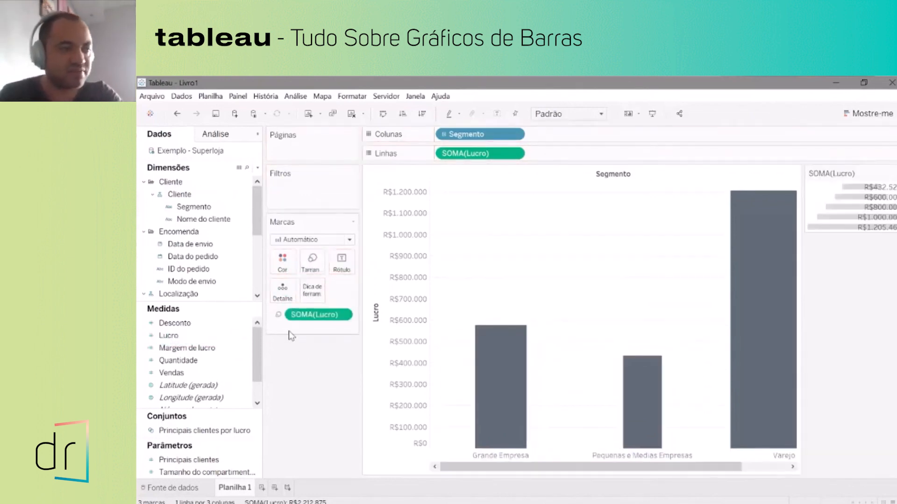
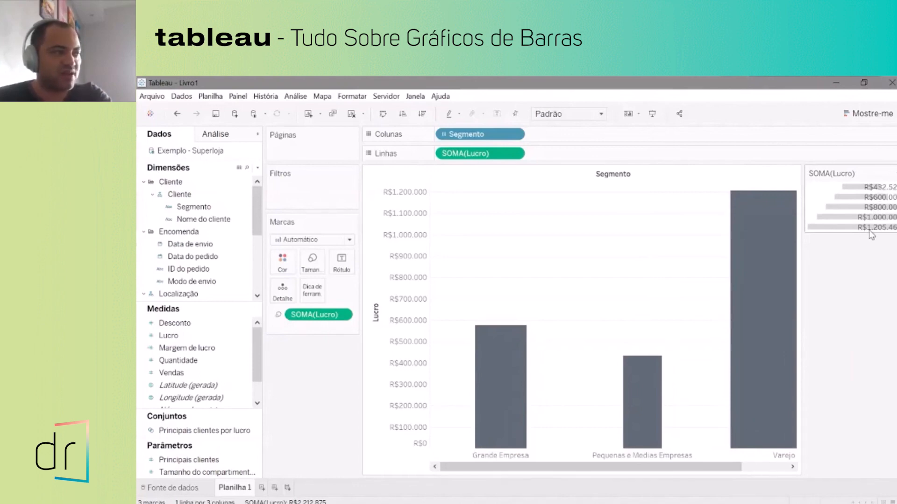
left_click(444, 135)
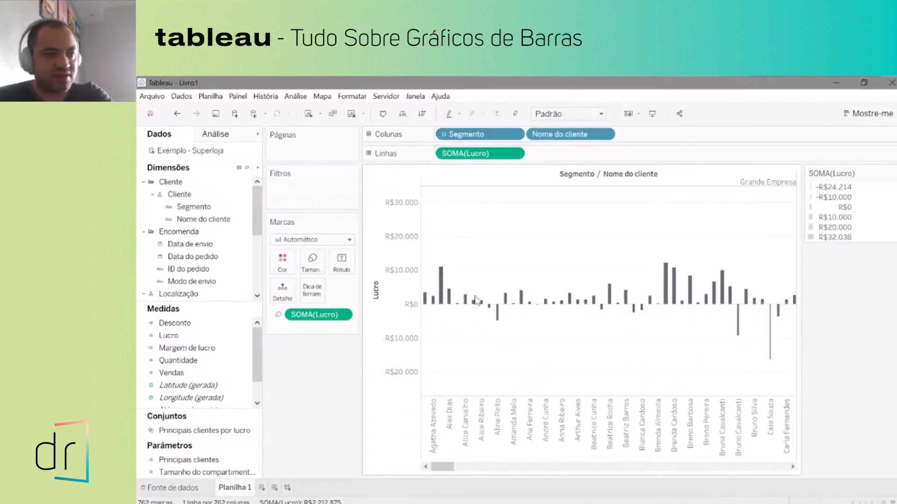
left_click(376, 279)
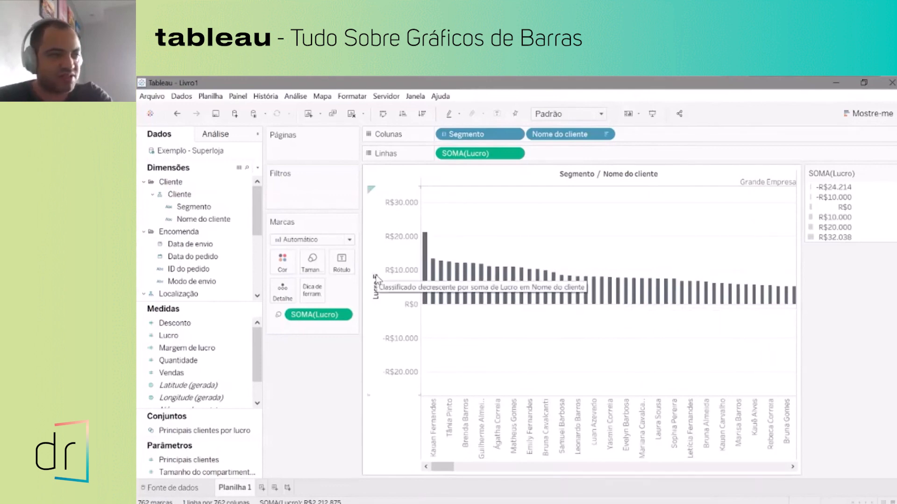
left_click_drag(438, 468, 535, 478)
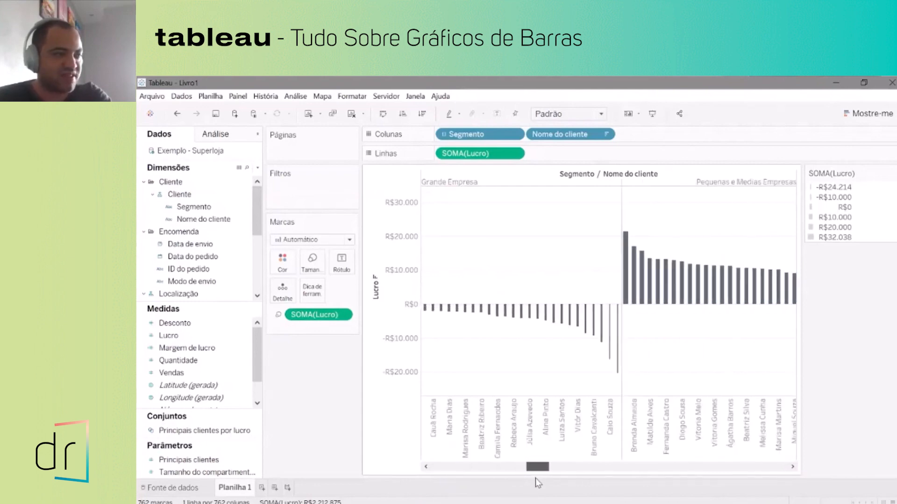
mouse_move(617, 355)
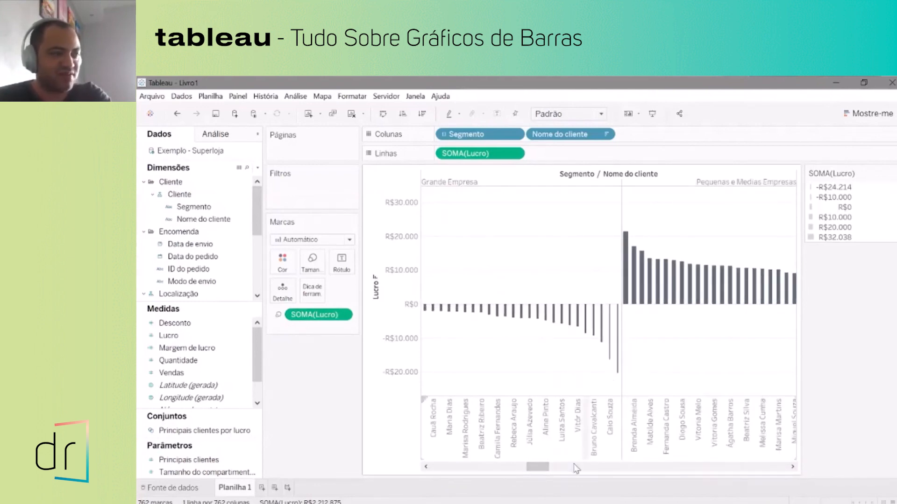
left_click_drag(533, 469, 448, 467)
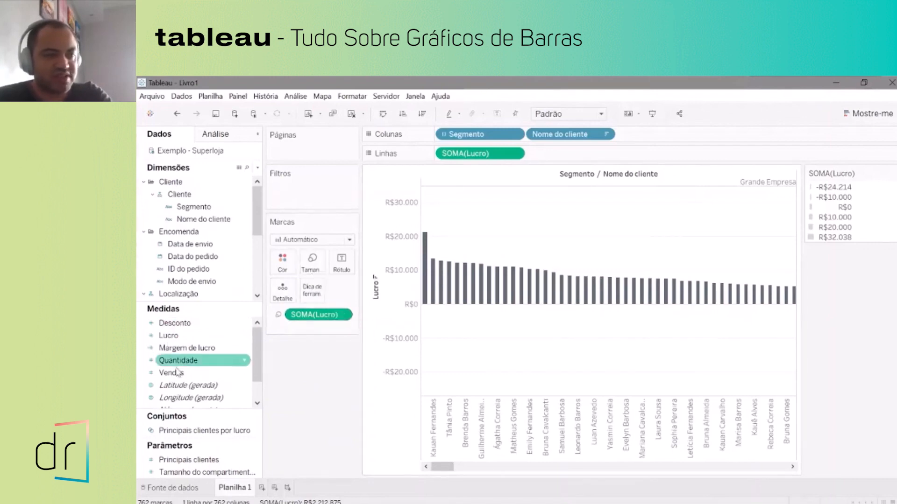
Colour the bars by Margem de lucro and look along the customers from positive to negative profit.
left_click_drag(173, 357, 283, 270)
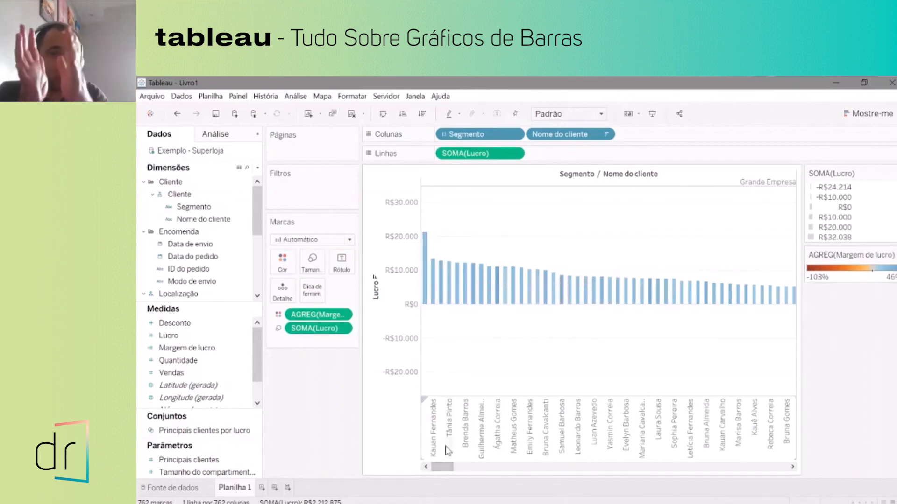
left_click_drag(442, 467, 532, 482)
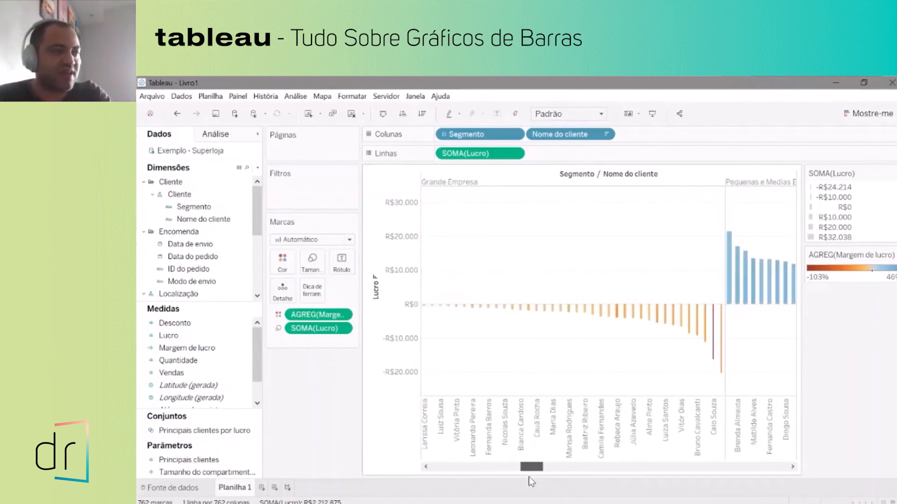
left_click_drag(528, 477, 548, 484)
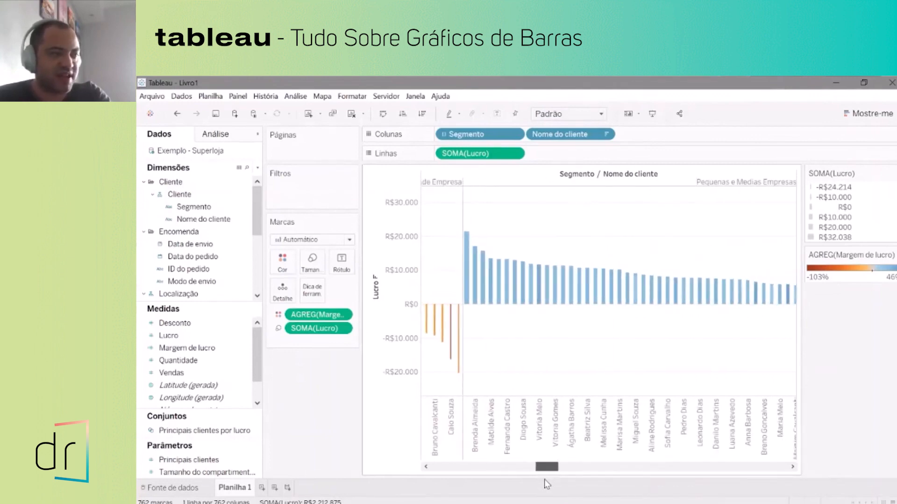
Collapse and re-expand the columns from Segmento to Nome do cliente, and remove the Lucro size and Margem de lucro colour from the marks.
left_click(444, 134)
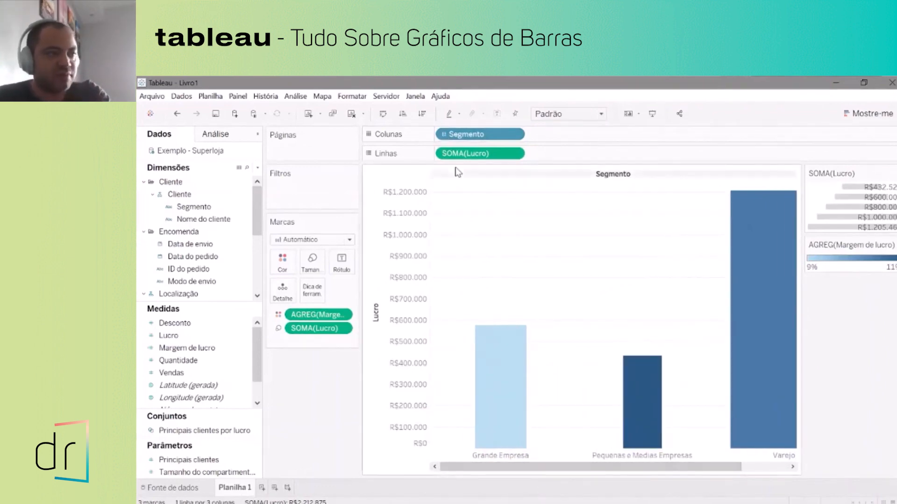
left_click(444, 134)
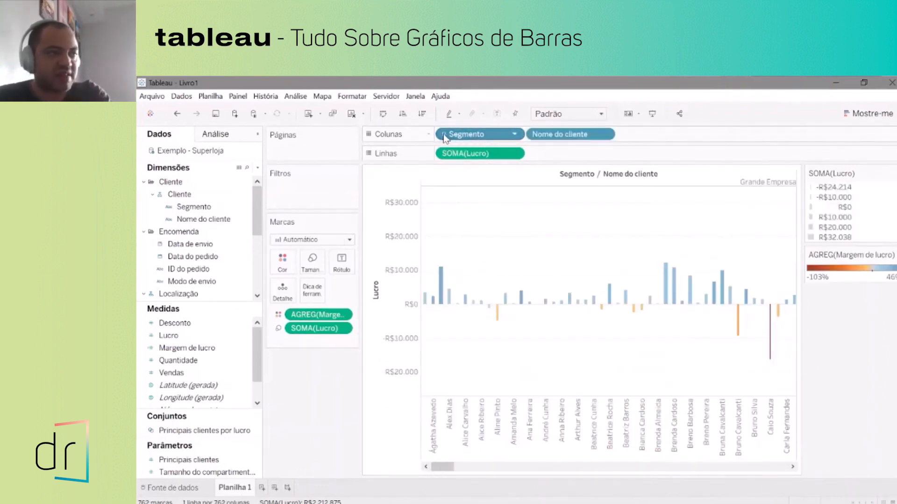
mouse_move(442, 466)
left_mouse_down()
mouse_move(663, 464)
mouse_move(437, 470)
left_mouse_up()
left_click_drag(311, 330, 312, 392)
left_click_drag(320, 315, 321, 402)
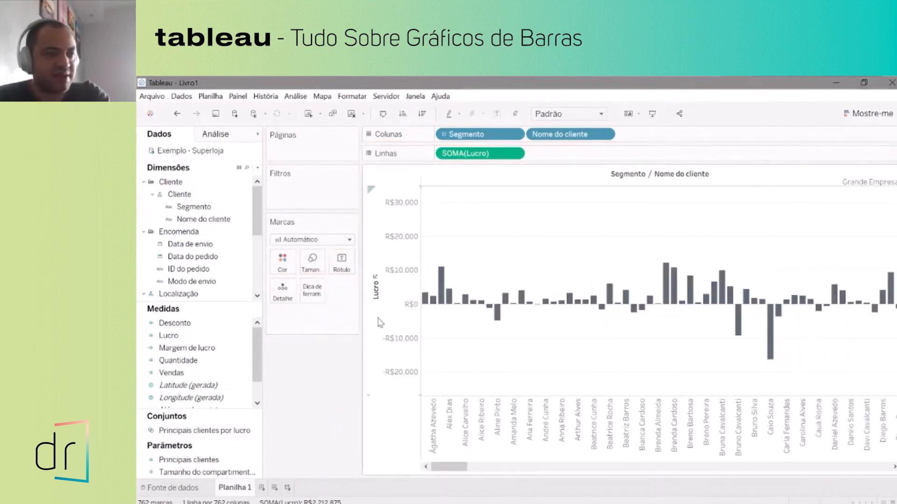
Change the "Nome do cliente" label in the bars' tooltip text to "Cliente", and point out the inserted fields.
mouse_move(443, 302)
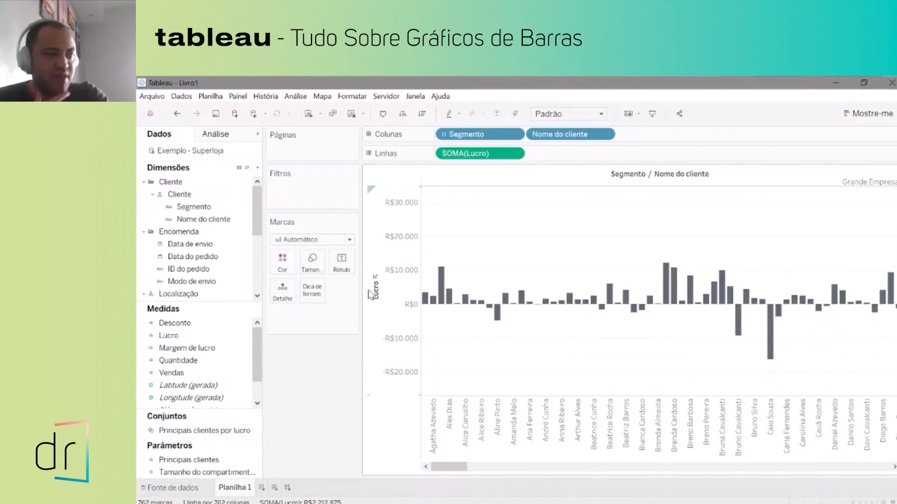
left_click(317, 297)
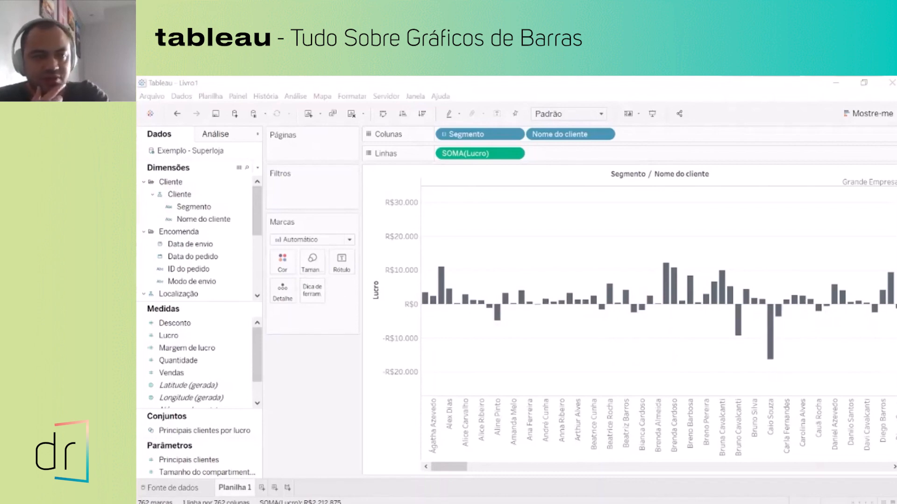
left_click_drag(601, 154, 745, 173)
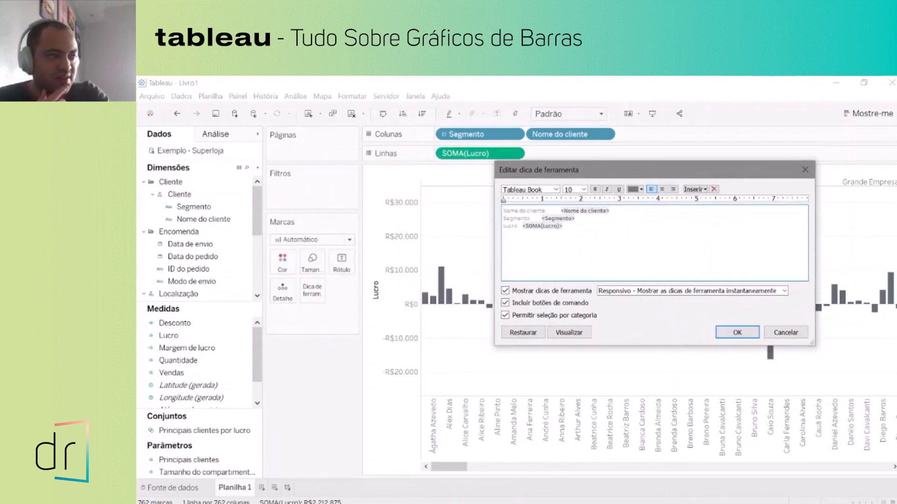
left_click_drag(545, 210, 503, 210)
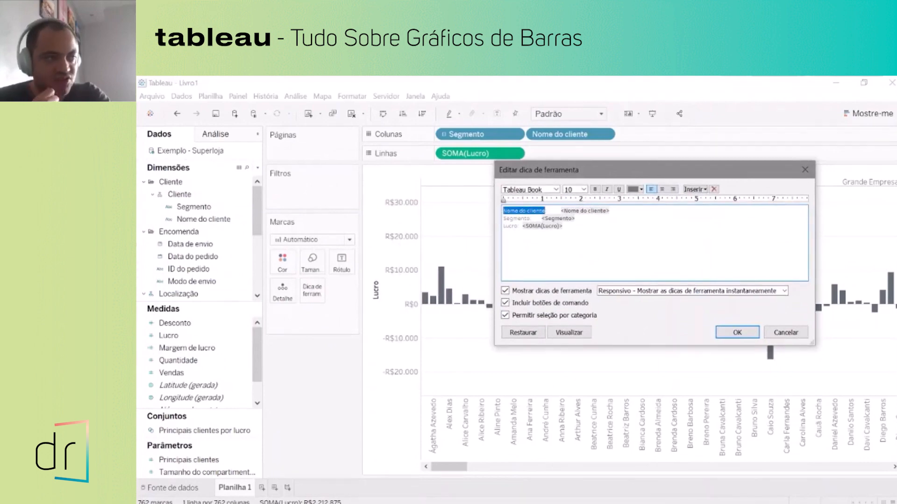
type("Cliente")
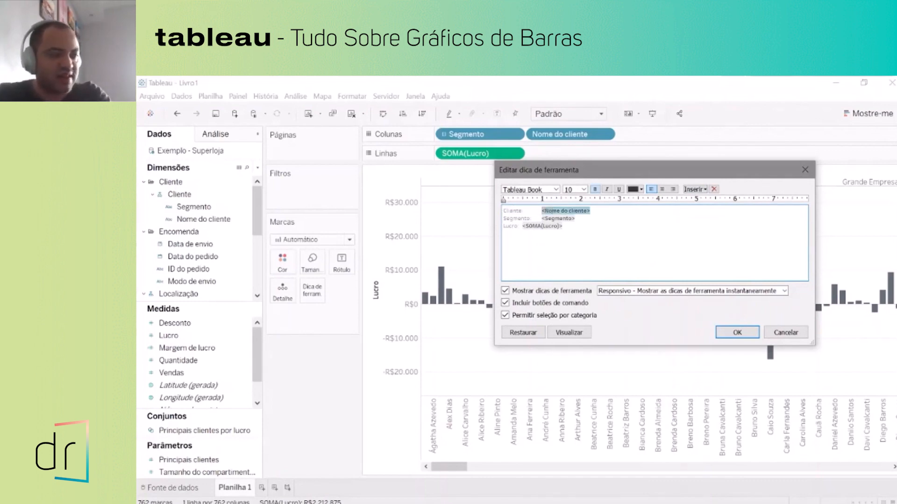
left_click_drag(542, 211, 574, 218)
left_click(575, 218)
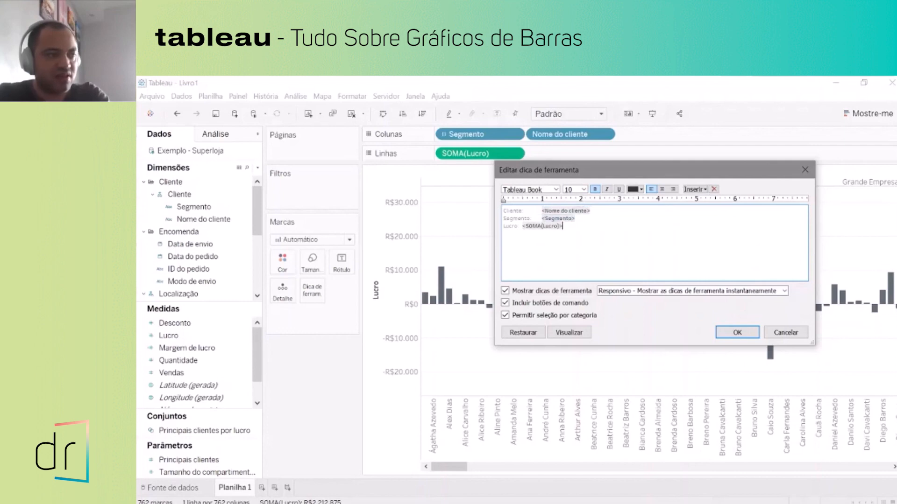
left_click_drag(547, 210, 564, 211)
left_click(551, 218)
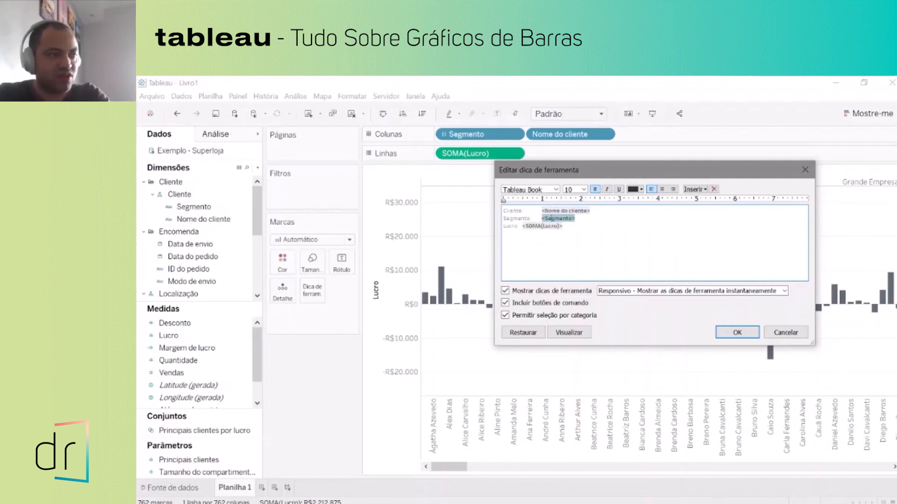
left_click_drag(537, 226, 552, 225)
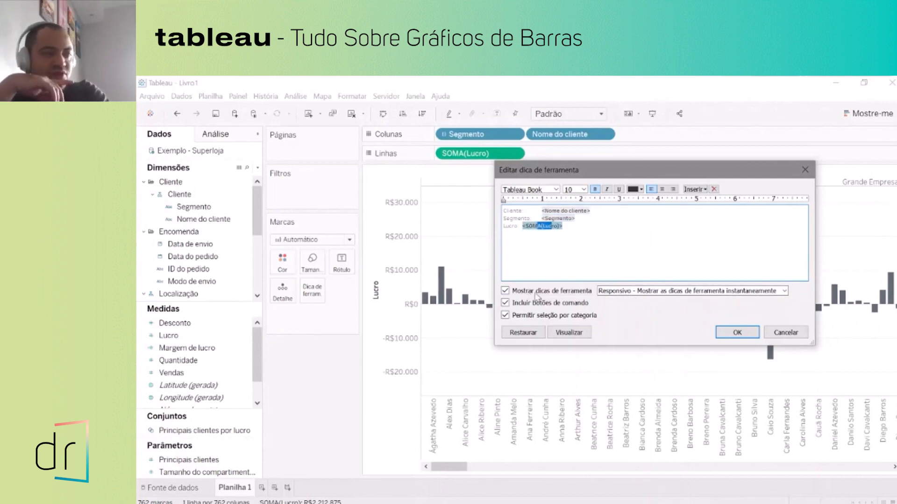
Set the tooltips to "Em foco - Mostrar as dicas de ferramenta em foco", apply the change and try it on several bars.
left_click(636, 291)
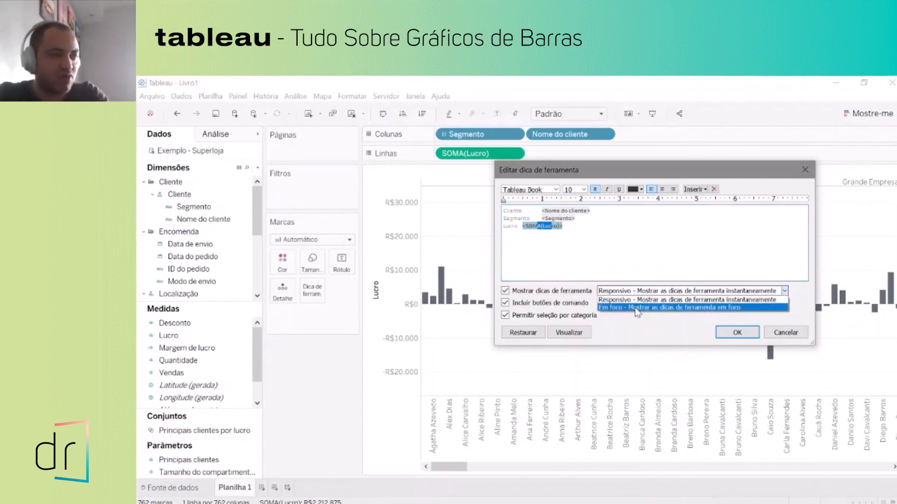
left_click(636, 308)
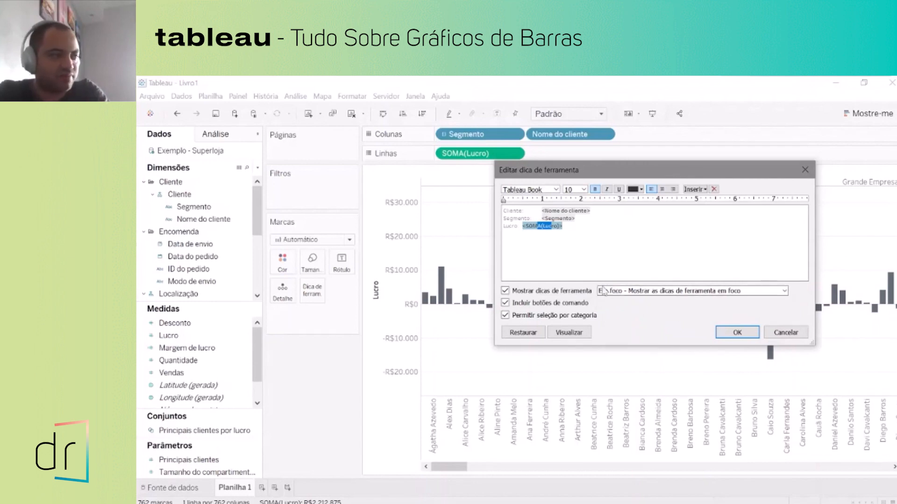
left_click(503, 211)
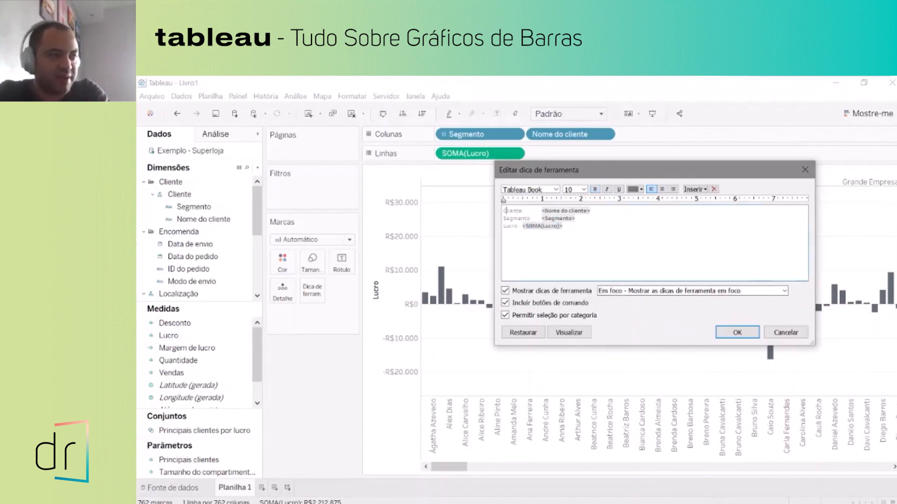
left_click(739, 333)
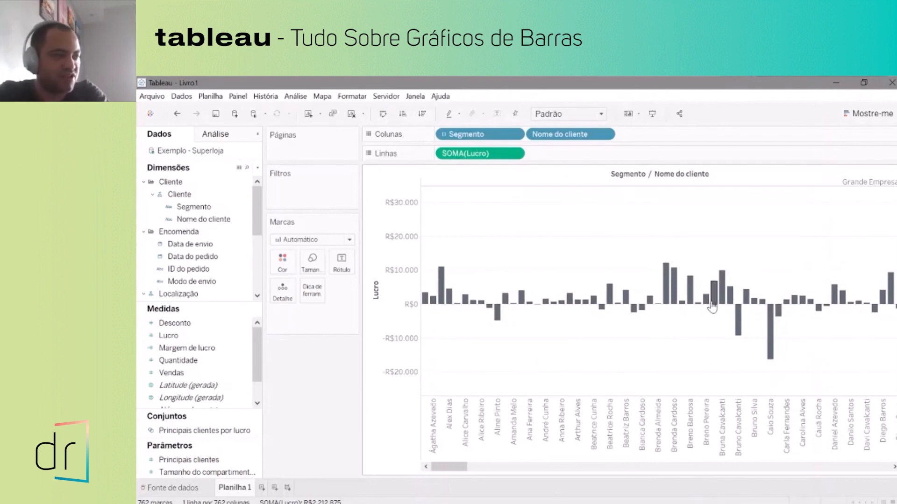
mouse_move(712, 306)
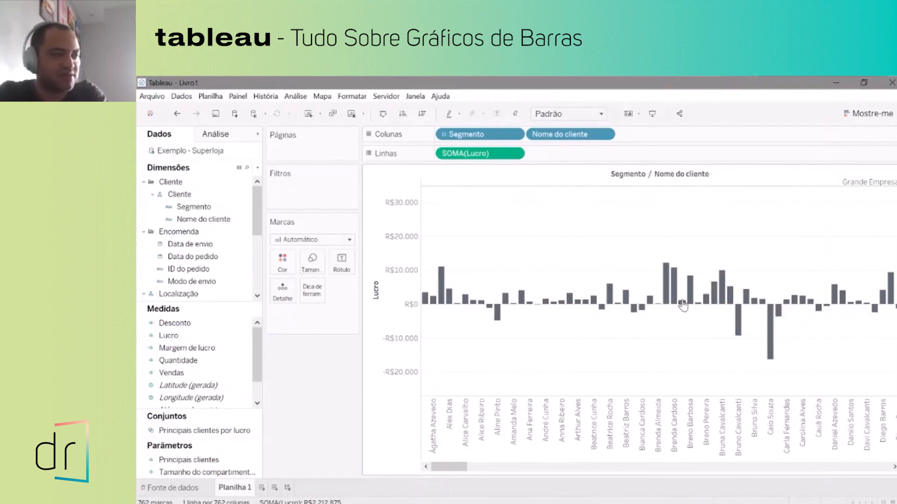
mouse_move(669, 301)
mouse_move(521, 306)
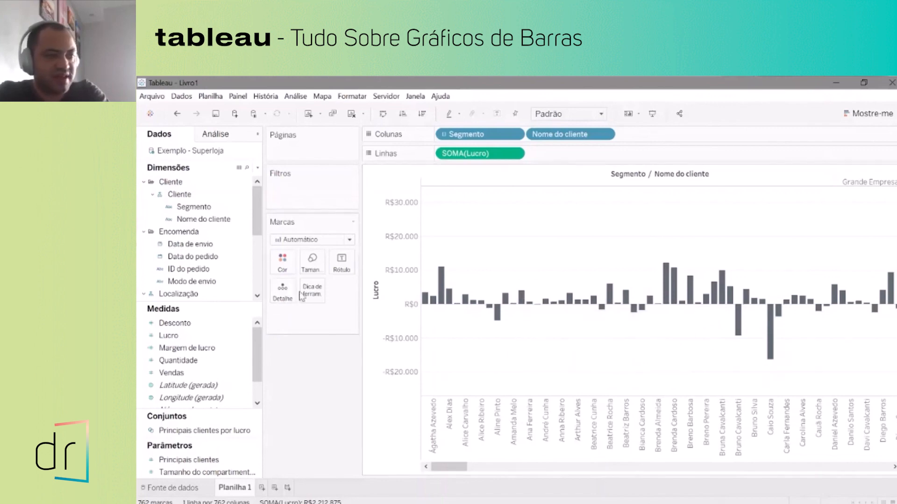
Set the tooltips to "Responsivo - Mostrar as dicas de ferramenta instantaneamente", change the customer label to "Nome Cliente" and apply.
left_click(320, 298)
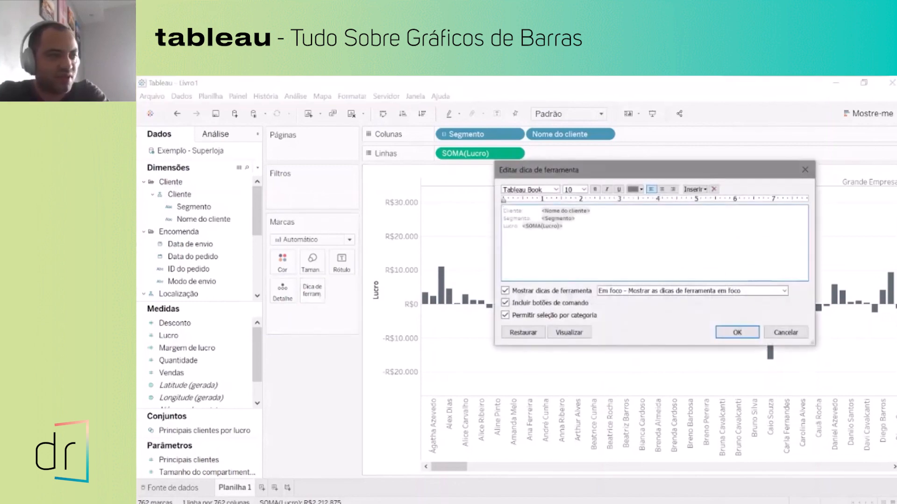
left_click(625, 291)
left_click(627, 306)
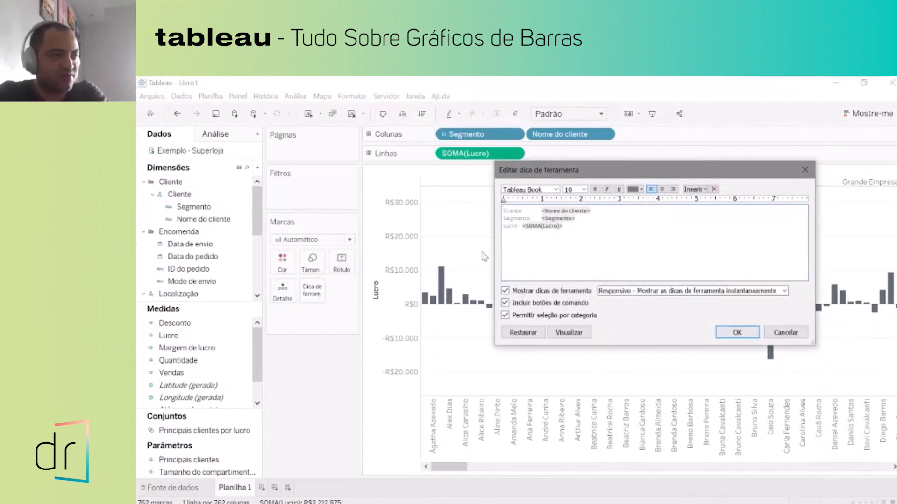
type("Nome")
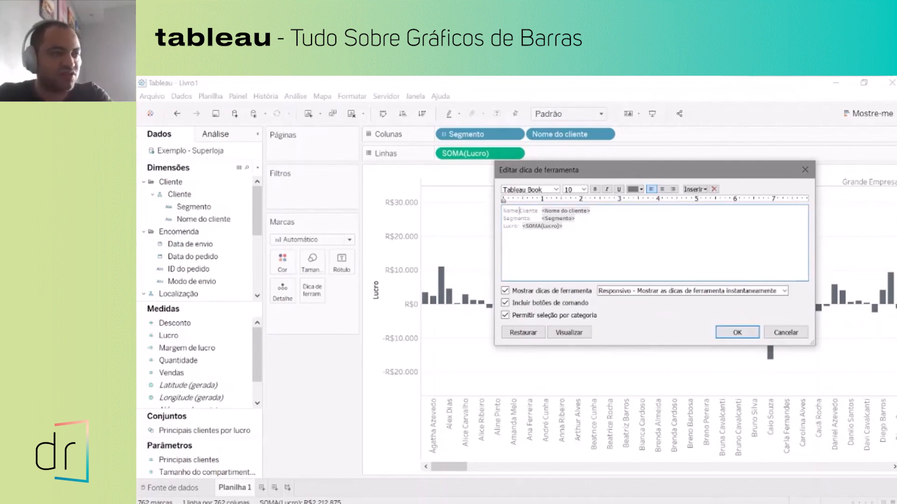
left_click(737, 332)
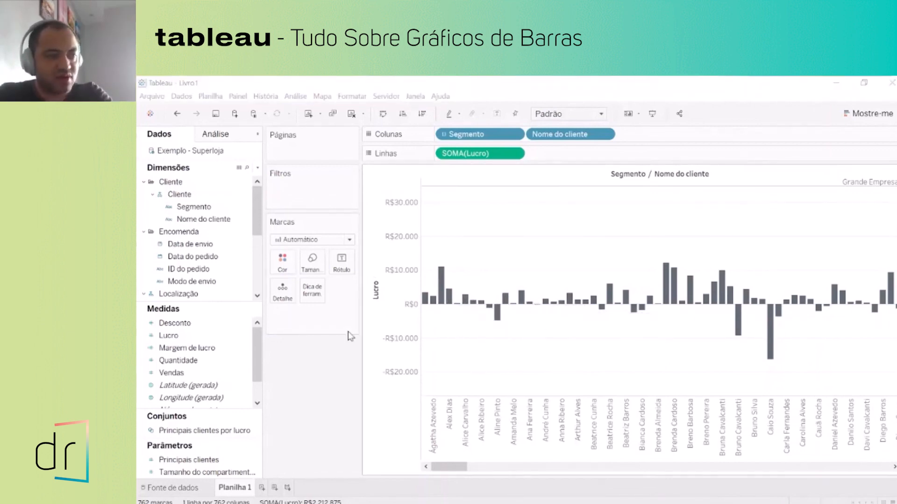
Add Margem de lucro to the bars' tooltip and check the tooltip on several bars.
left_click_drag(187, 348, 318, 295)
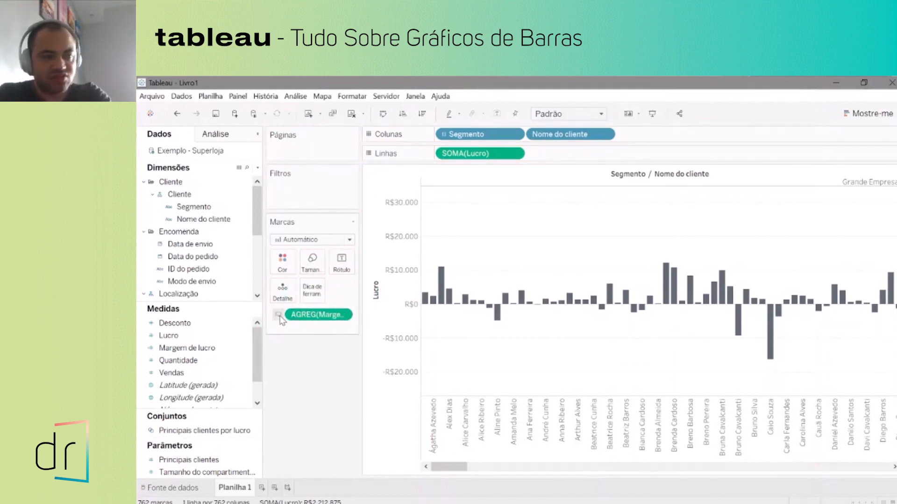
mouse_move(453, 308)
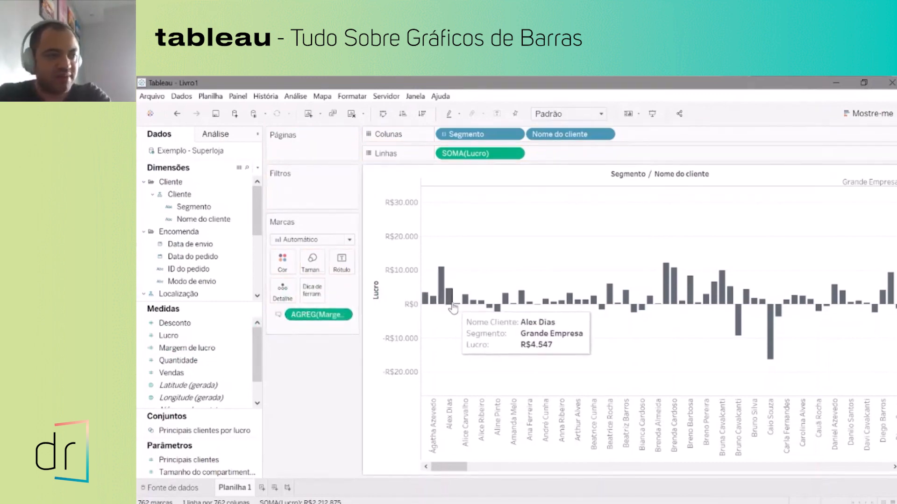
mouse_move(545, 309)
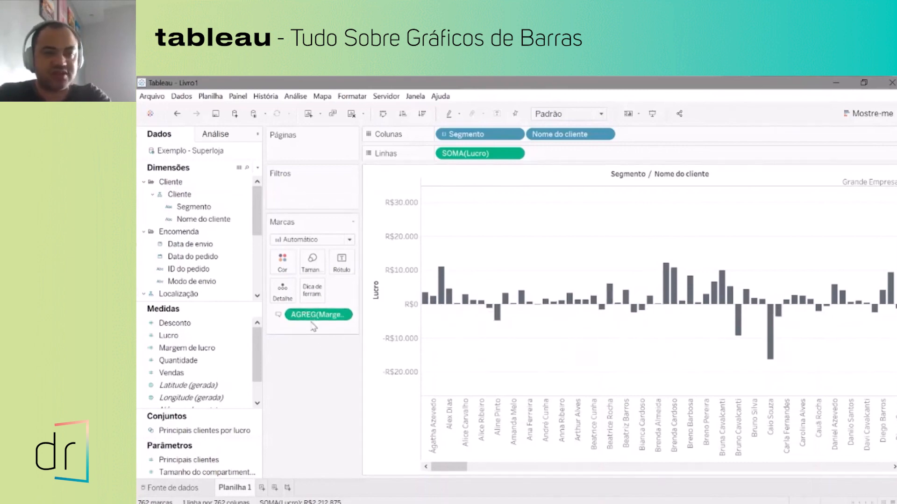
Restore the default tooltip text so it includes the added measure, apply it and check it on a bar.
left_click(311, 294)
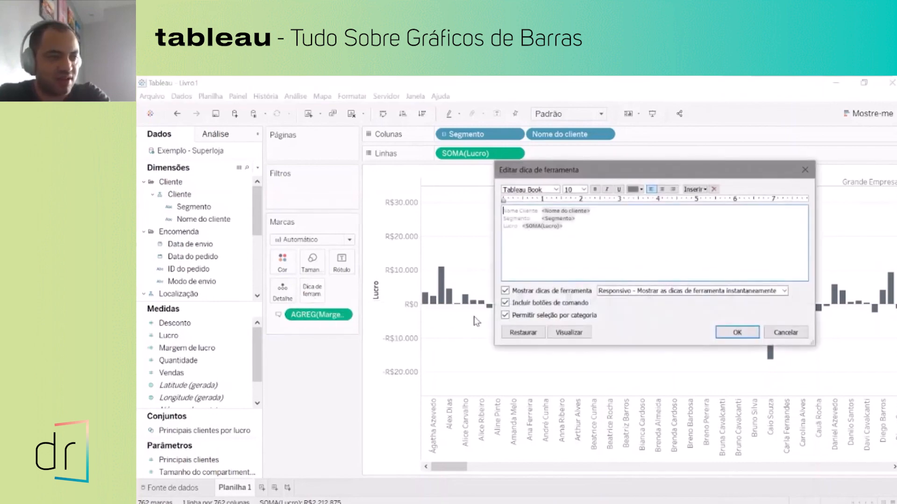
left_click(517, 332)
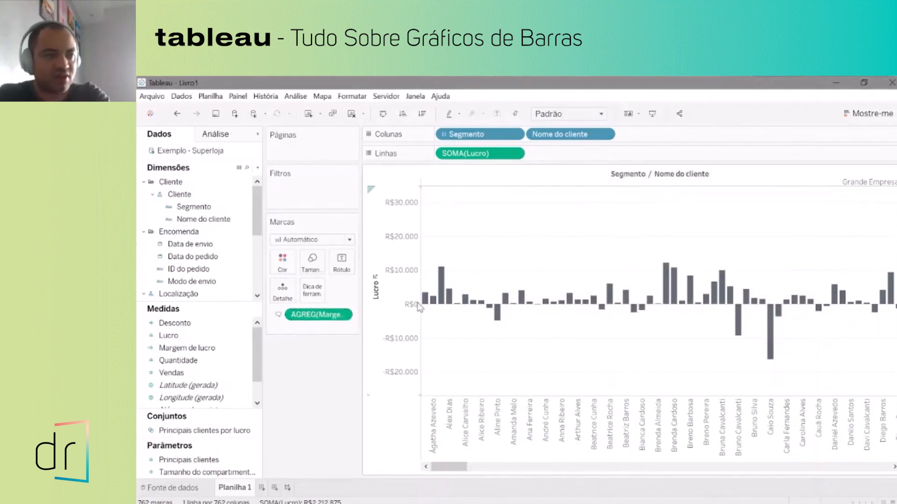
mouse_move(442, 306)
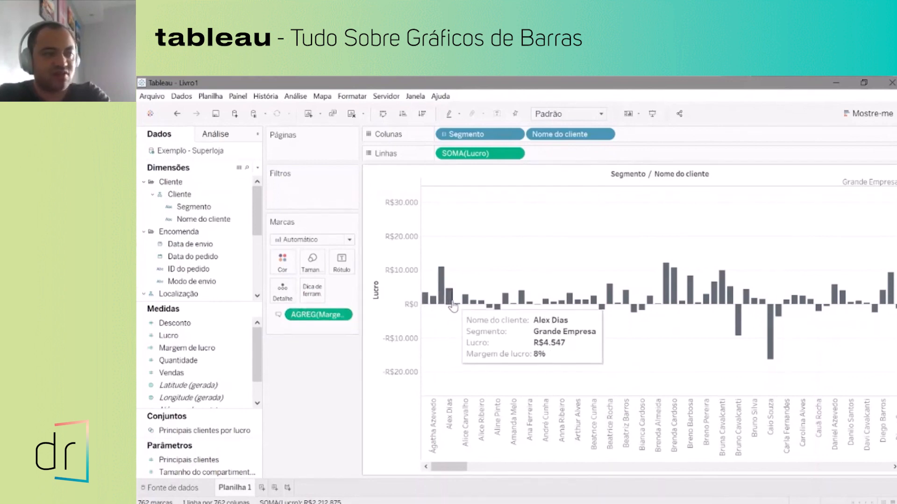
Change the "Nome do cliente" label in the tooltip text to "Cliente", apply it and check several bars.
left_click(312, 290)
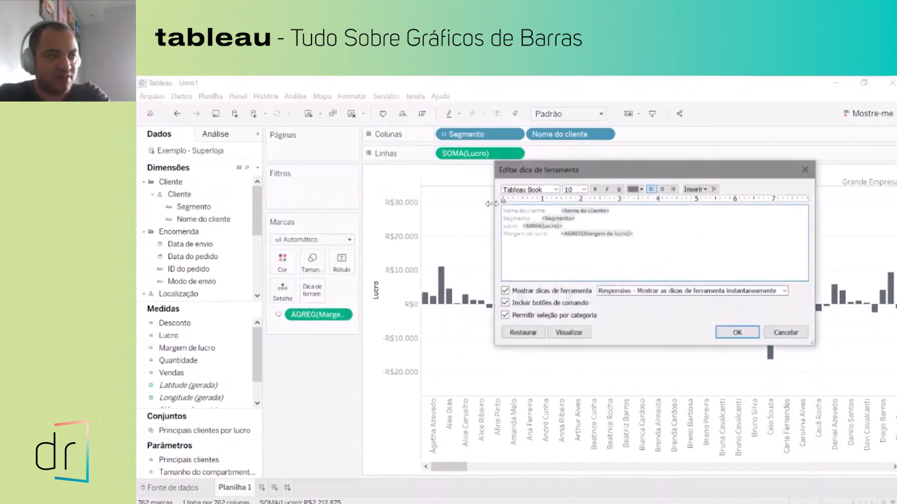
left_click_drag(544, 211, 503, 210)
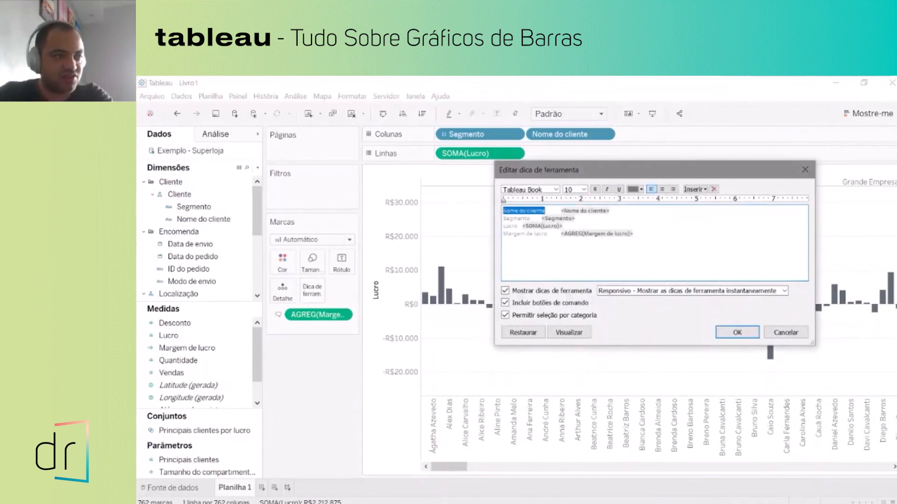
type("Cliente")
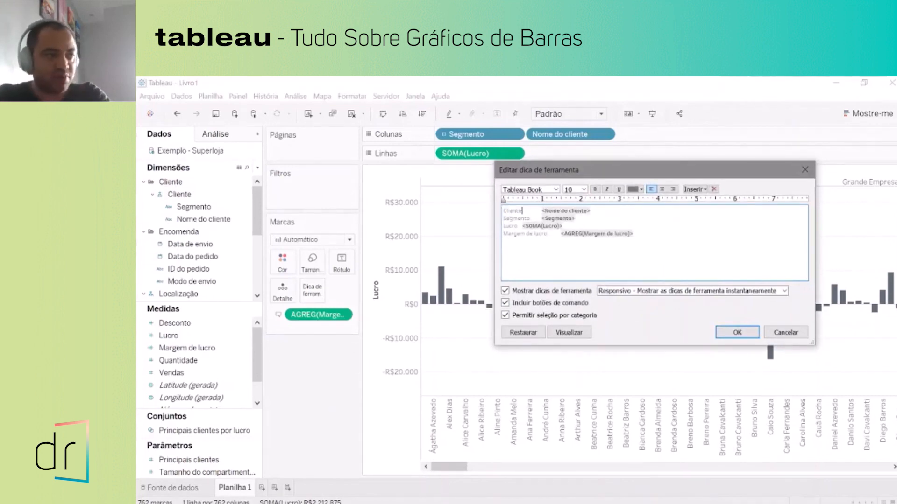
left_click(737, 332)
mouse_move(496, 316)
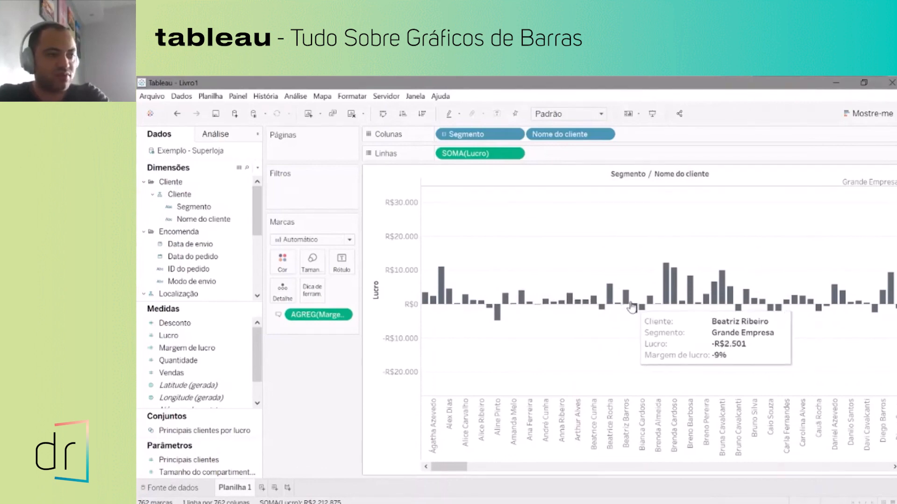
Colour the bars by Margem de lucro and look over the coloured customers.
left_click_drag(190, 353, 282, 262)
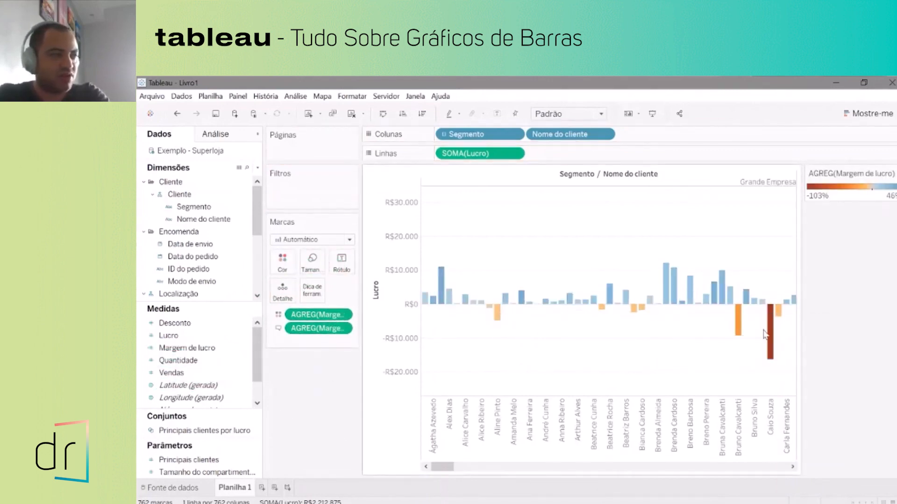
mouse_move(439, 292)
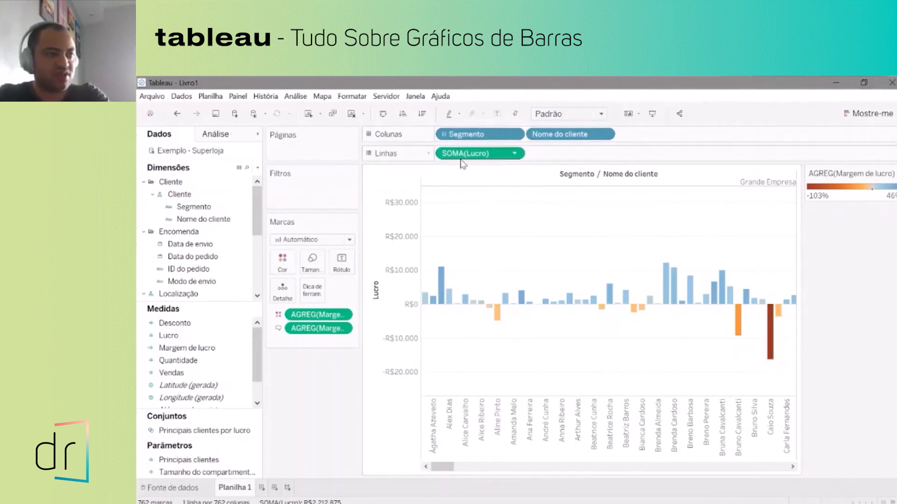
Swap rows and columns to make the bars horizontal, and briefly collapse the rows to Segmento before bringing back Nome do cliente.
left_click(383, 114)
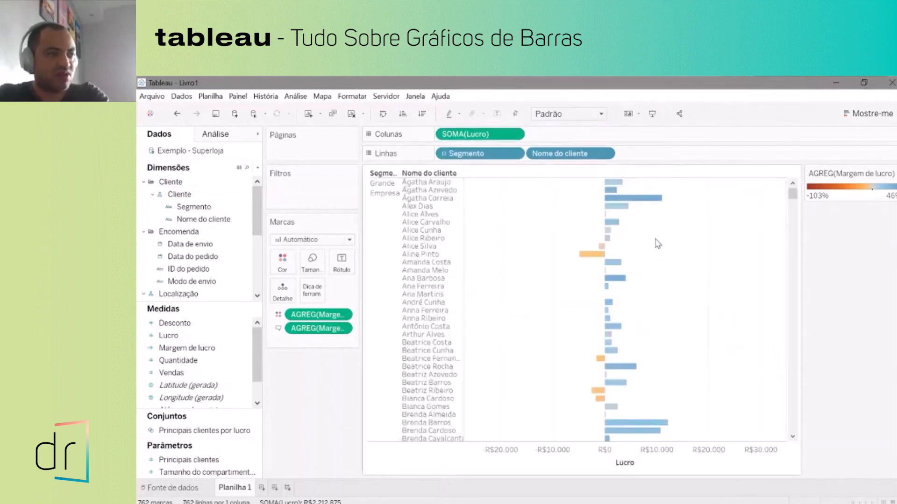
left_click_drag(447, 176, 518, 311)
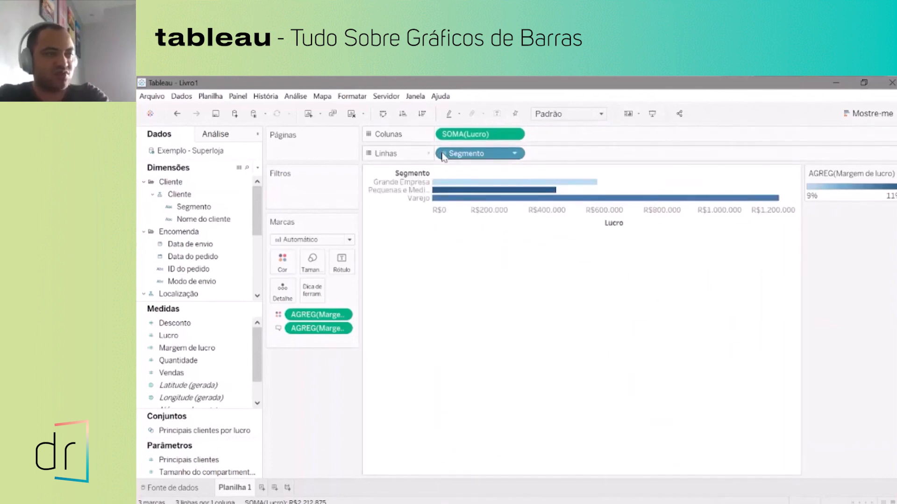
key("ctrl+z")
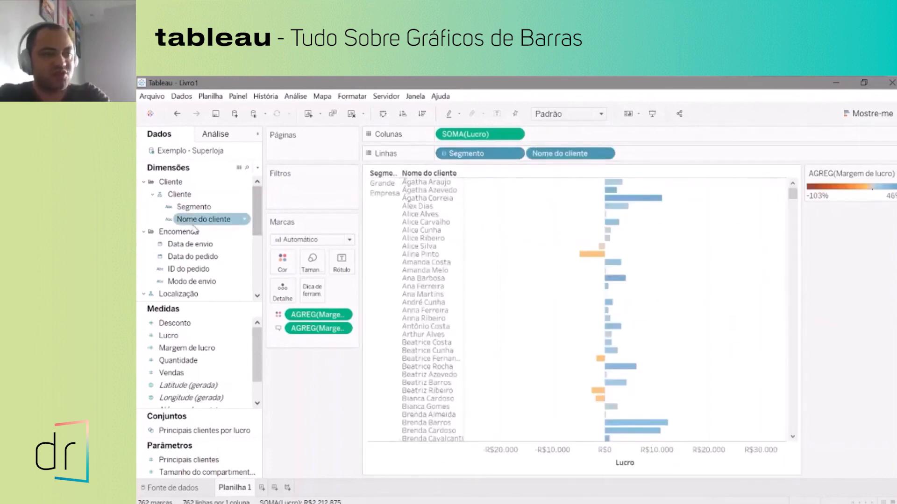